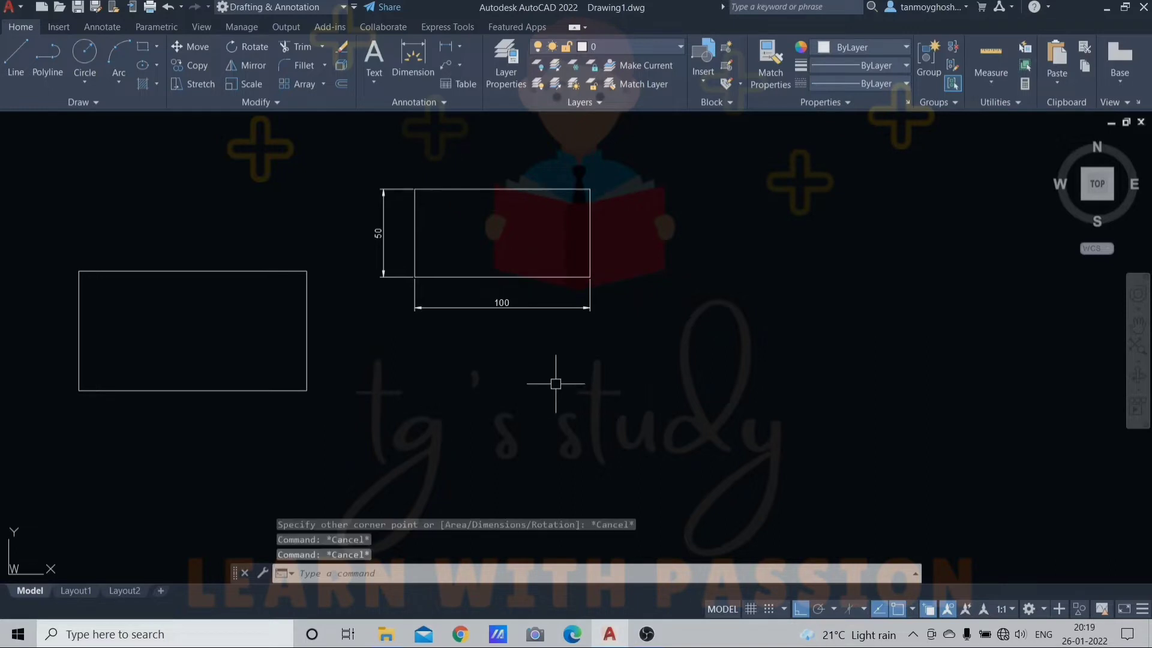
Draw a rectangle to the right of the dimensioned one using the Area option, with area 5000 and width 50.
middle_click_drag(558, 380, 500, 382)
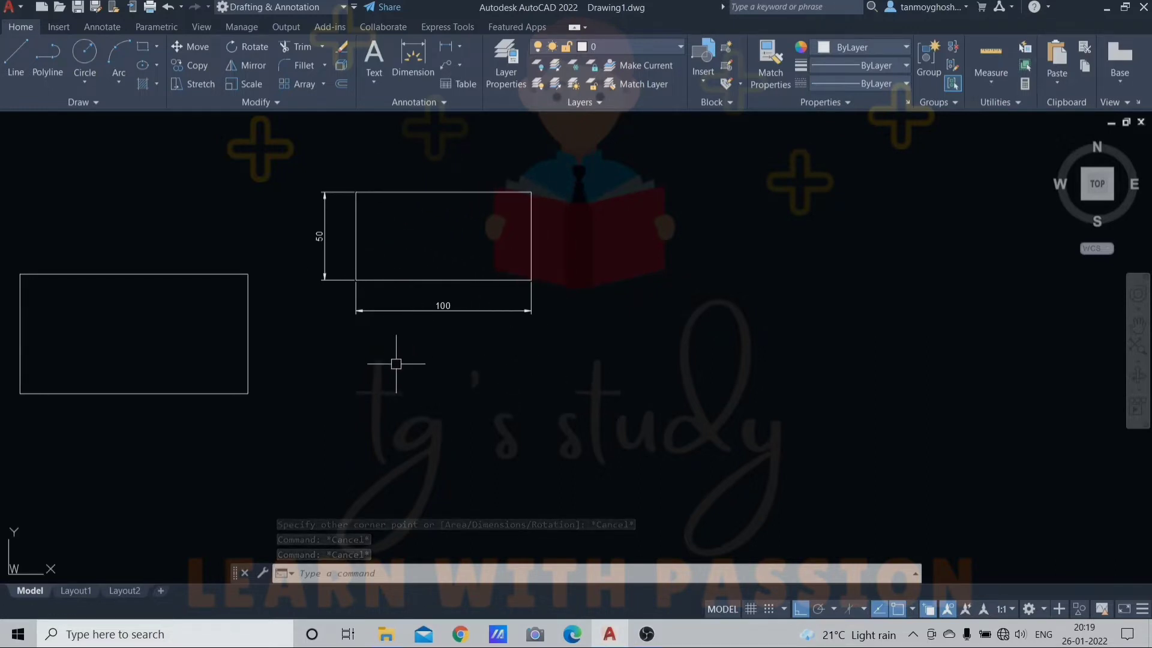
key("Escape")
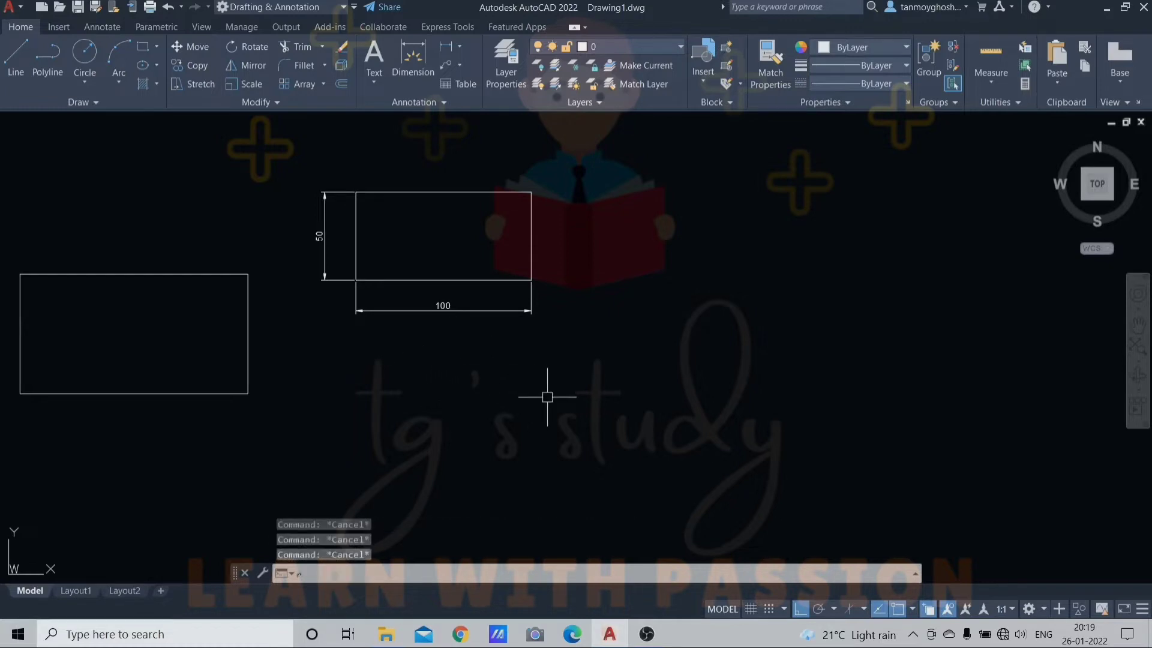
type("rec")
key("Return")
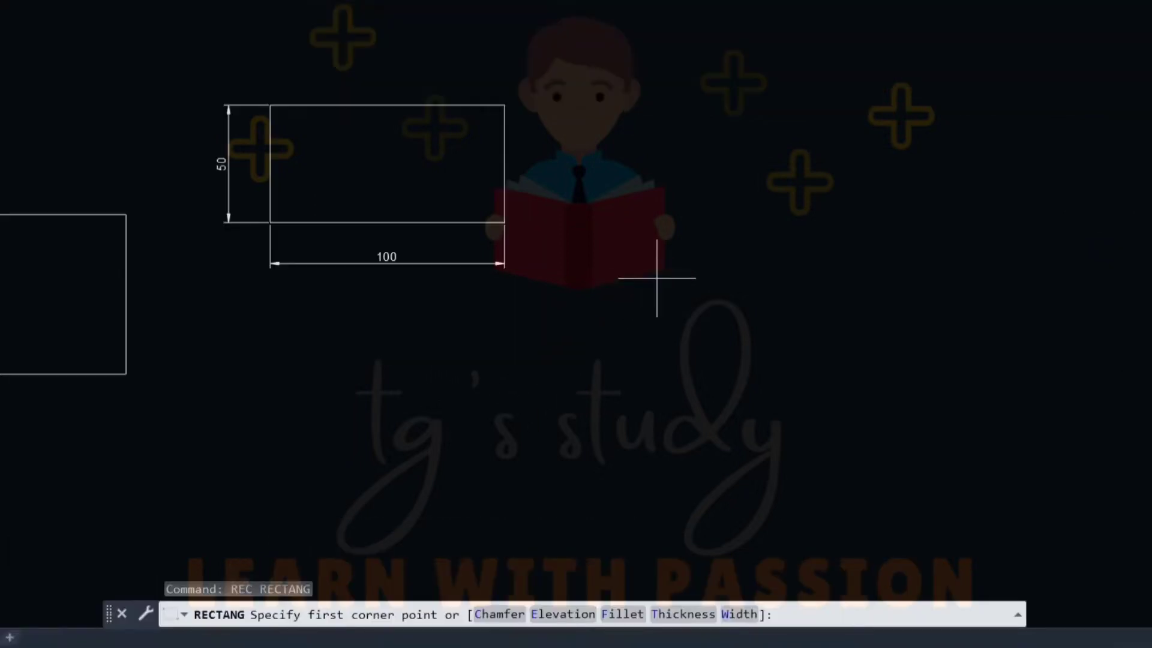
left_click(645, 322)
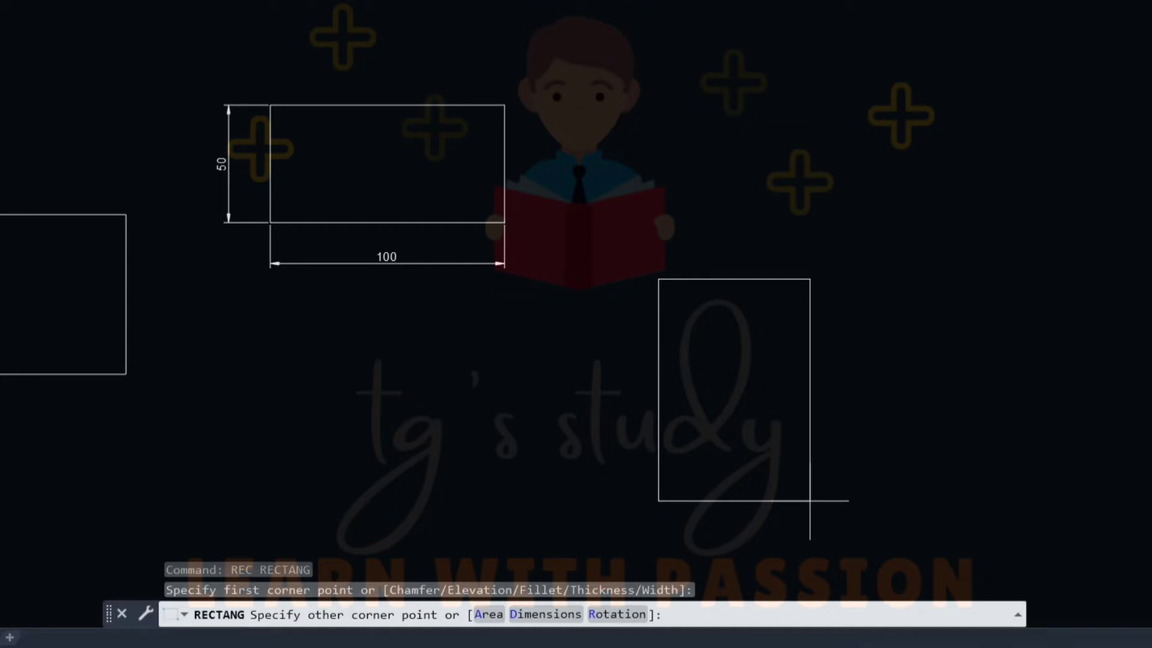
key("Return")
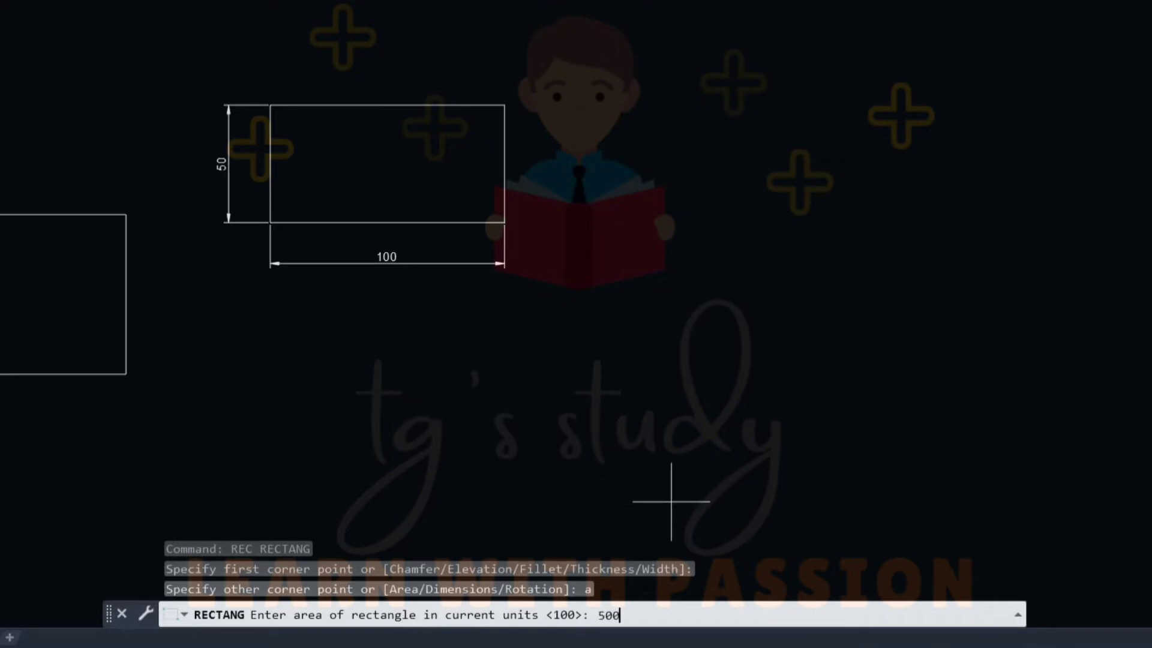
key("Return")
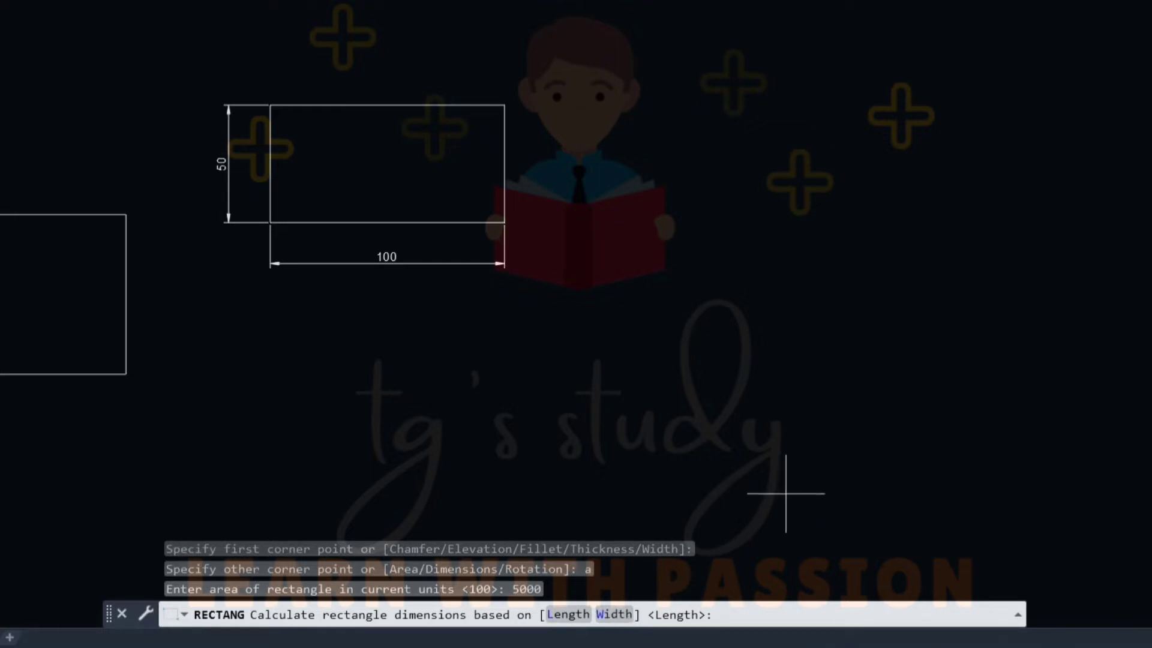
type("w")
key("Return")
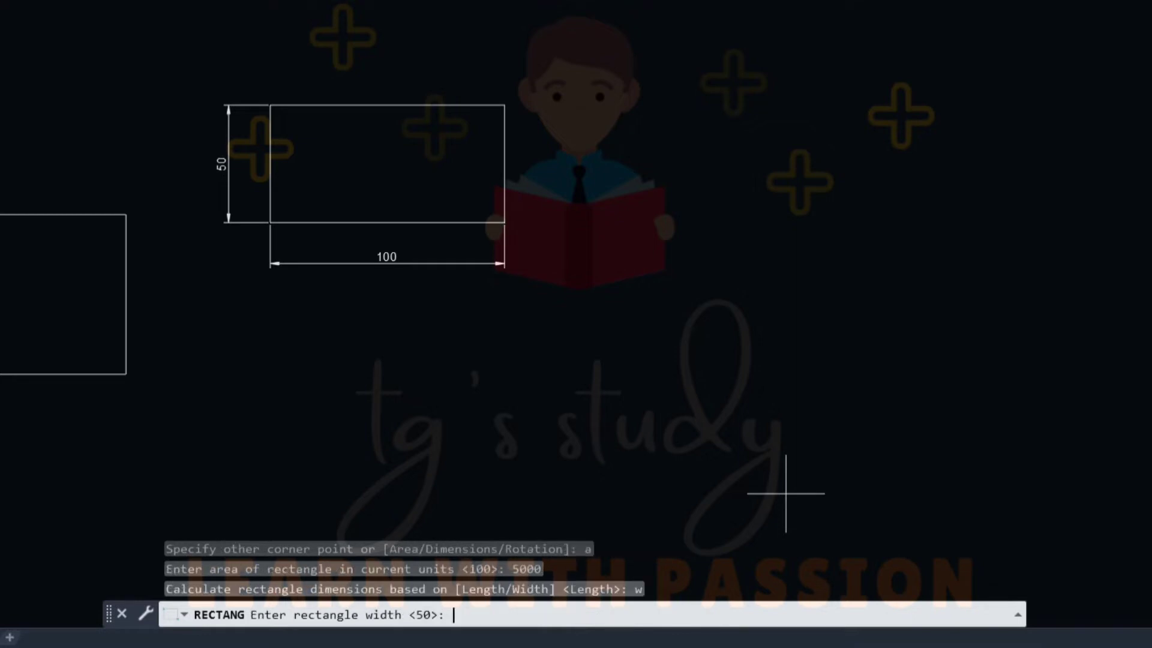
key("Return")
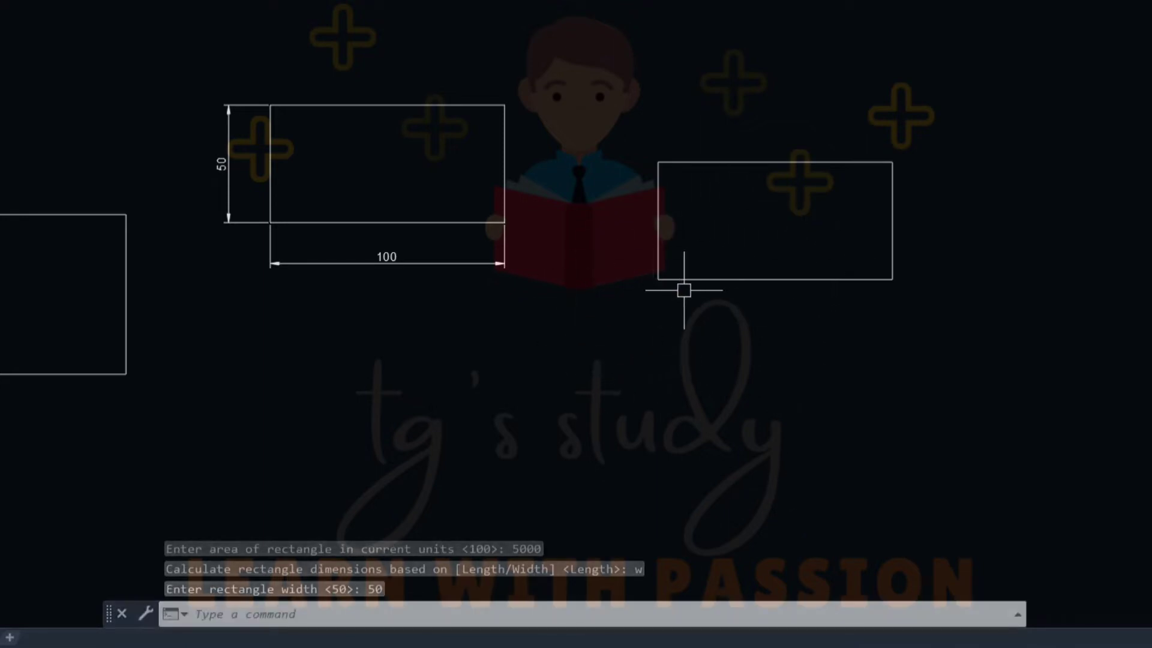
Add linear dimensions to the left side and bottom edge of the new area-based rectangle.
type("DLI")
key("Return")
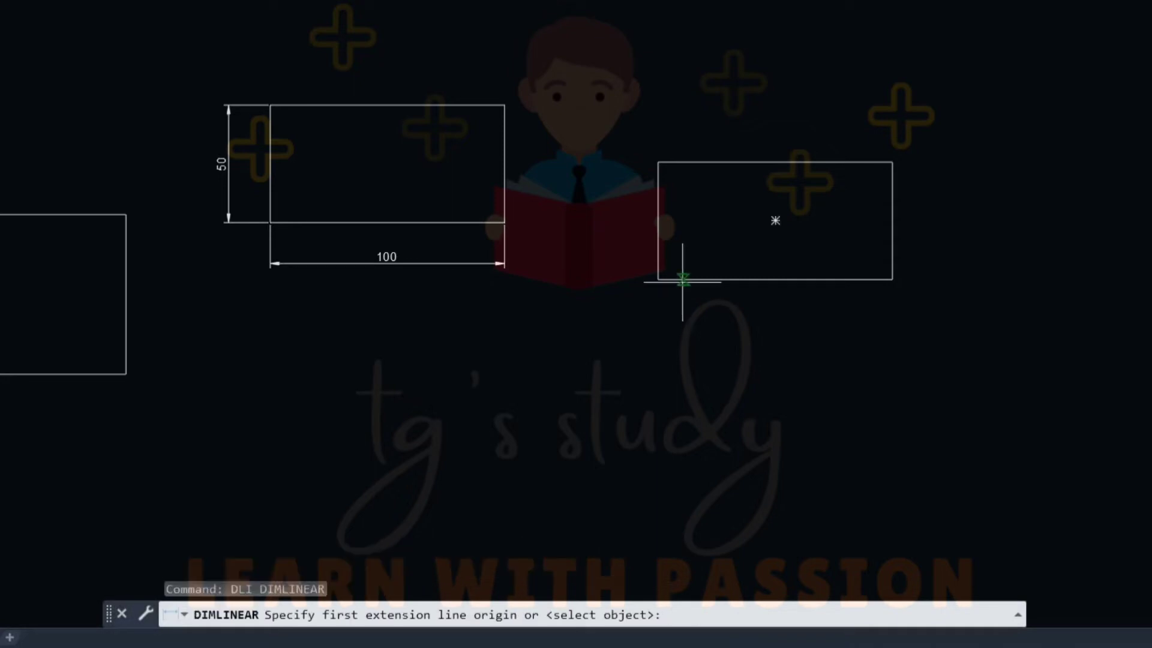
left_click(658, 280)
left_click(658, 162)
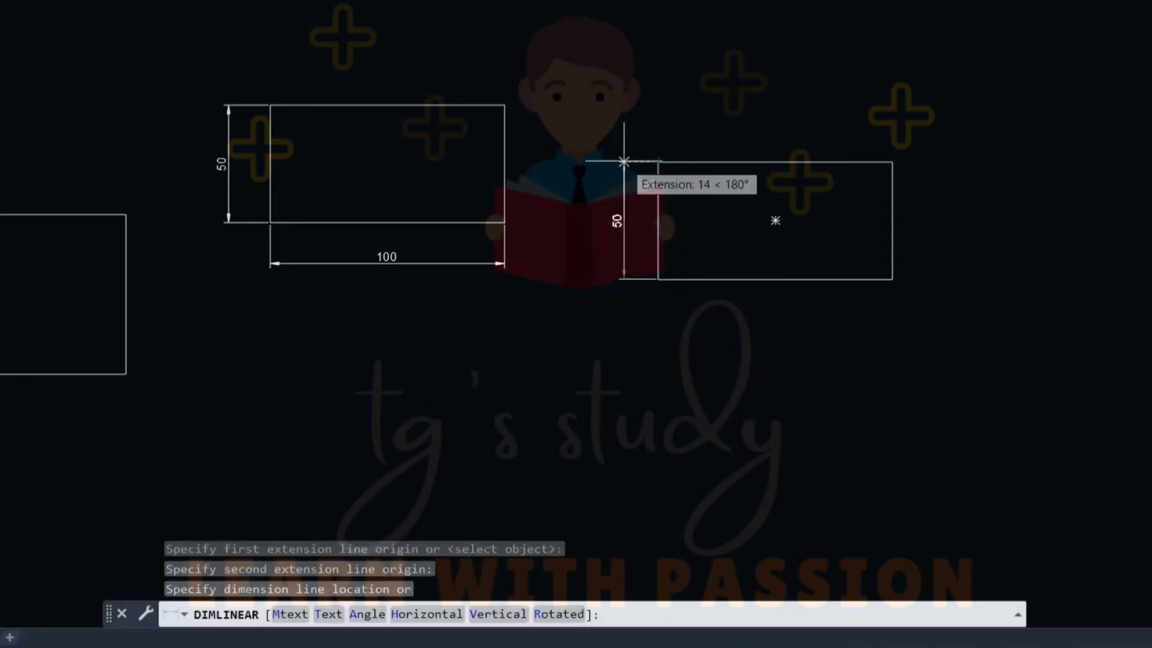
left_click(624, 219)
key("Return")
left_click(658, 279)
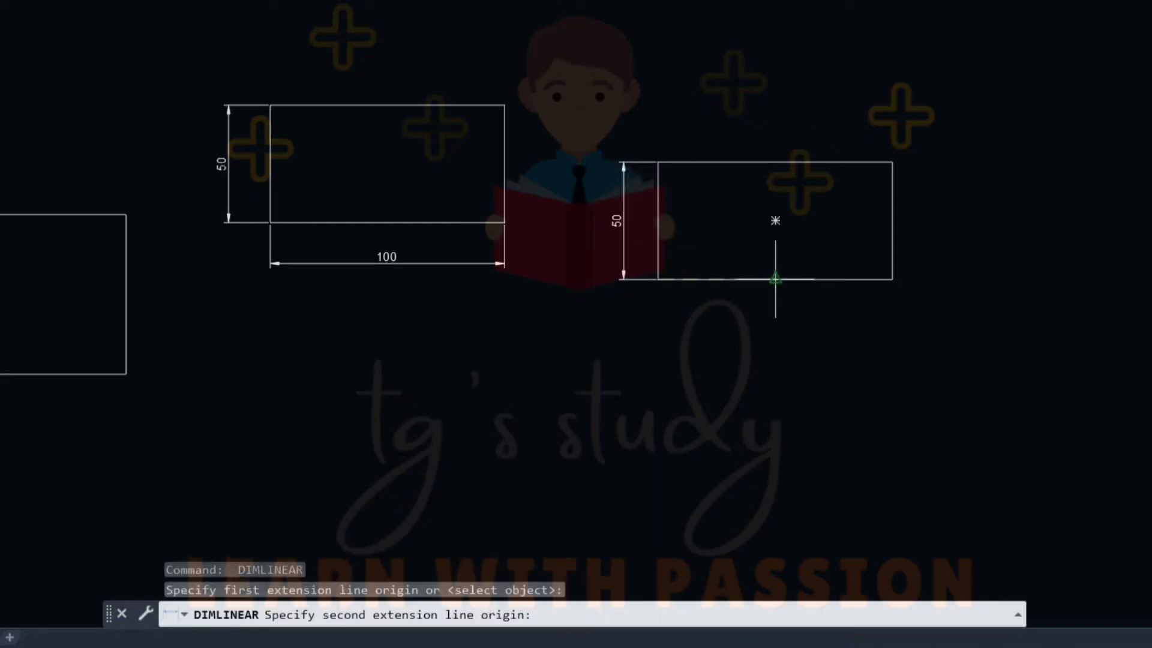
left_click(892, 280)
left_click(891, 316)
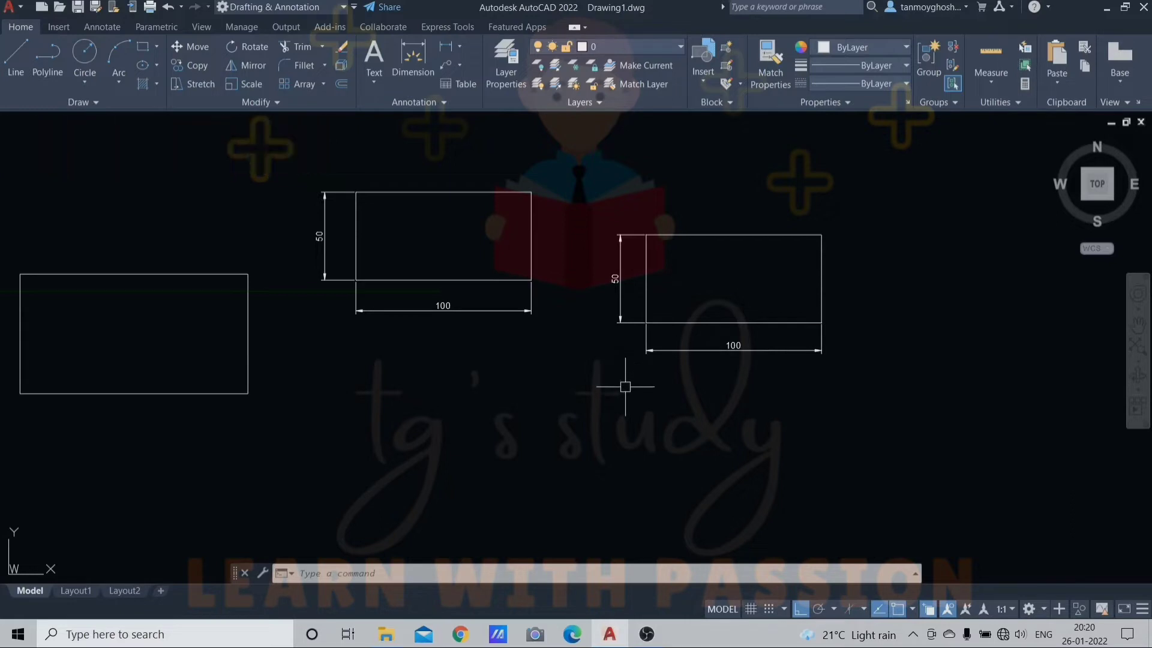
key("Escape")
key("Escape")
key("Escape")
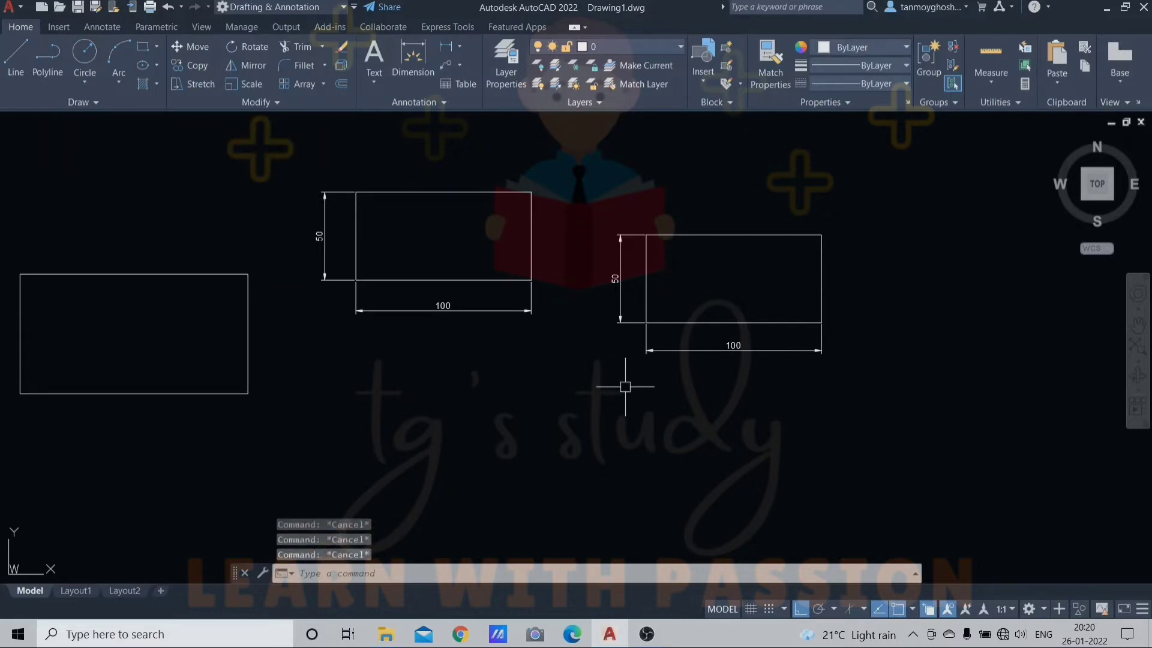
Draw a rectangle rotated 30 degrees below the two dimensioned ones, with length 50 and width 25.
type("rec")
key("Return")
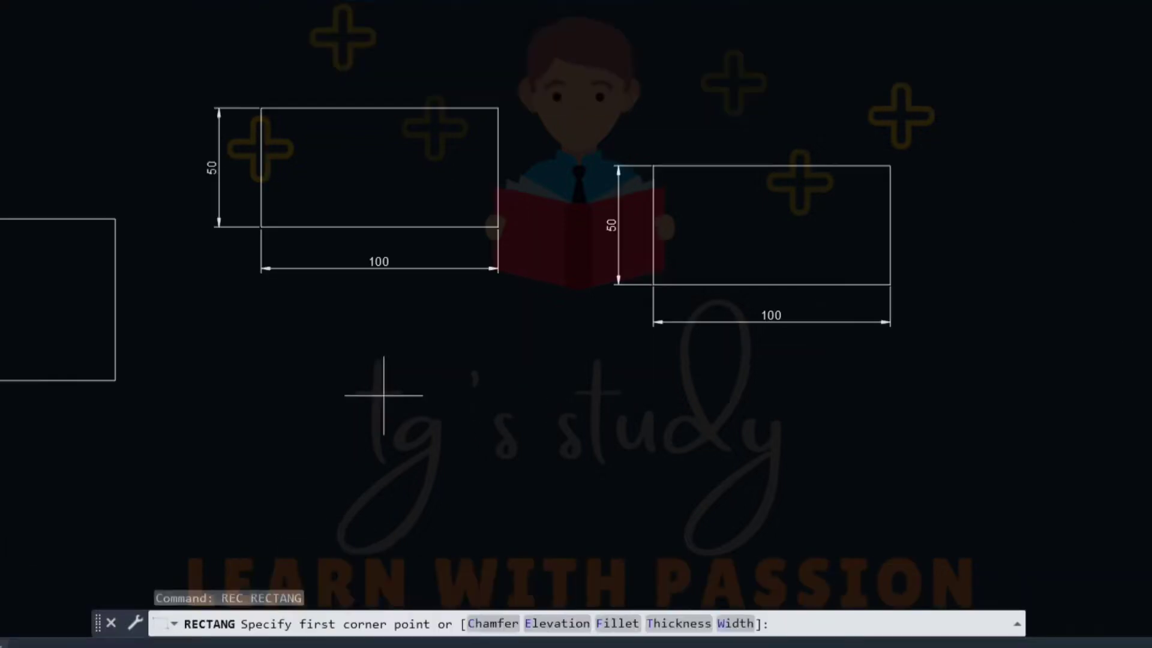
left_click(446, 404)
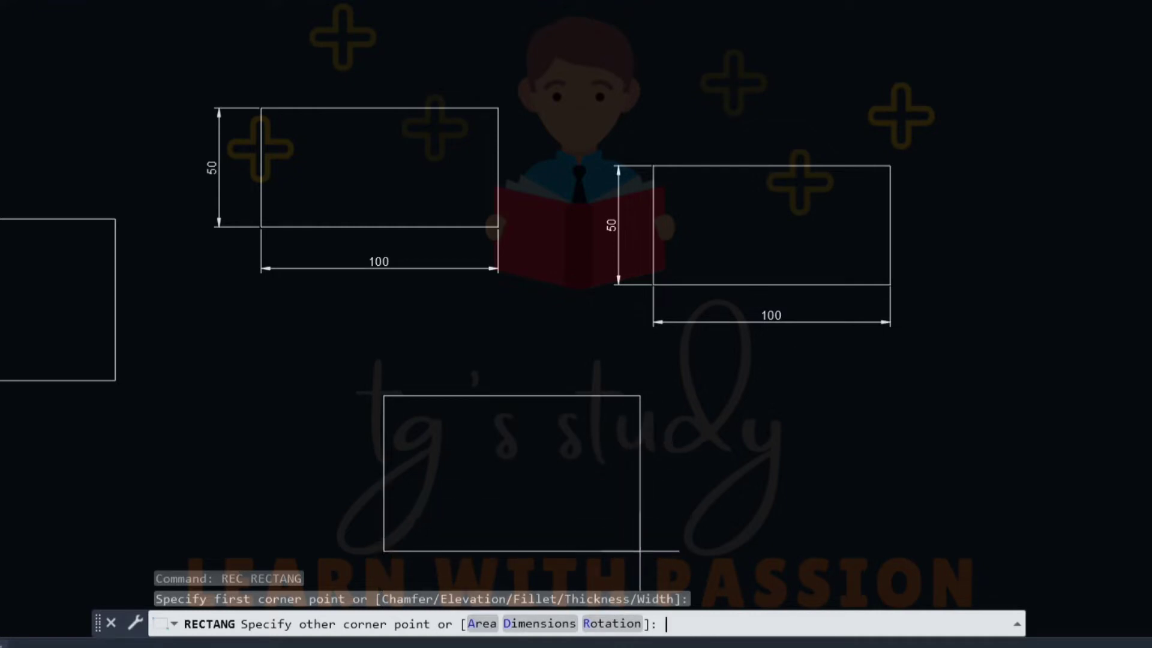
key("Return")
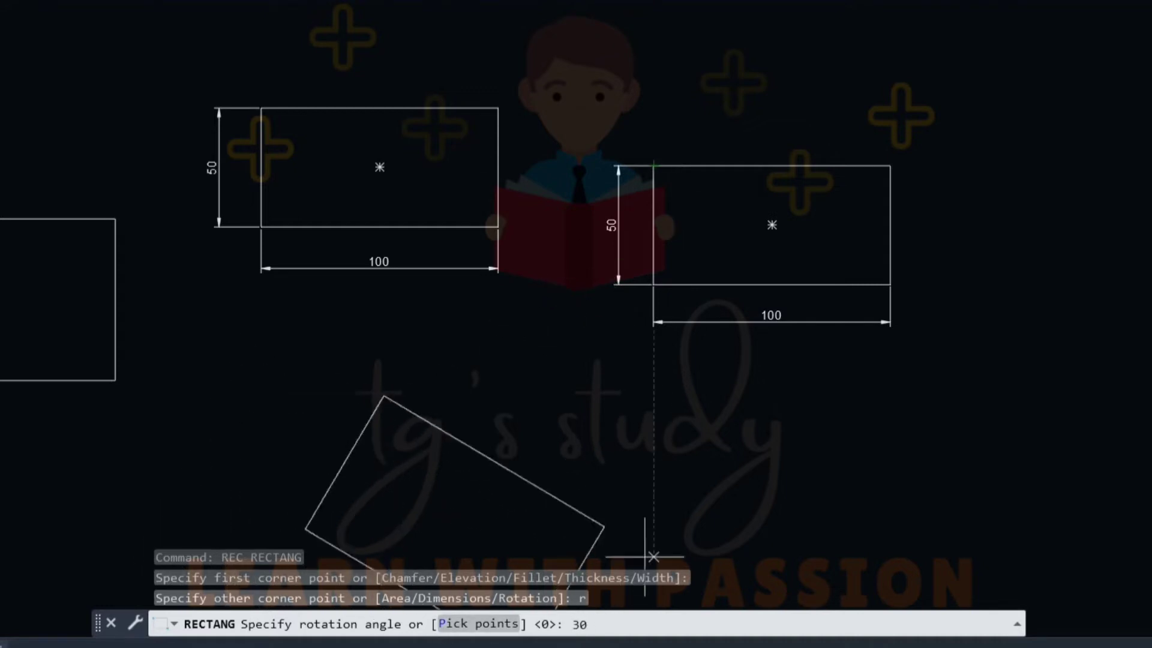
key("Return")
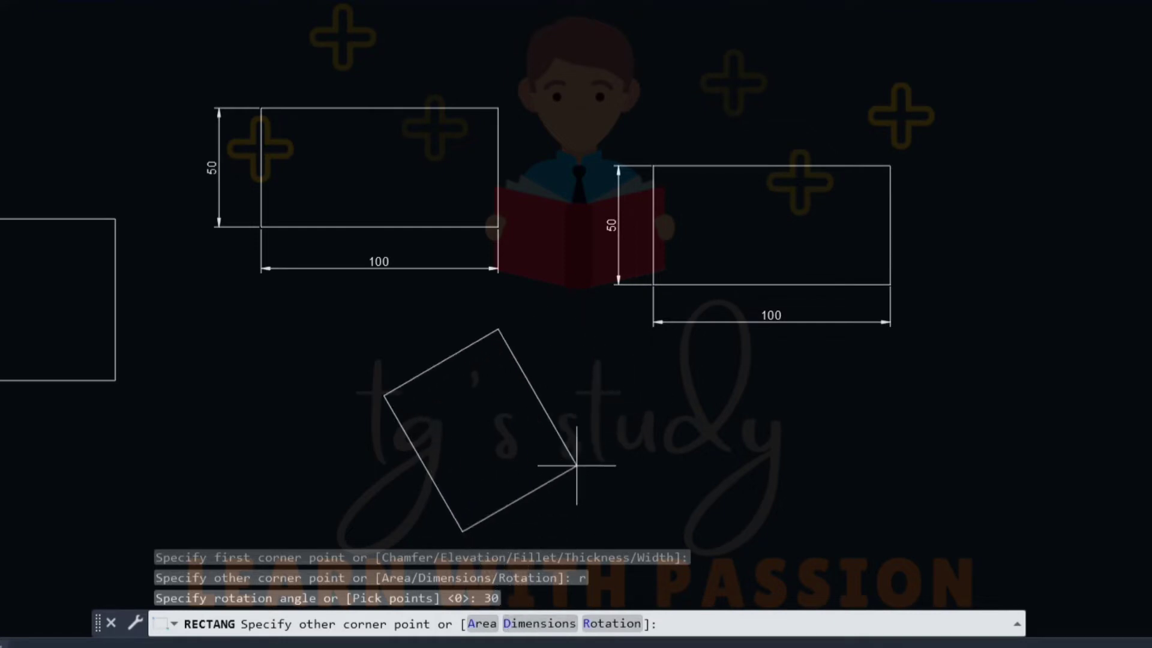
key("Return")
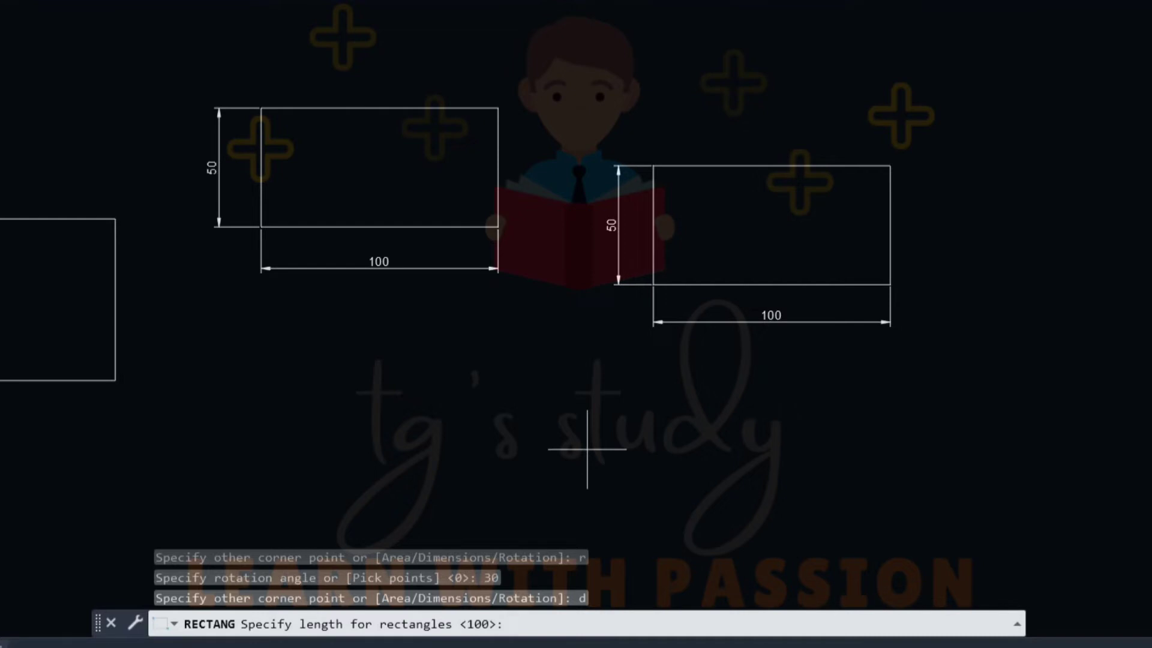
key("Return")
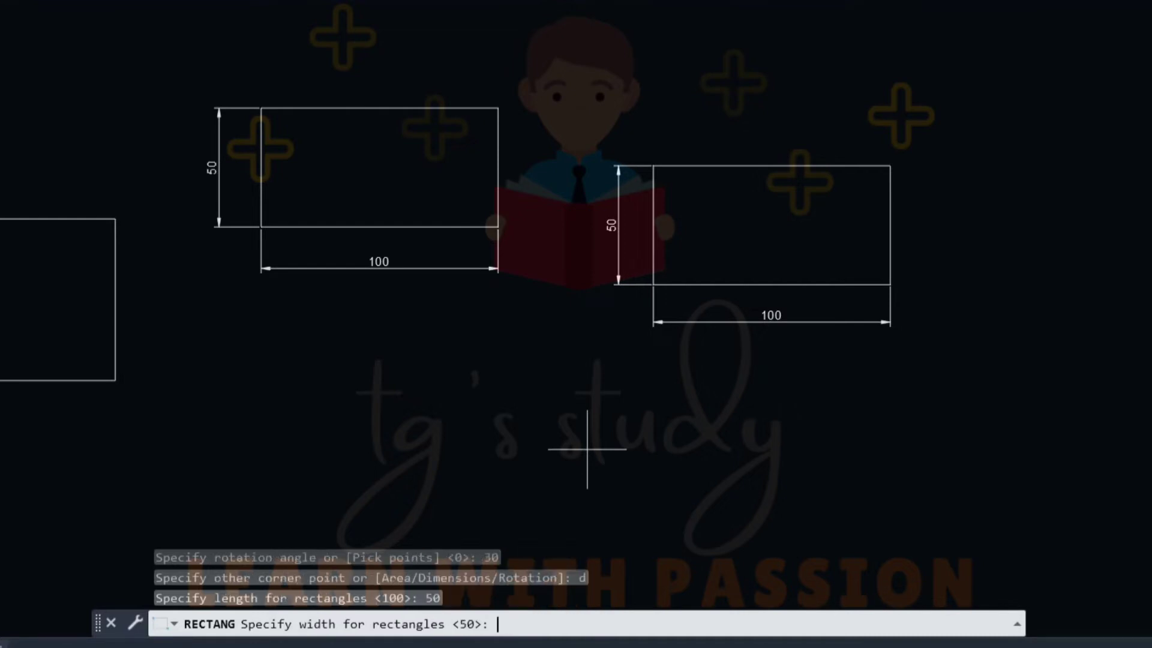
key("Return")
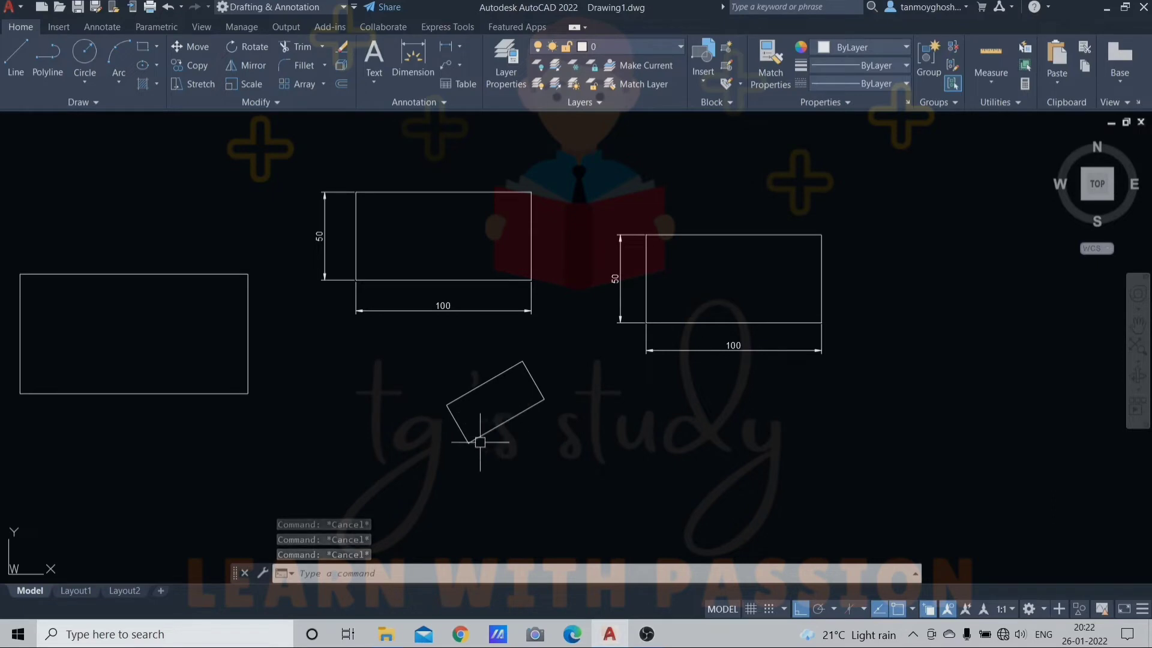
Draw a horizontal reference line running right from the lowest corner of the rotated rectangle.
type("1")
key("Return")
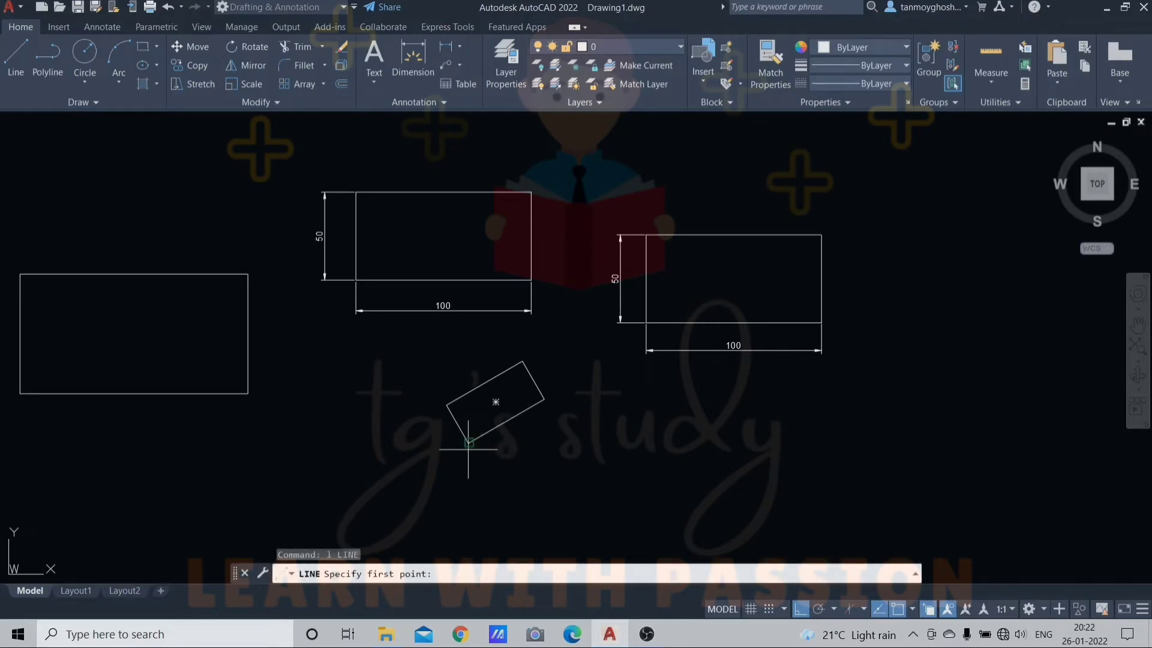
left_click(469, 442)
left_click(603, 446)
key("Escape")
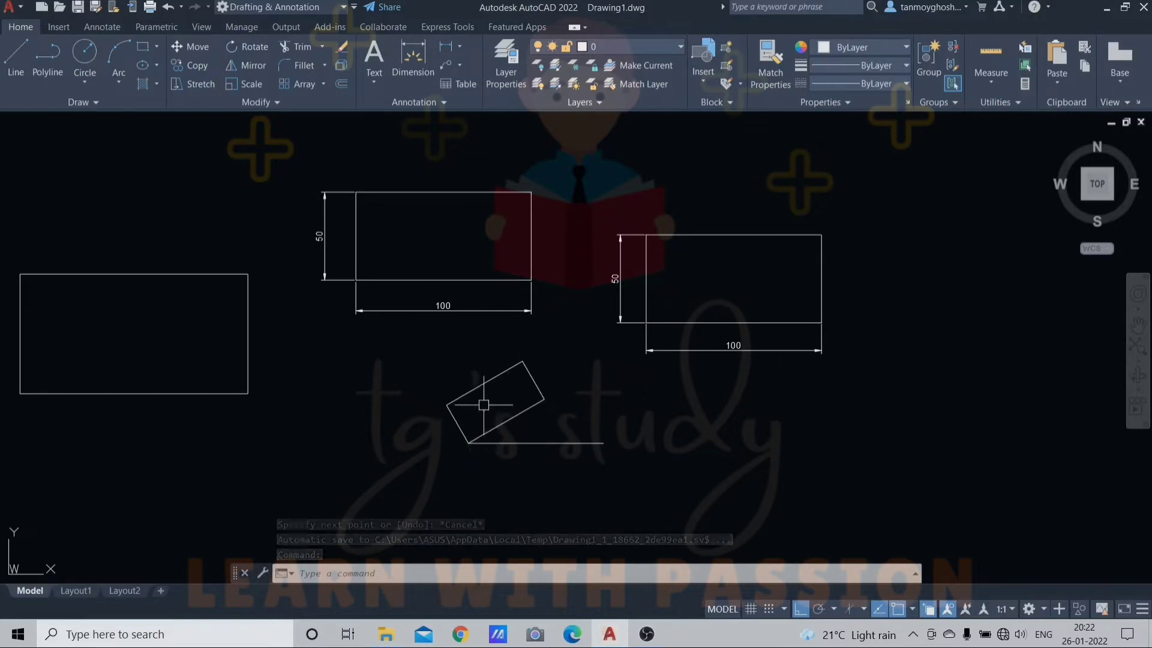
Add aligned dimensions to the left short side and upper long side of the rotated rectangle.
type("dal")
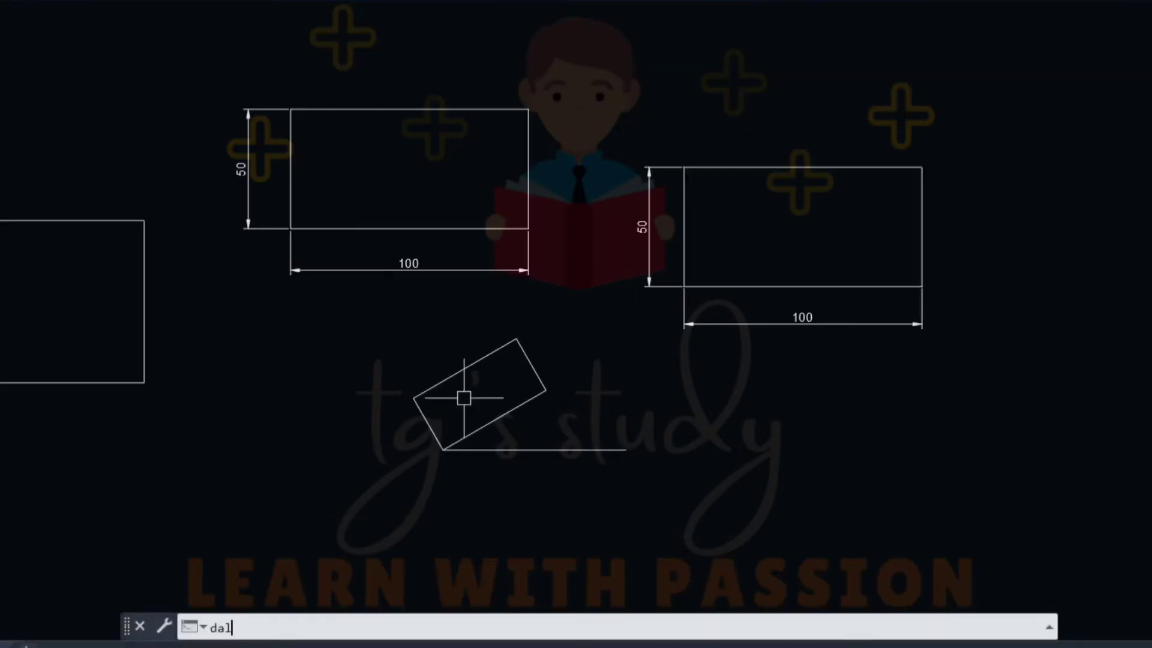
key("Return")
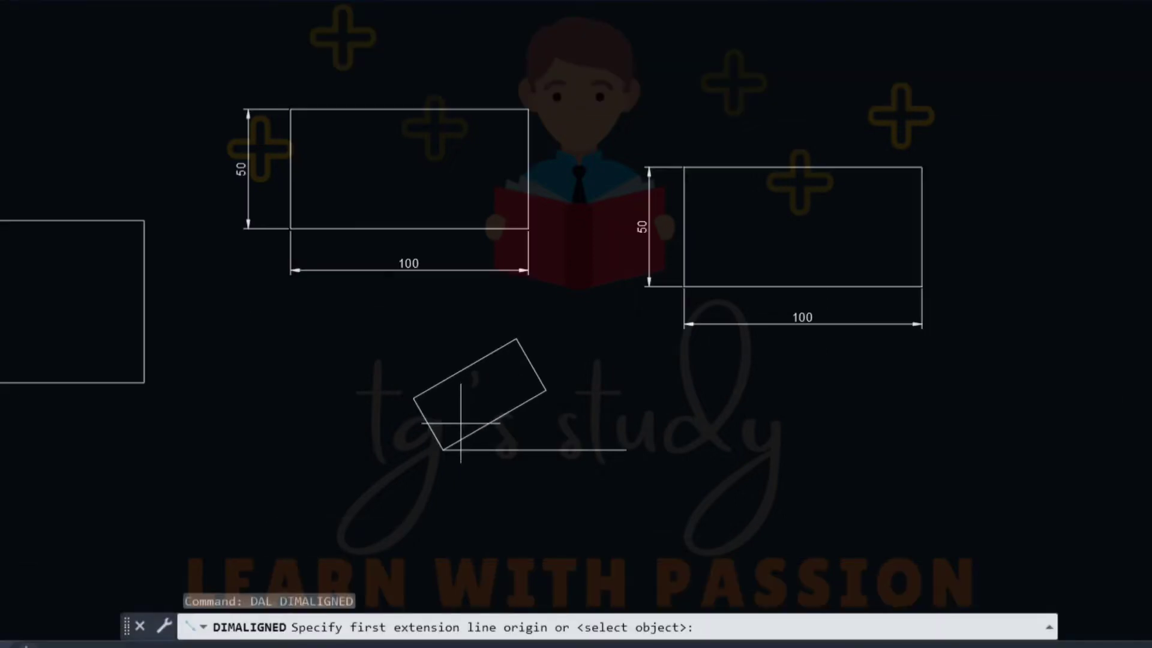
left_click(443, 448)
left_click(414, 398)
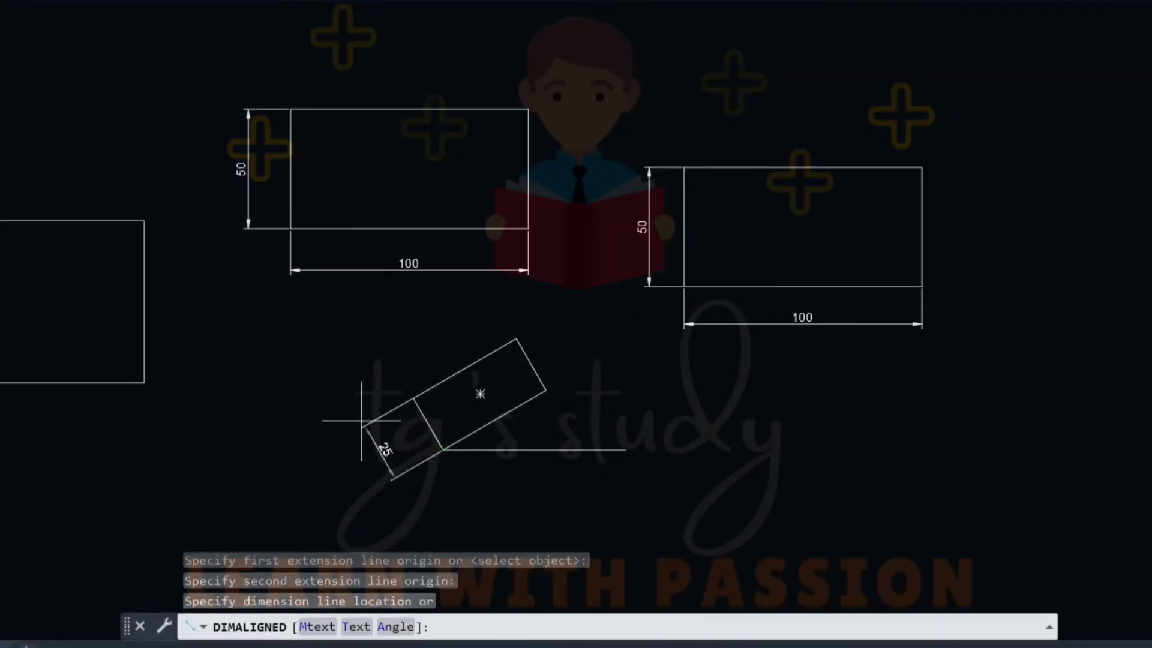
left_click(373, 454)
key("Return")
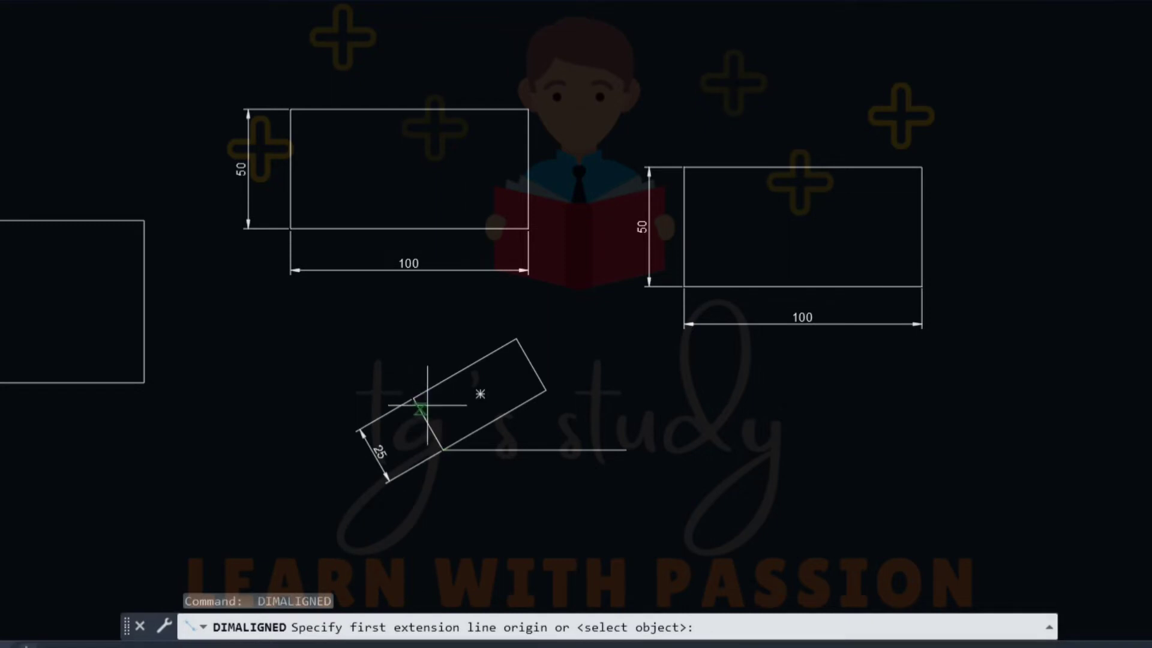
left_click(413, 398)
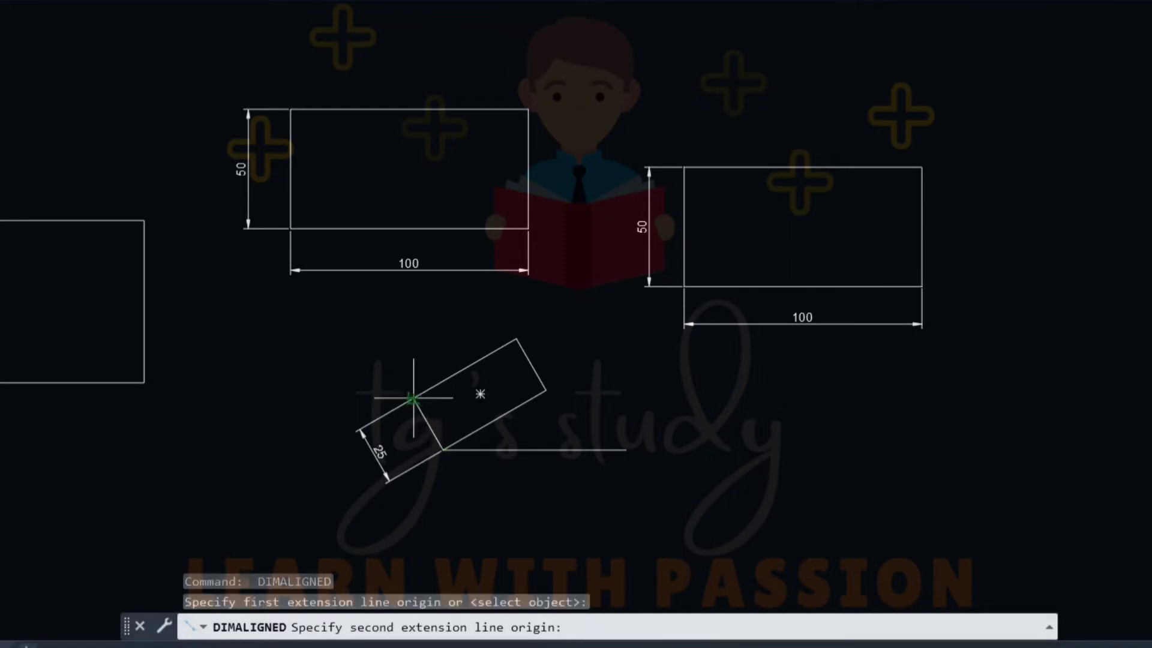
left_click(516, 340)
left_click(489, 321)
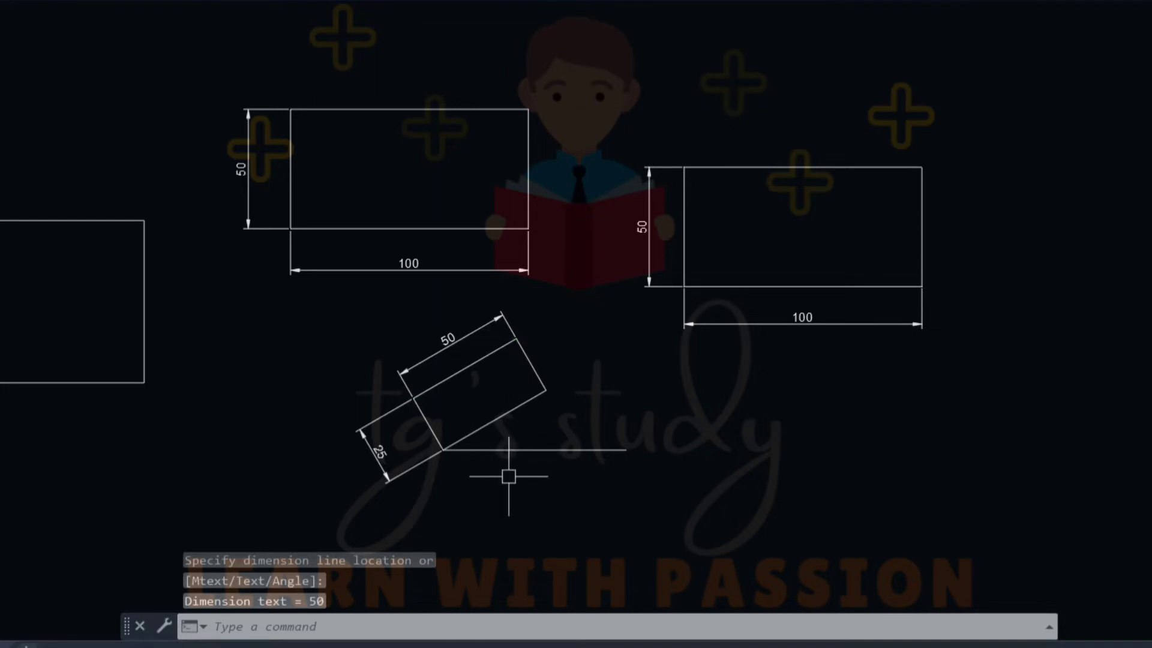
Add an angular dimension between the rotated rectangle's lower long side and the horizontal reference line.
type("dan")
key("Return")
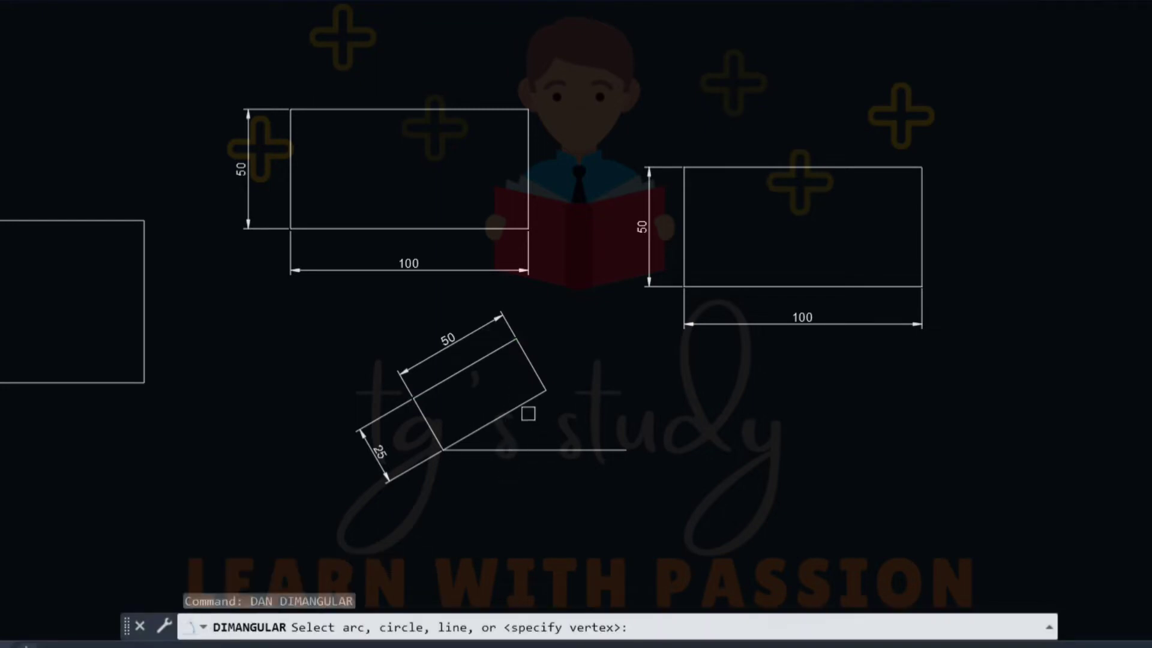
left_click(517, 412)
left_click(531, 450)
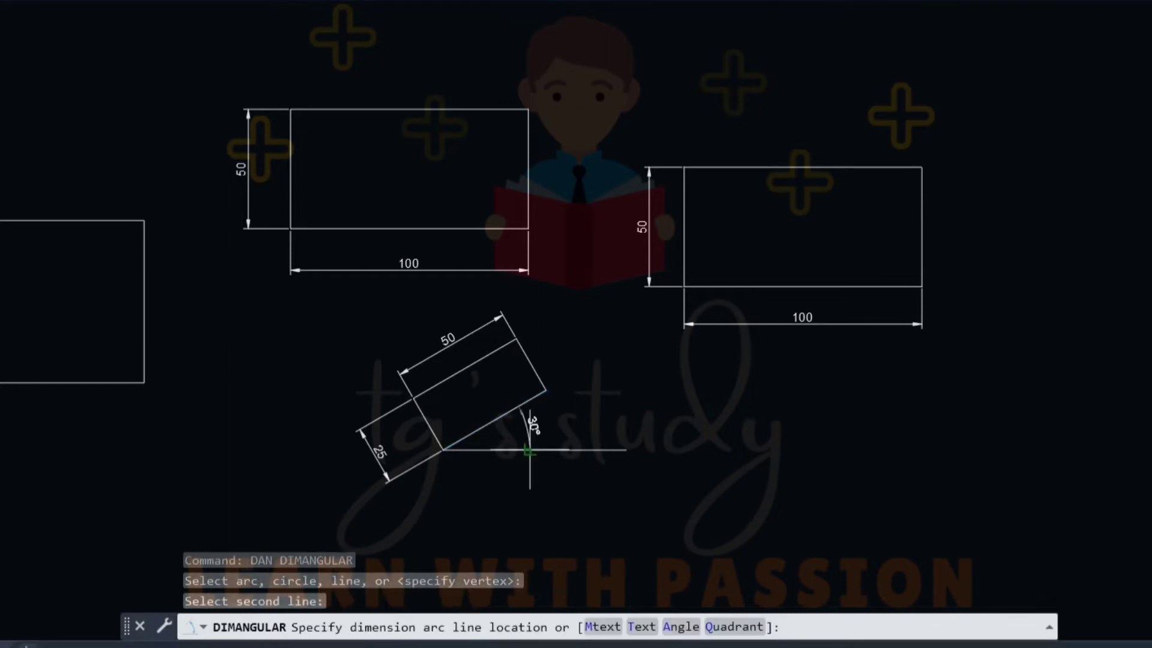
left_click(543, 442)
scroll(543, 442, "up", 2)
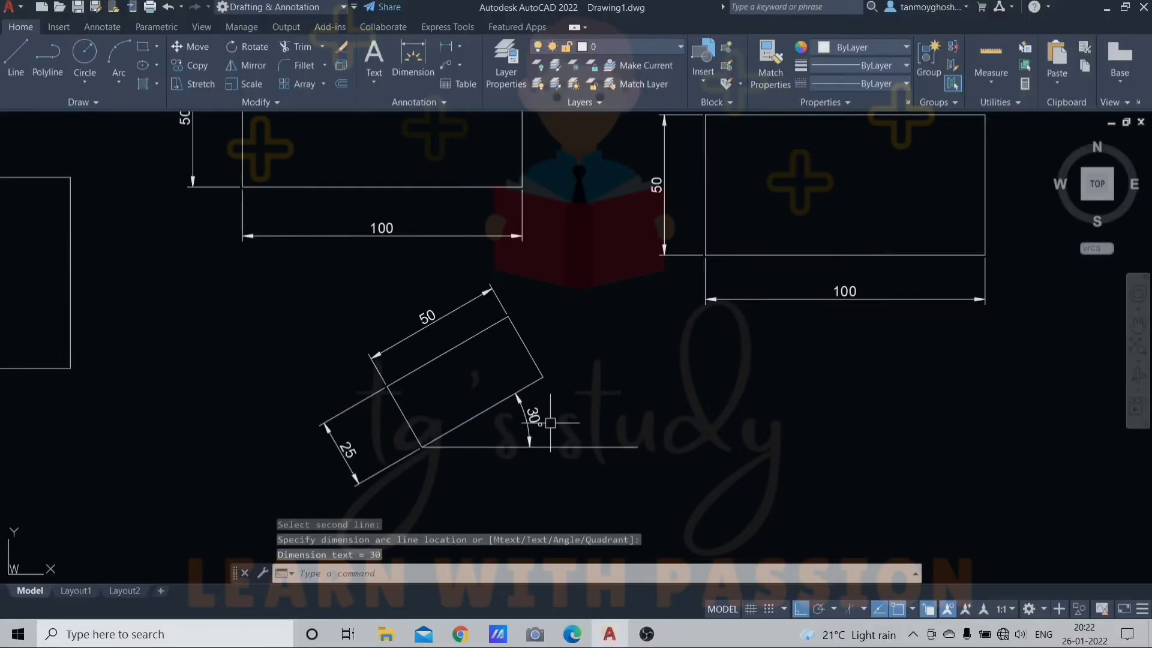
scroll(550, 423, "down", 5)
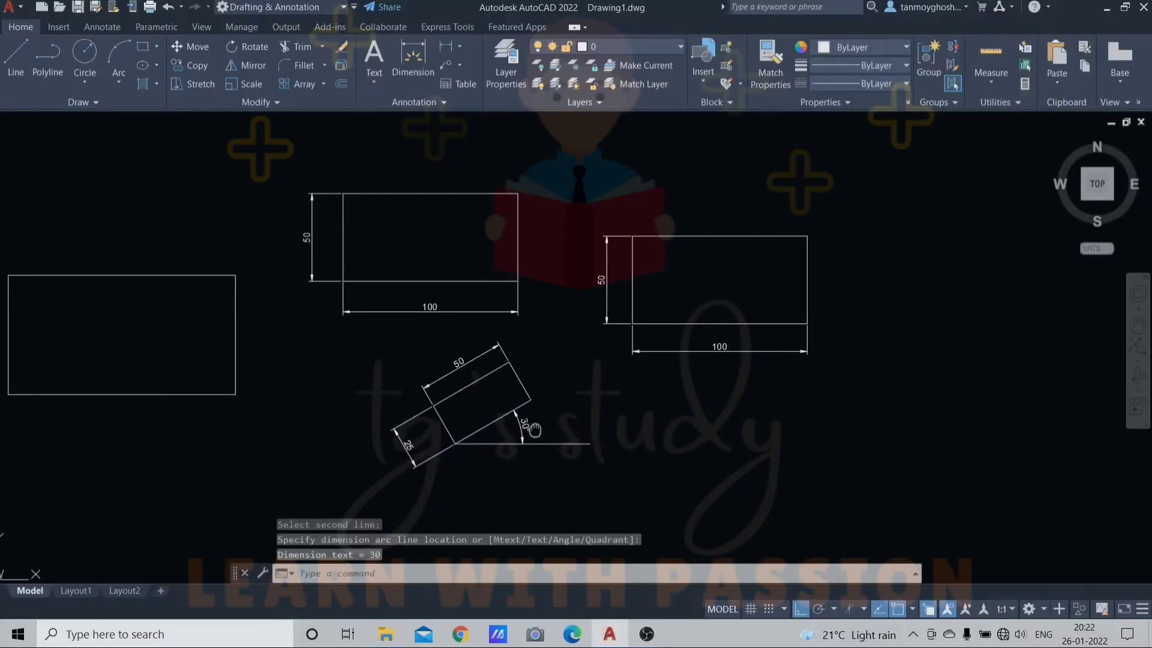
key("Escape")
Reset the rectangle rotation angle to 0 and draw an unrotated rectangle overlapping the right dimensioned one.
type("rec")
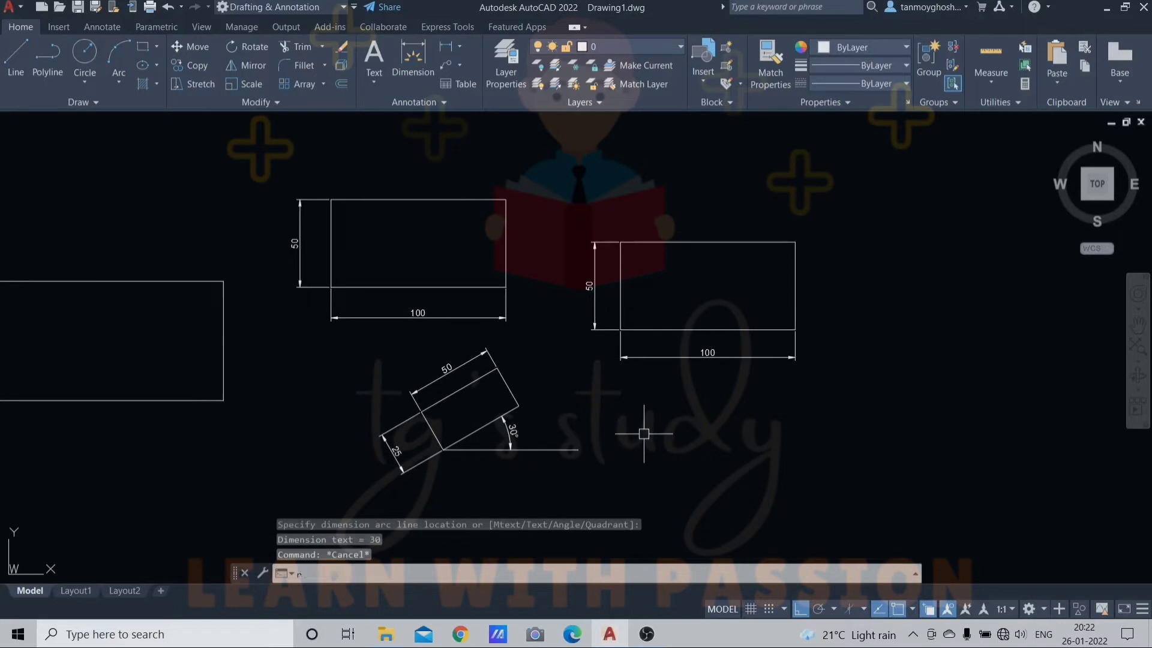
key("Return")
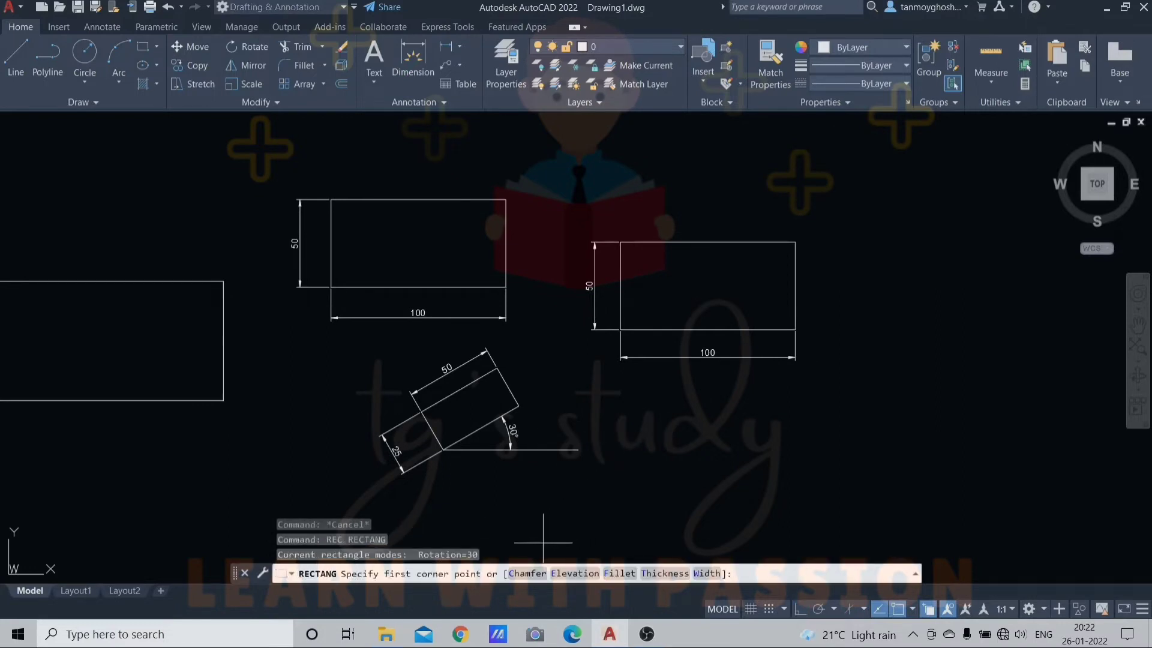
left_click(708, 408)
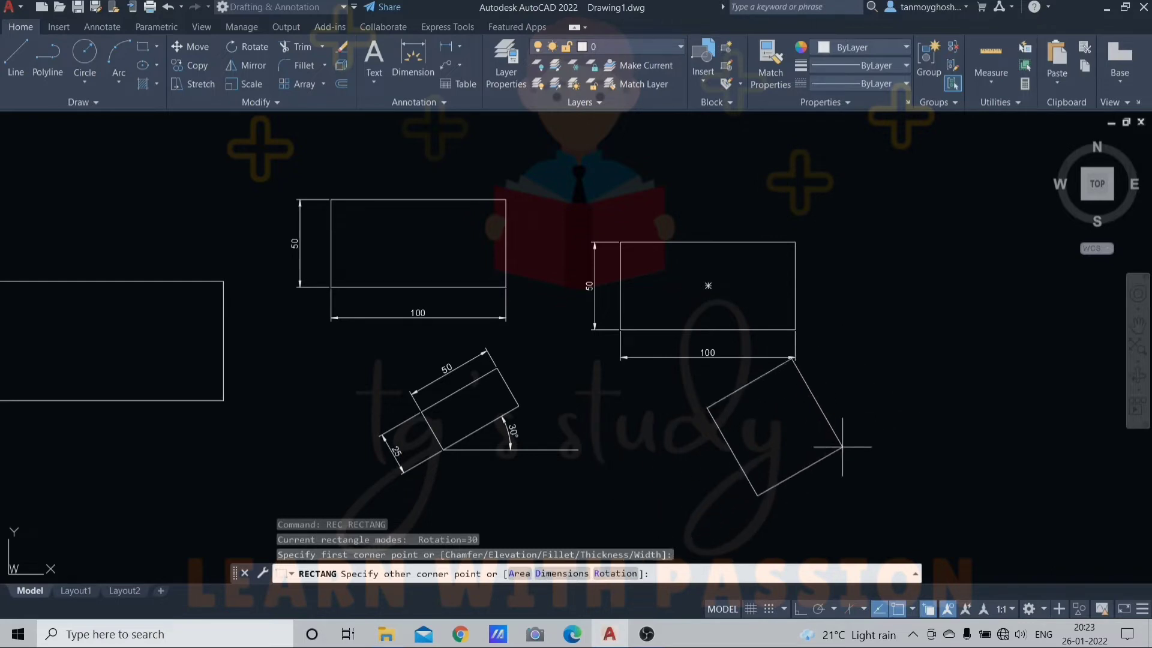
type("r")
key("Return")
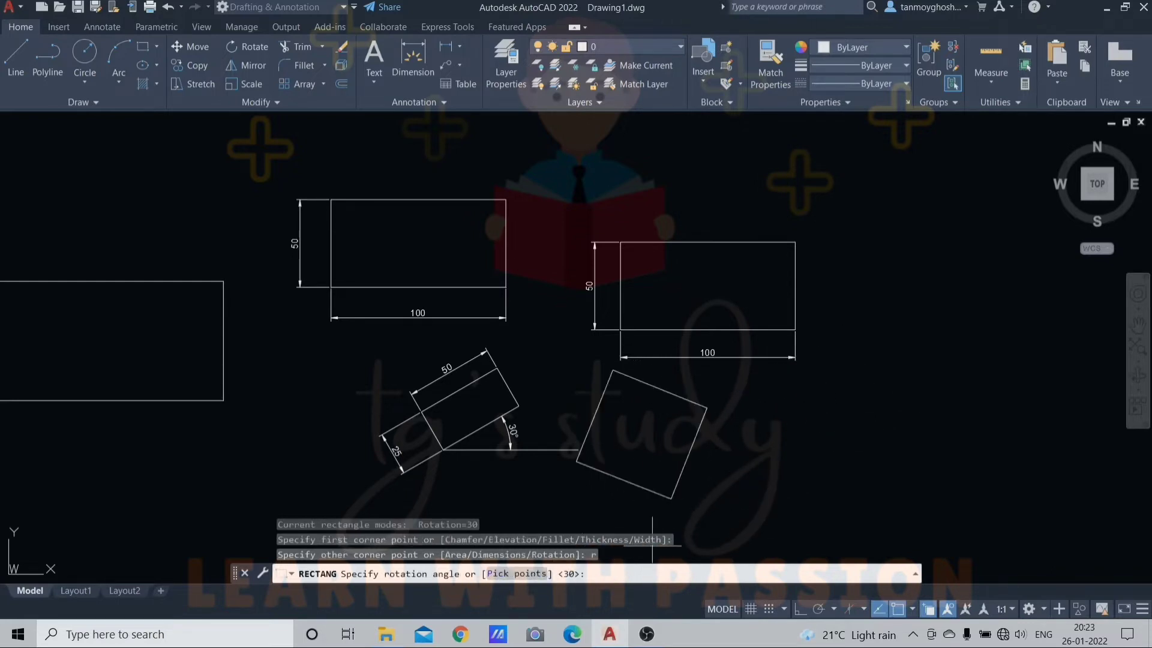
type("0")
key("Return")
left_click(921, 309)
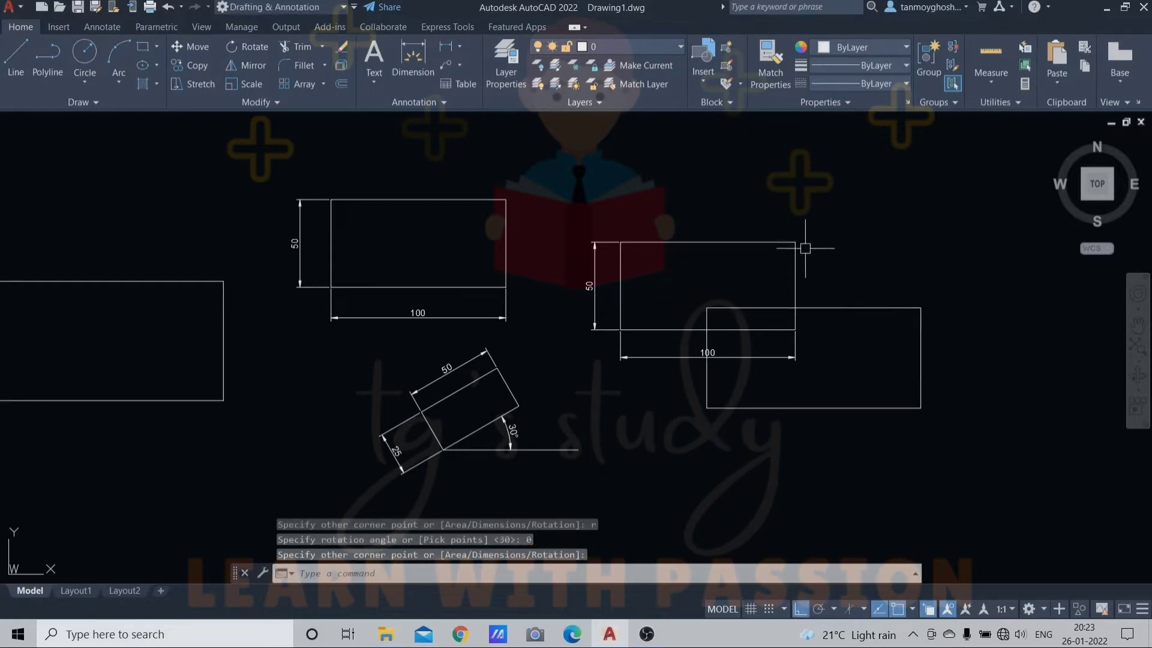
Draw another horizontal rectangle freehand directly below the overlapping one.
key("Return")
left_click(709, 430)
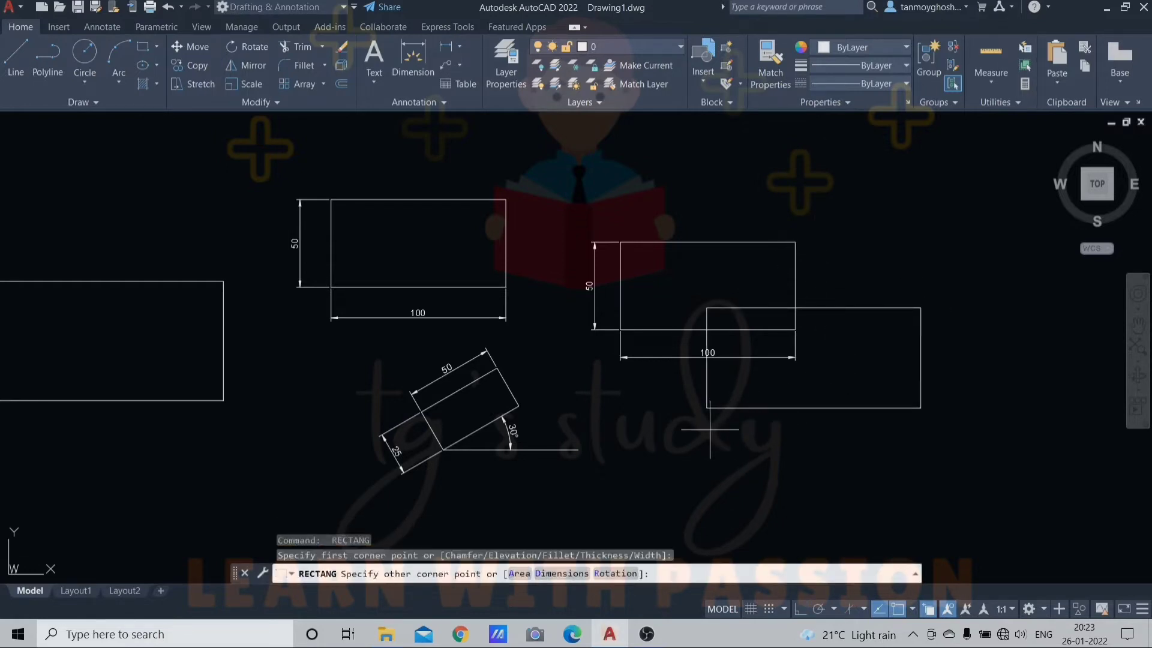
left_click(901, 509)
key("Escape")
scroll(875, 409, "down", 4)
scroll(779, 360, "up", 2)
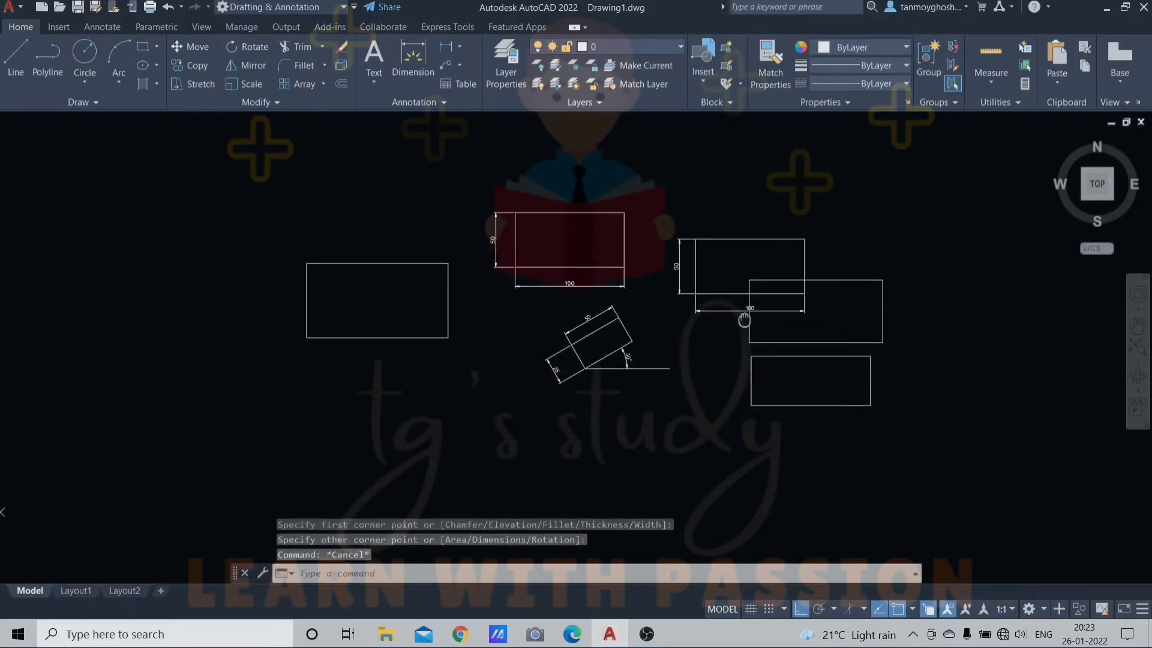
type("rec")
key("Return")
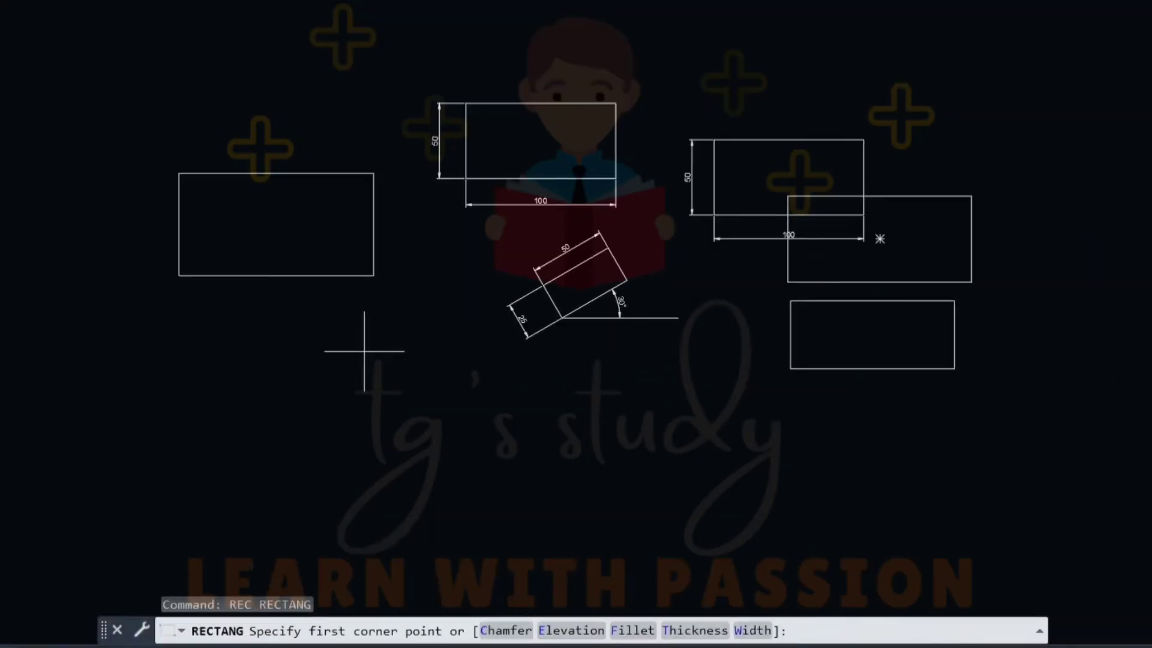
left_click(352, 379)
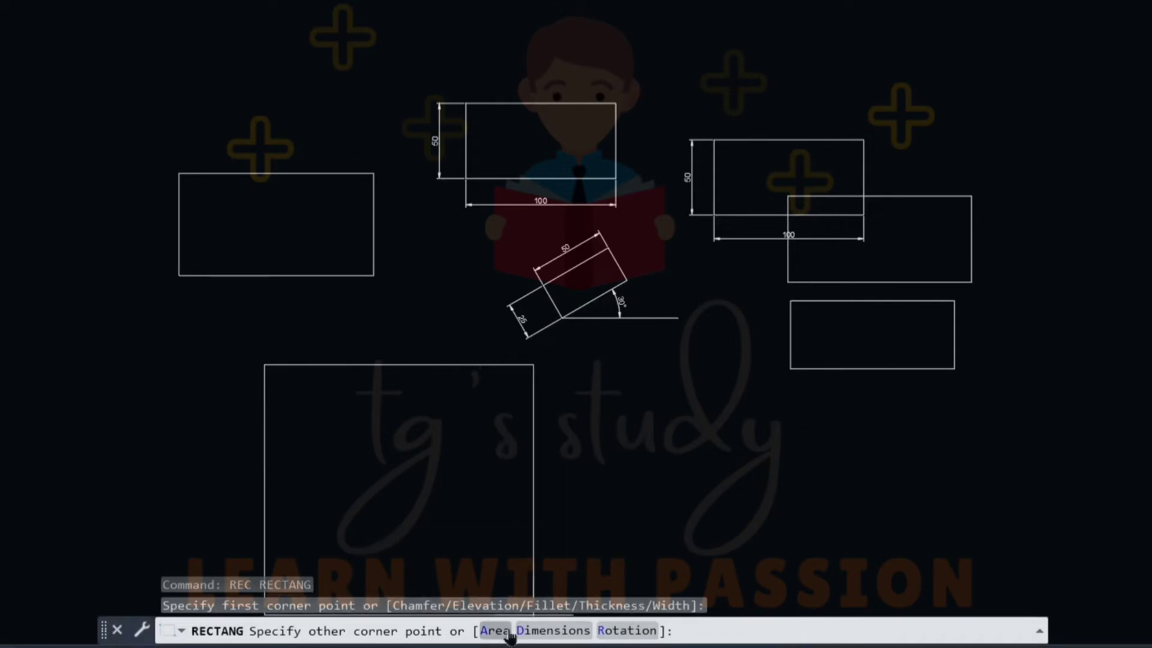
key("Escape")
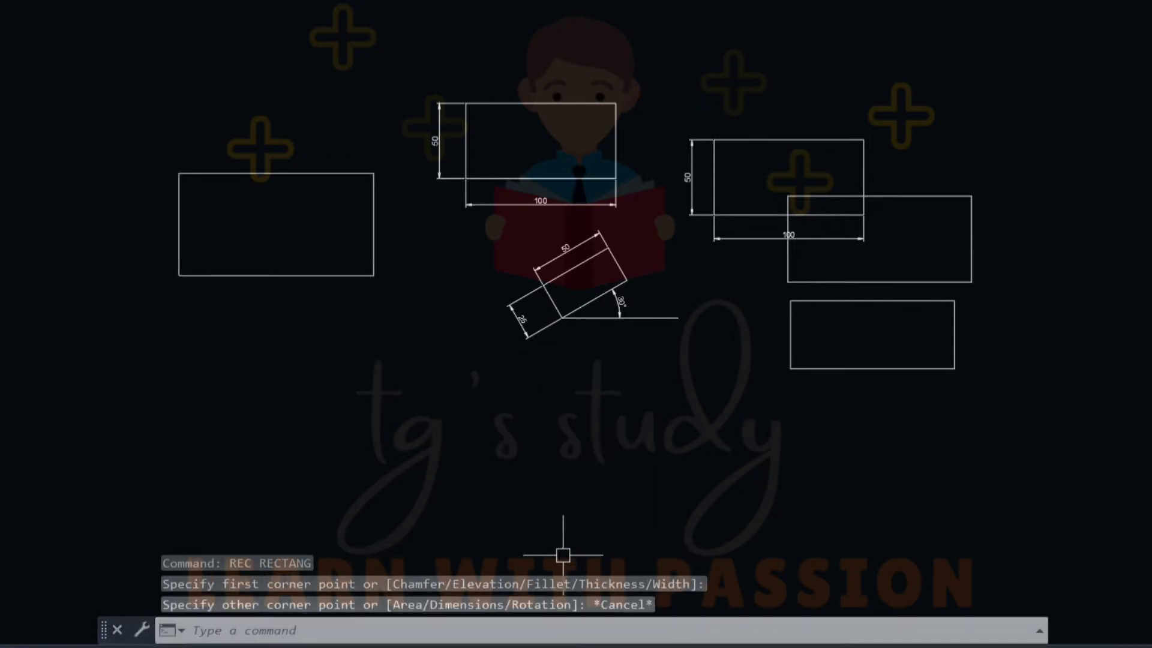
key("Escape")
key("Escape")
type("rec")
key("Return")
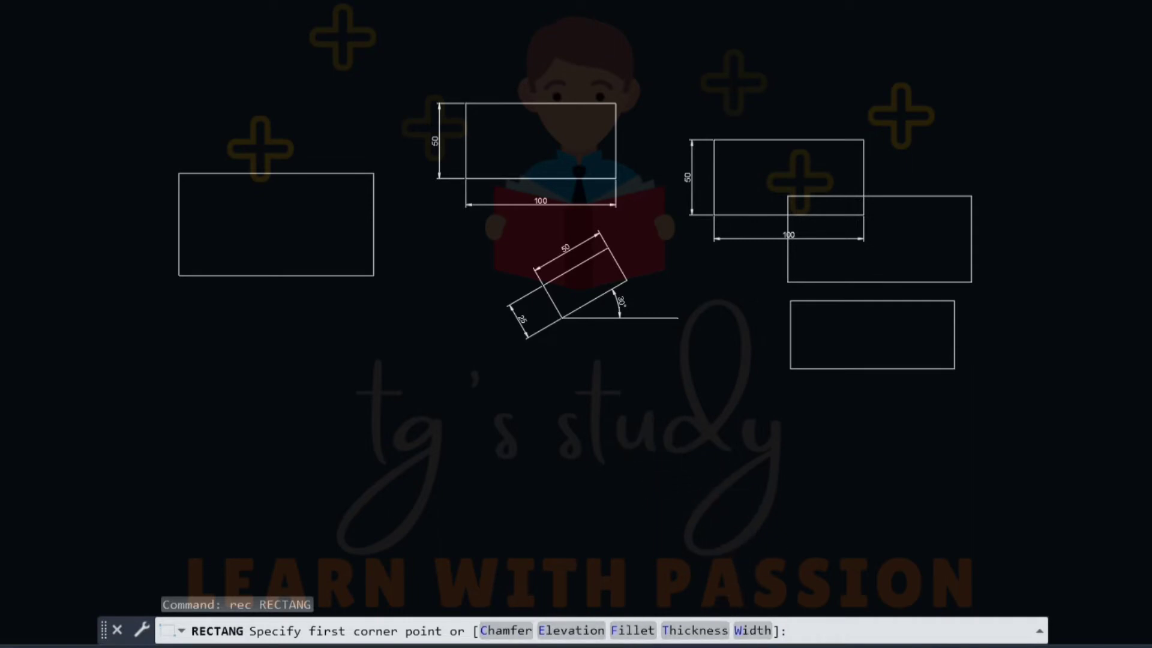
key("Escape")
Erase all the rectangles, dimensions and the reference line from the drawing.
left_click(1098, 42)
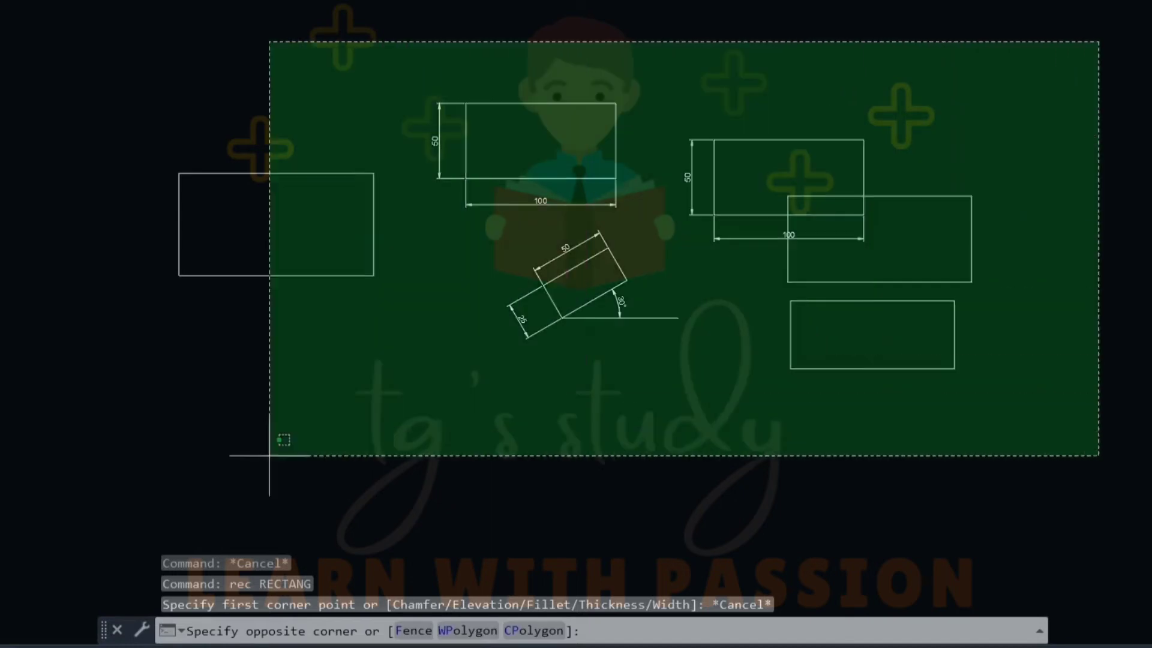
left_click(269, 456)
key("Delete")
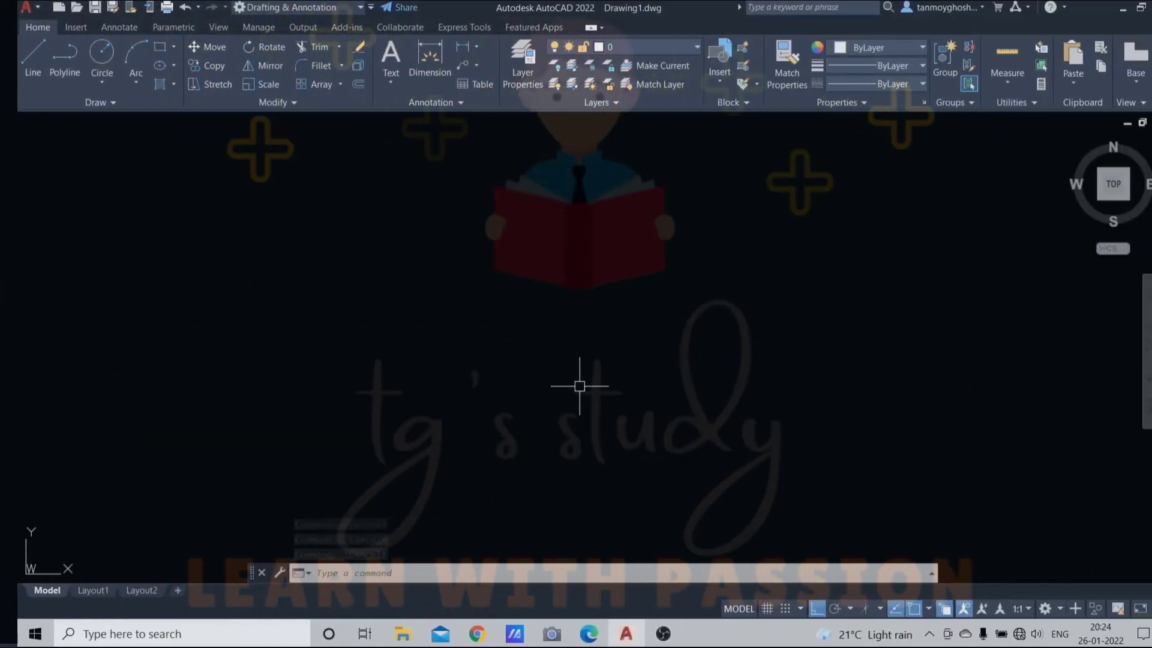
Draw a plain horizontal rectangle freehand by two opposite corners in the empty drawing area.
type("r")
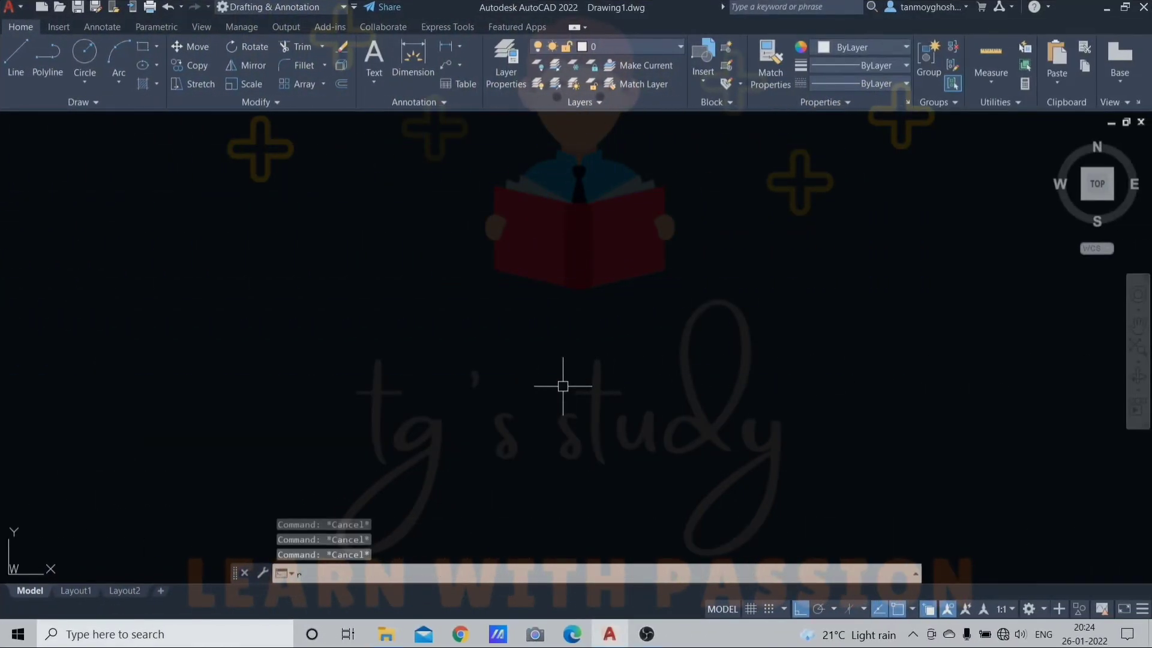
type("ec")
key("Return")
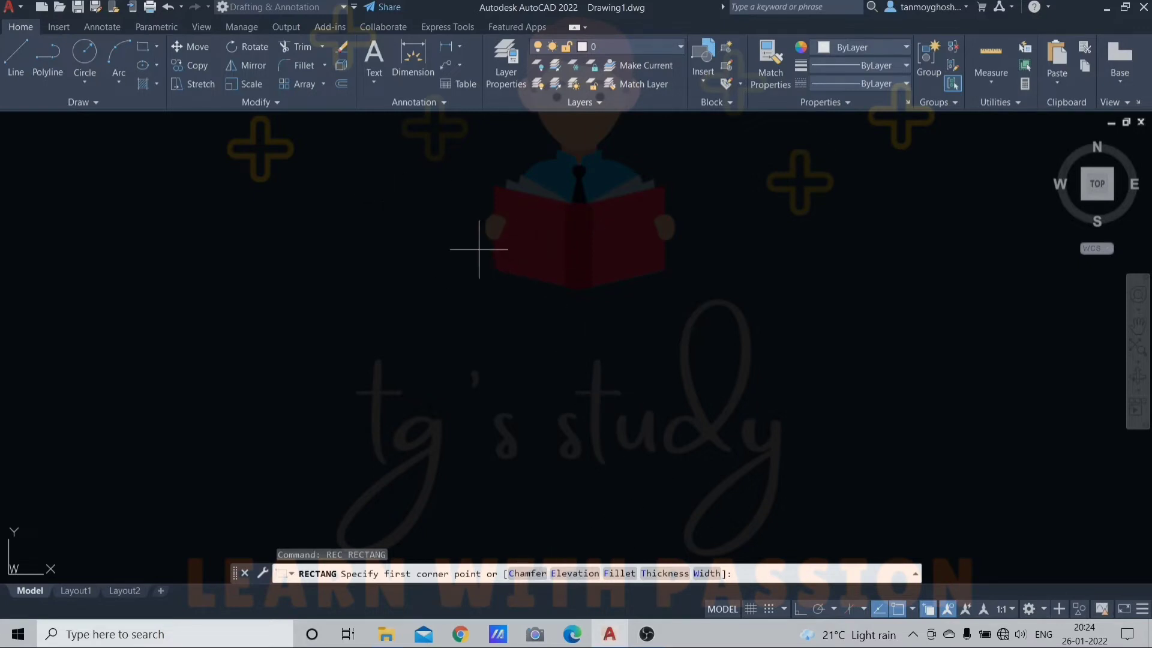
left_click(395, 257)
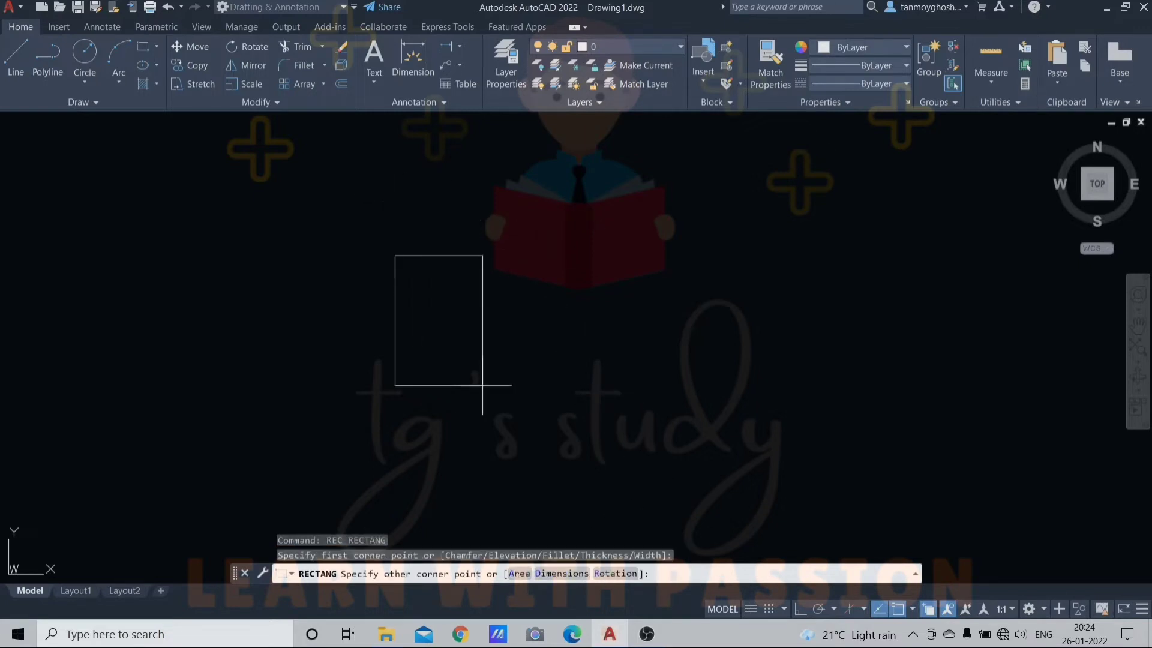
left_click(616, 365)
key("Escape")
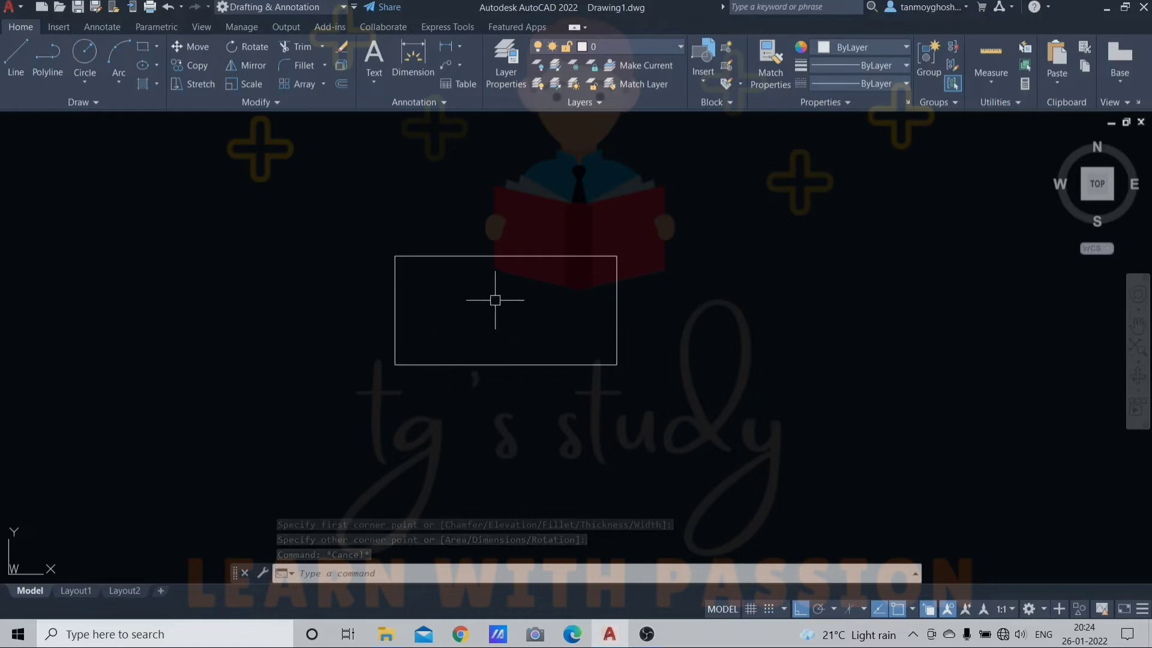
middle_click_drag(530, 300, 501, 306)
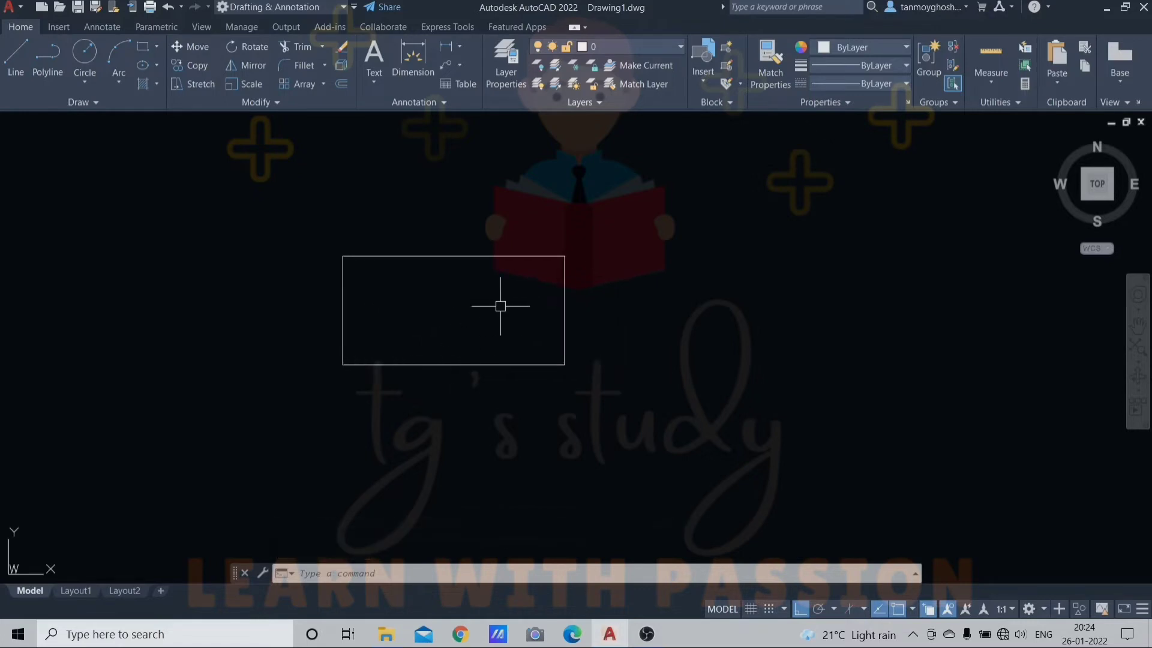
key("Escape")
key("Escape")
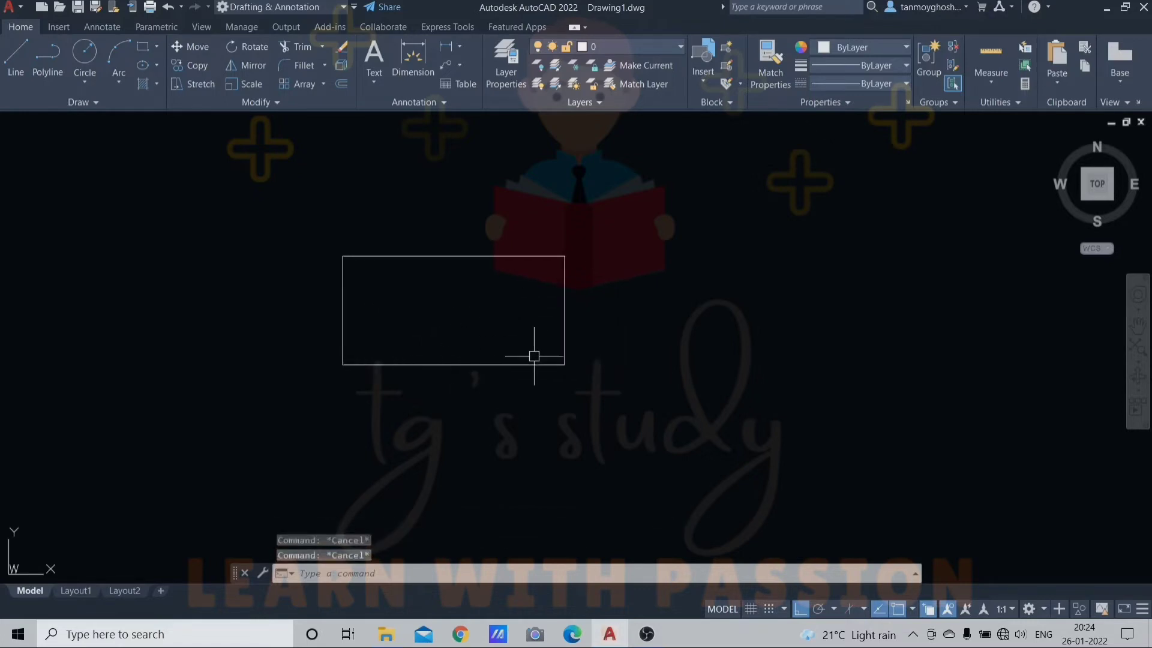
Start a new rectangle with the Chamfer option and set both chamfer distances to 15.
type("rec")
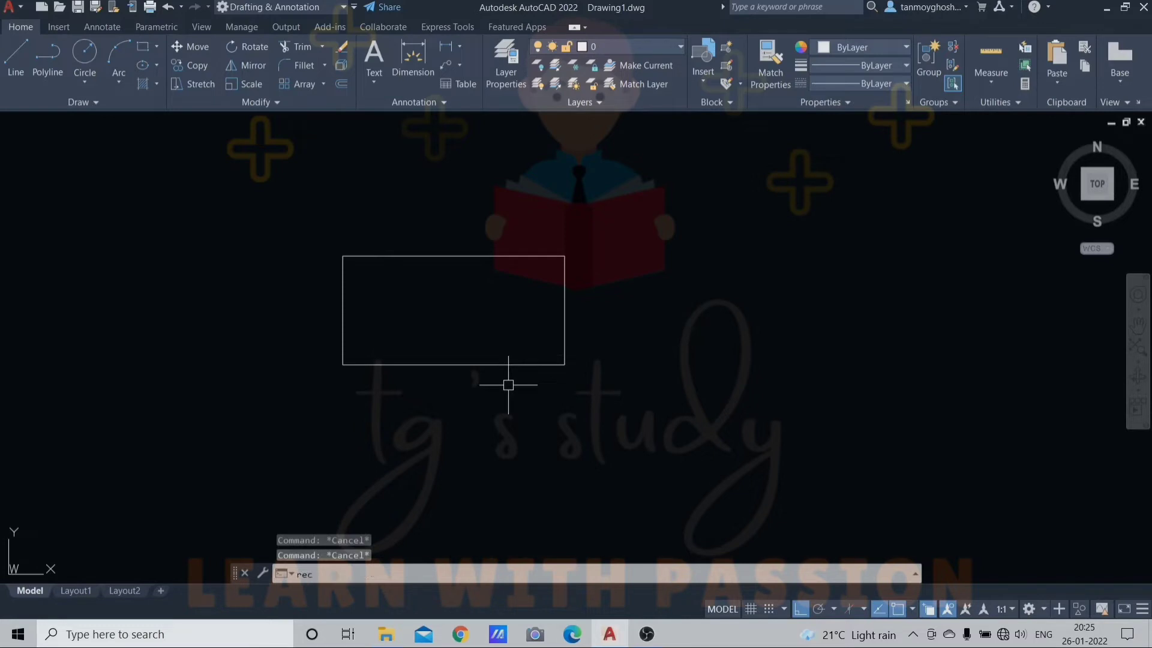
key("Return")
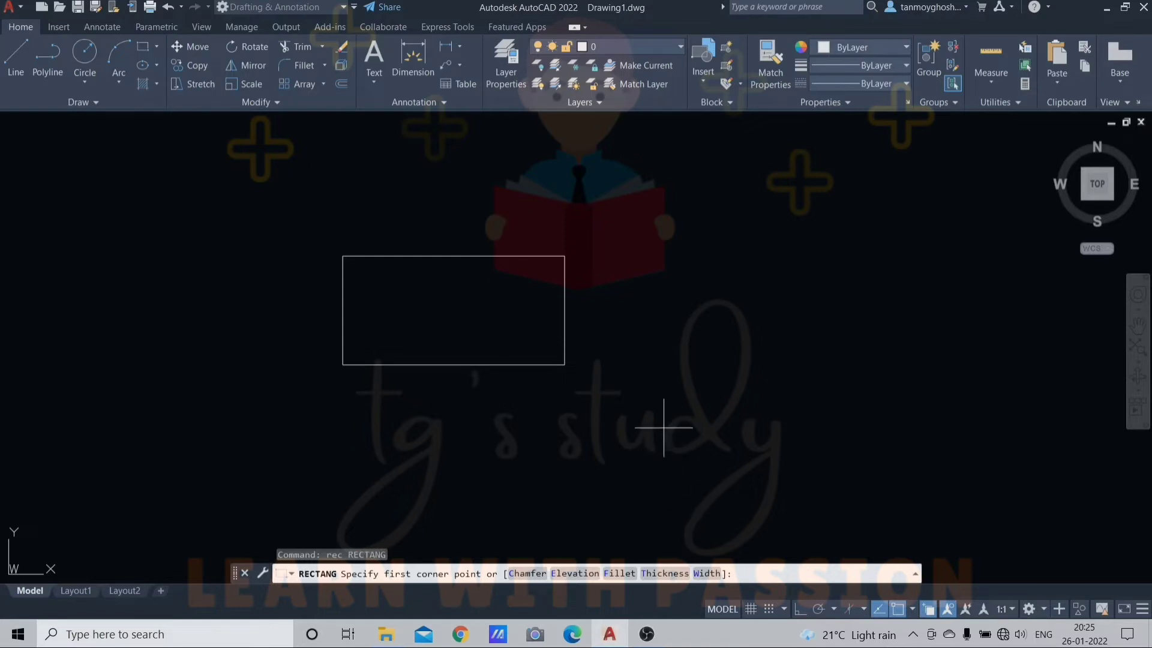
middle_click_drag(664, 426, 545, 424)
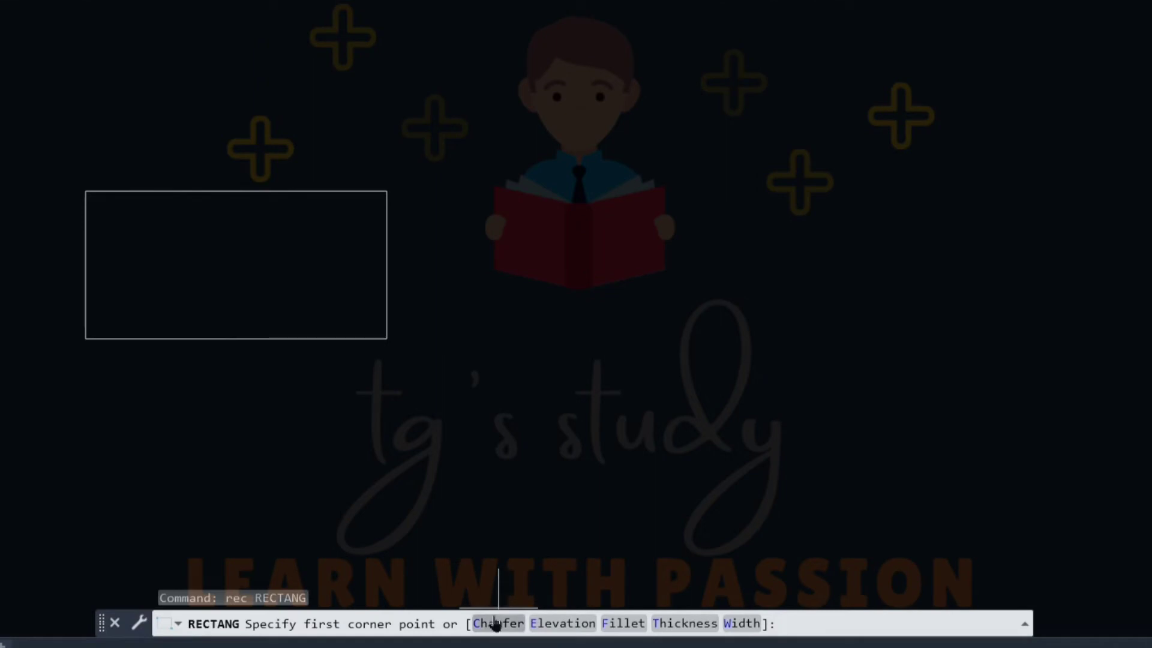
key("Return")
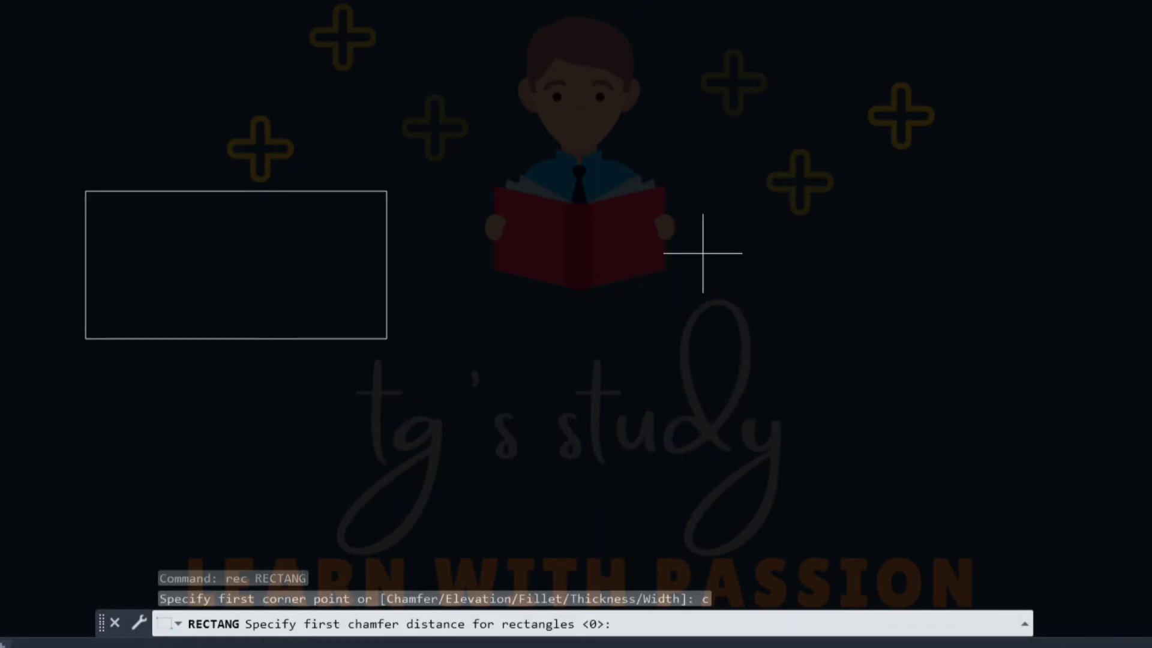
key("Return")
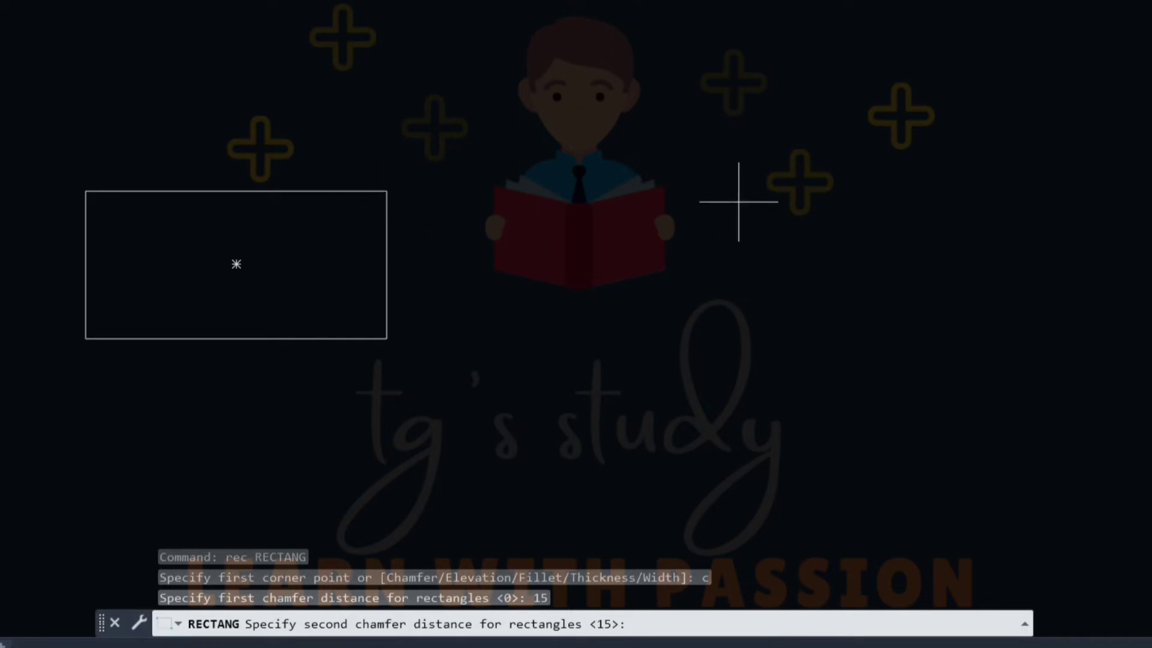
key("Return")
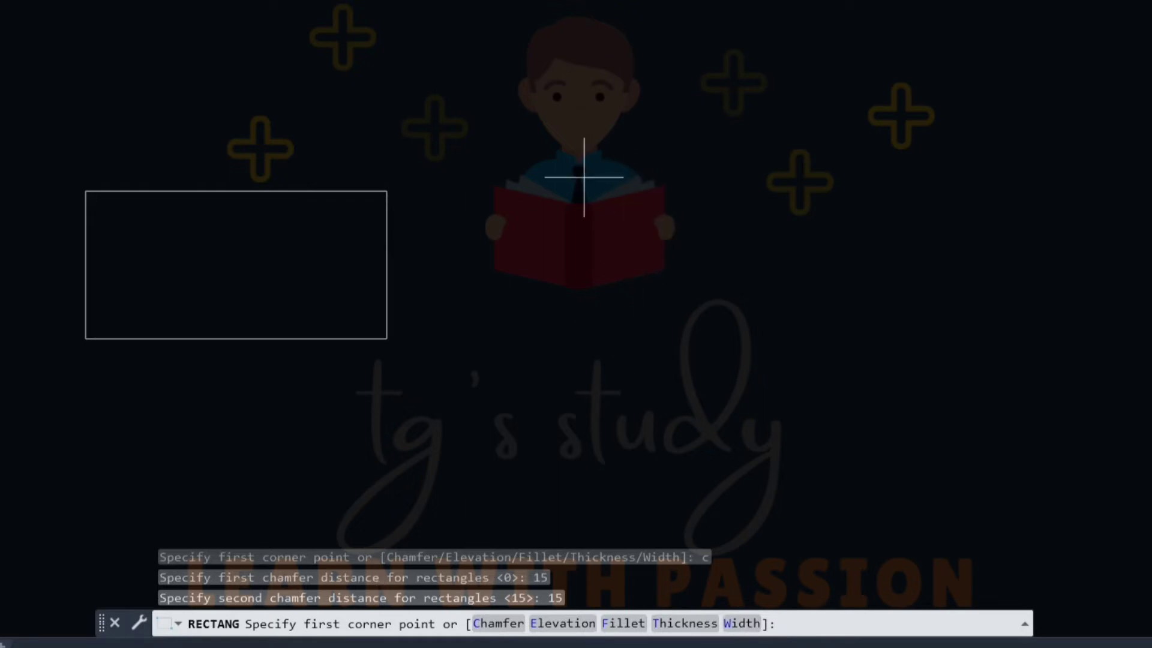
Place the chamfered rectangle to the right of the plain one, with length 100 and width 50.
left_click(583, 177)
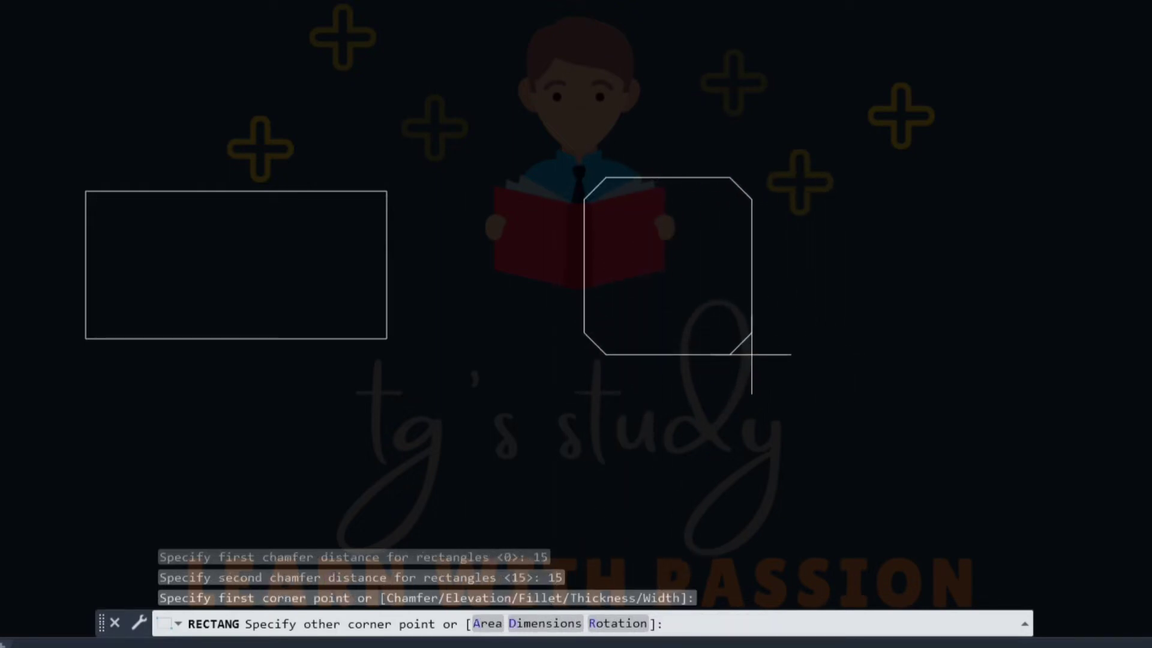
type("d")
key("Return")
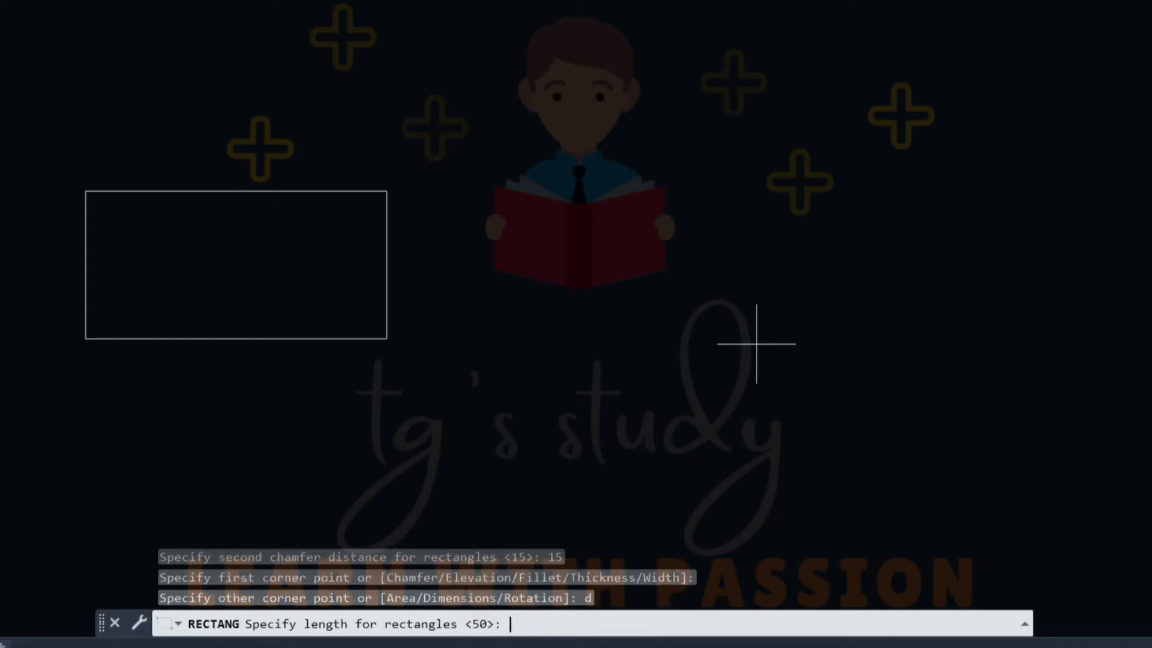
key("Return")
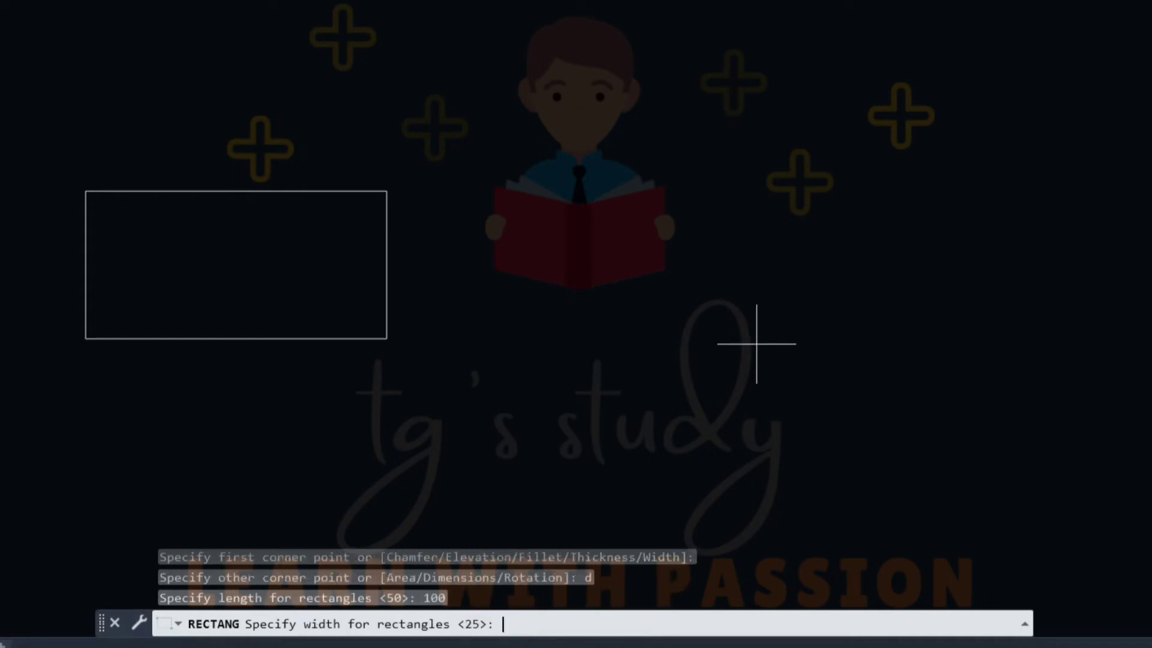
type("50")
key("Return")
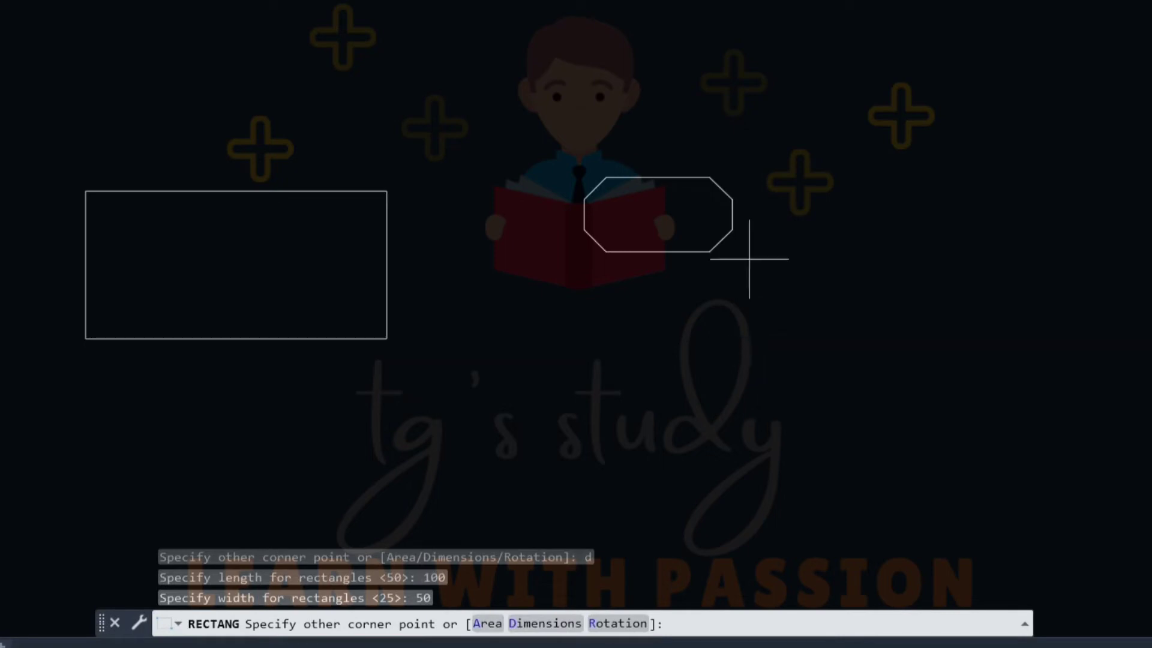
left_click(830, 289)
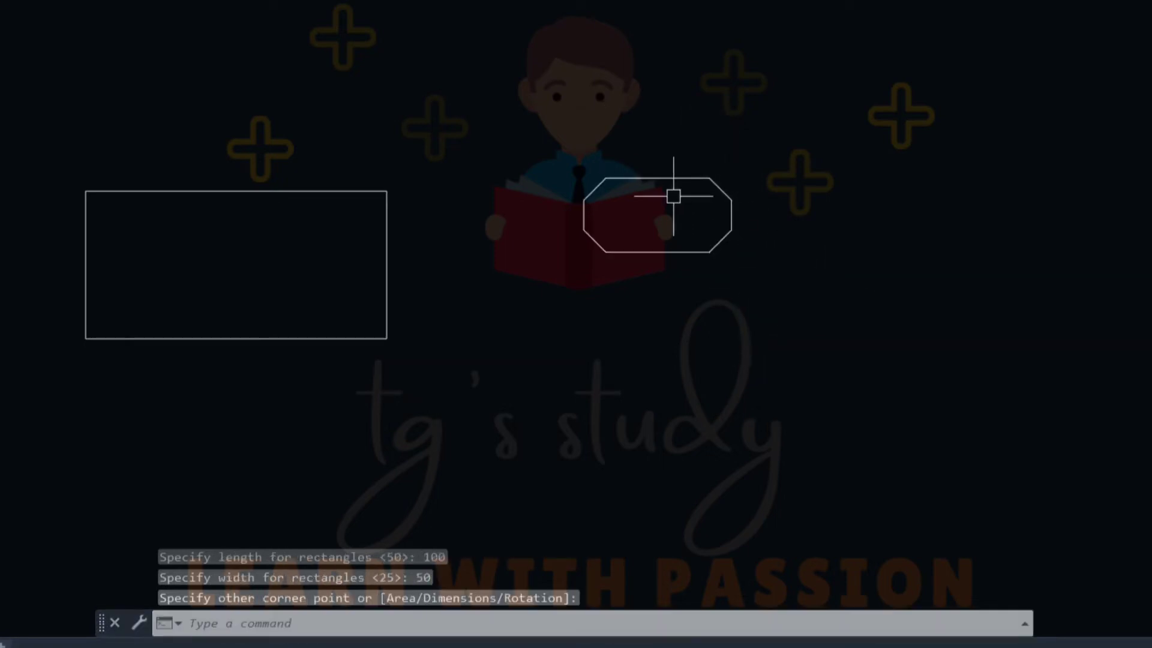
scroll(674, 192, "up", 2)
key("Escape")
key("Escape")
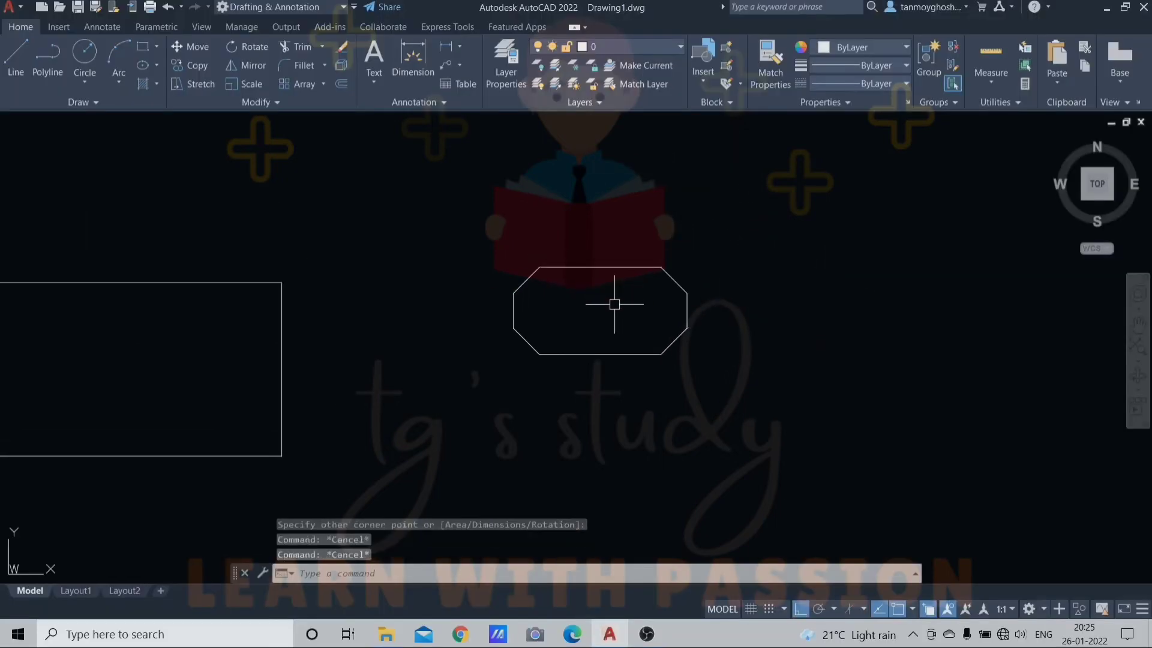
key("Escape")
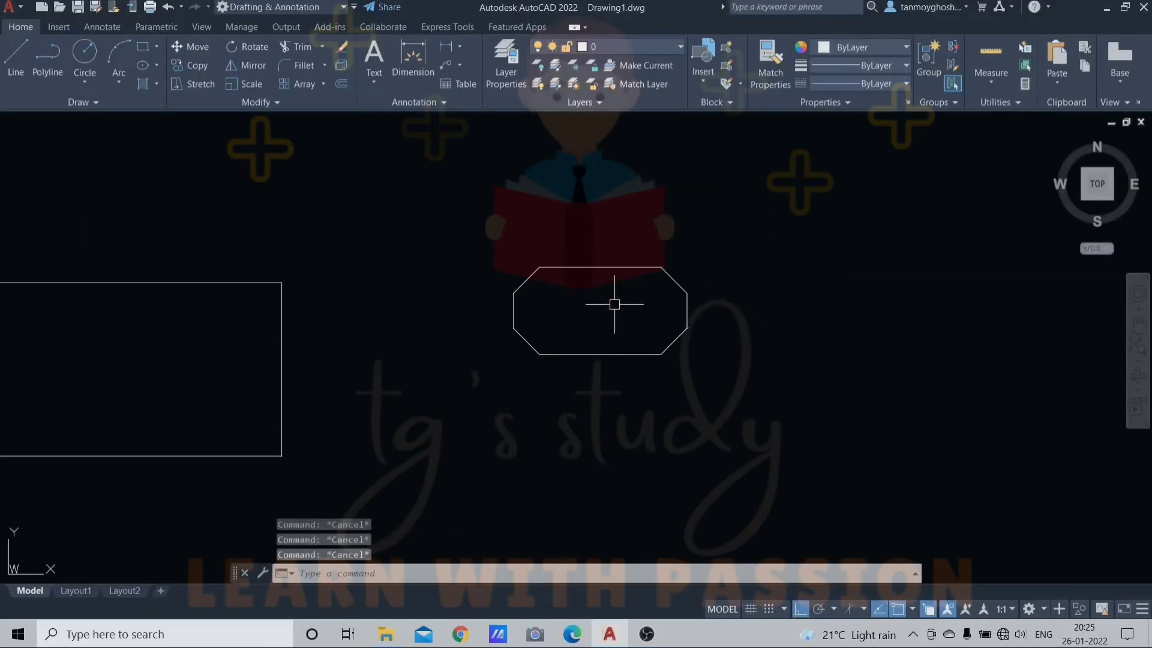
Add a linear dimension above the chamfered rectangle's top edge, between its two upper chamfer ends.
type("dli")
key("Return")
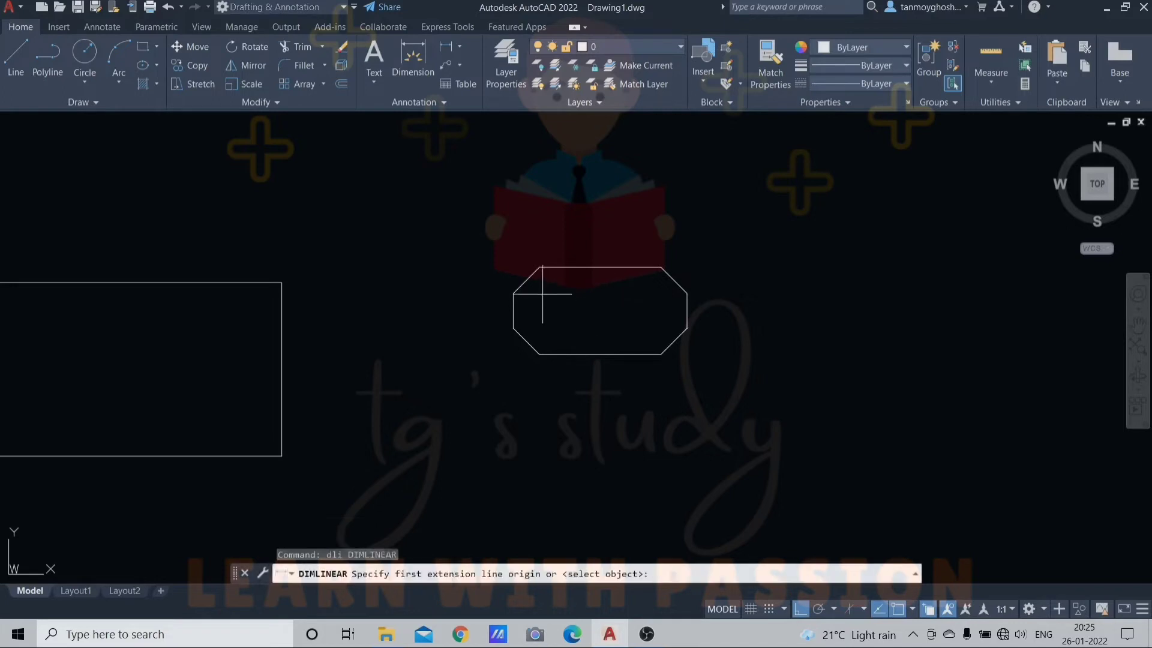
left_click(539, 267)
left_click(661, 267)
left_click(659, 228)
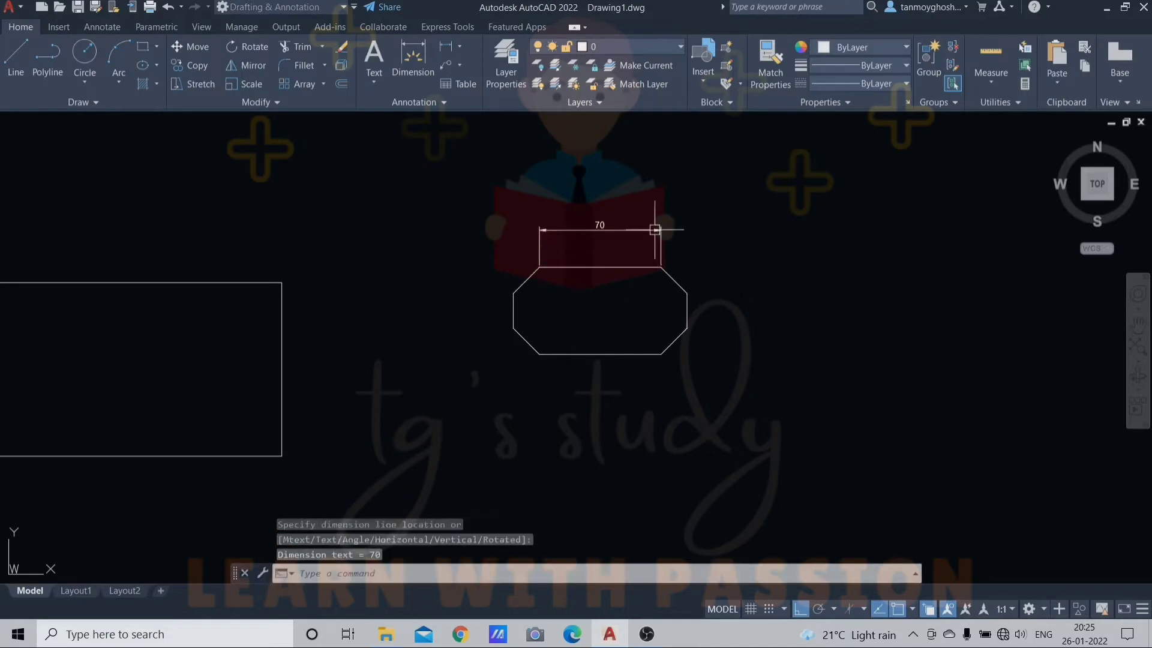
Add a linear dimension for the chamfered rectangle's full width, placed below its bottom edge.
key("Return")
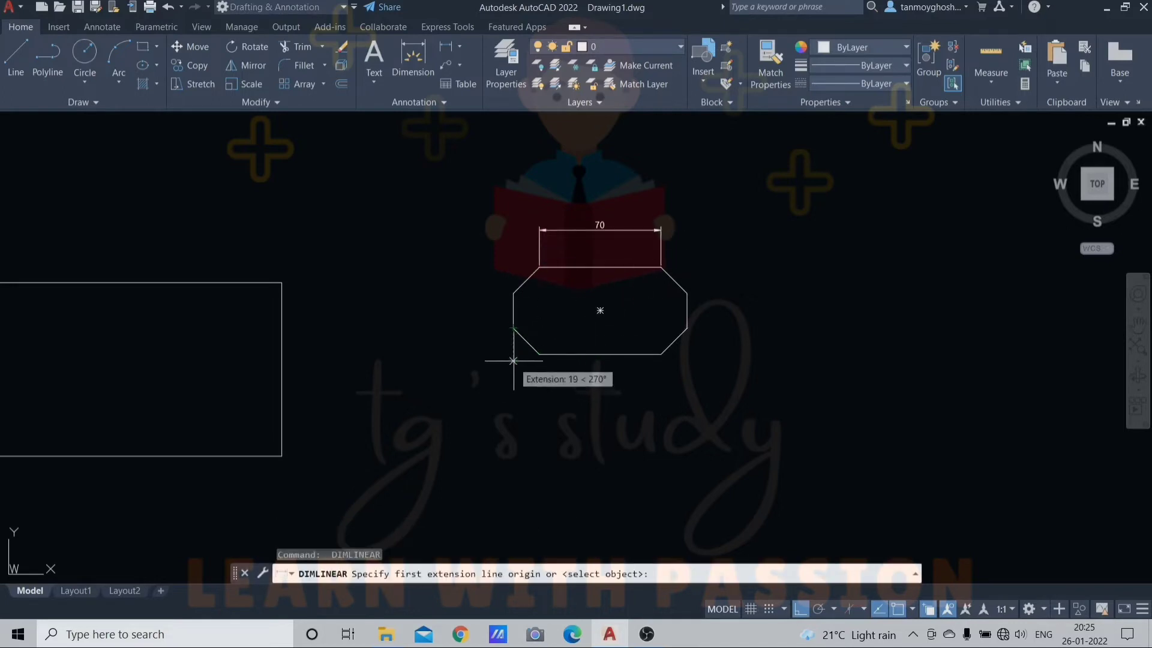
left_click(514, 354)
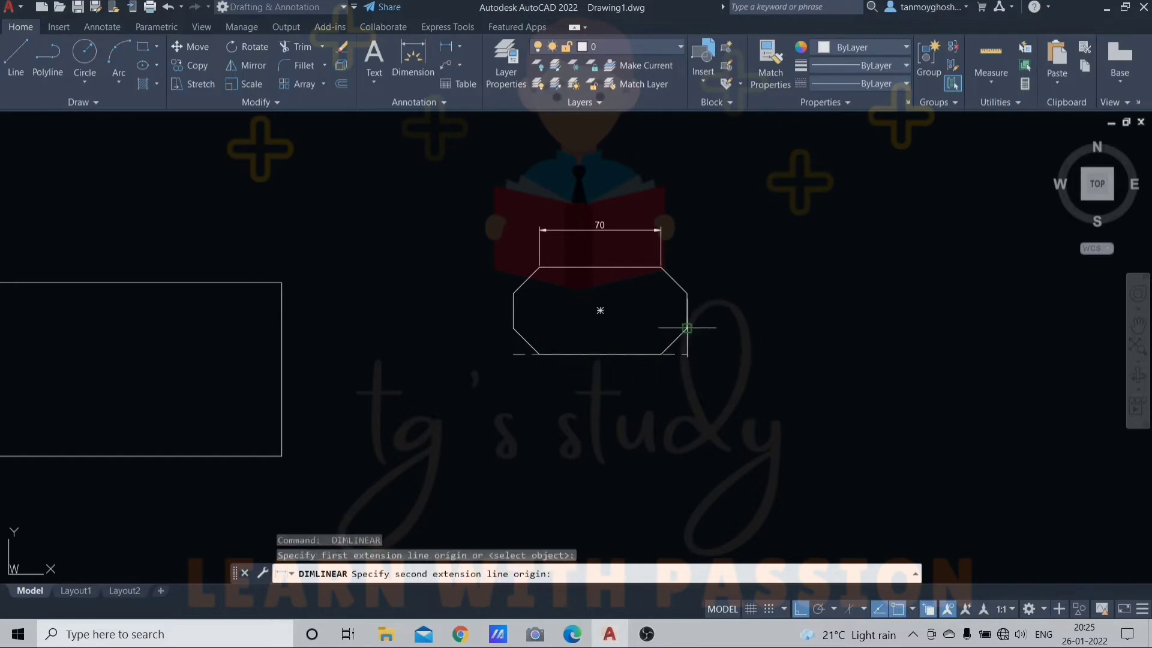
left_click(687, 354)
left_click(673, 396)
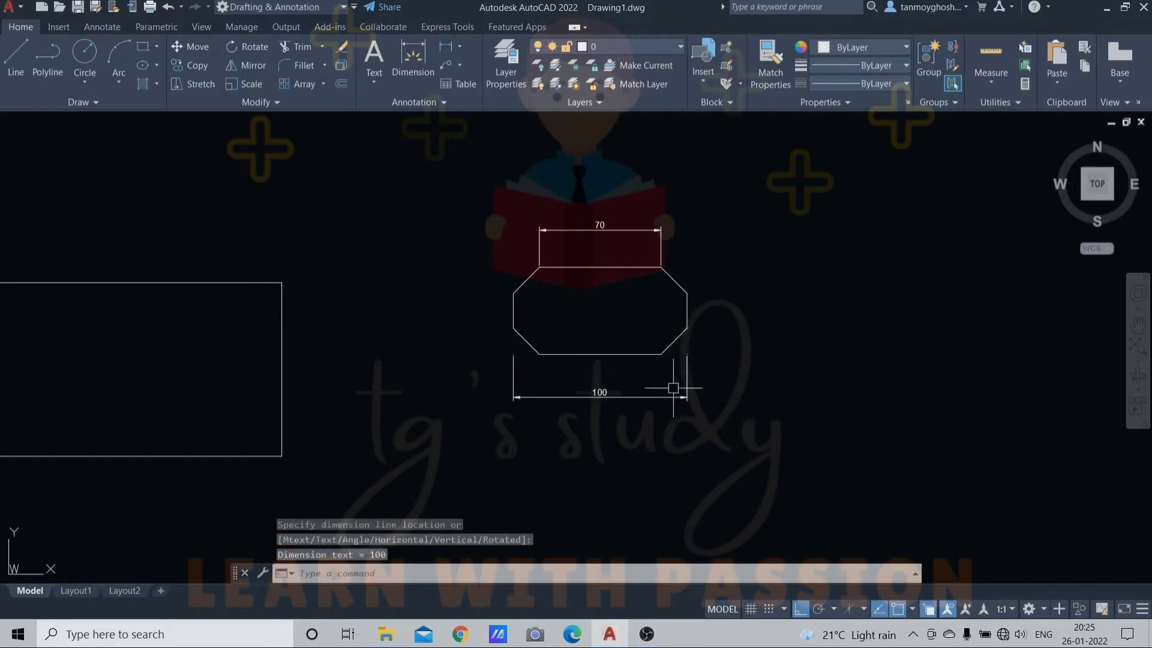
Dimension the horizontal distance of the upper-left chamfer, placing it in line with the top edge's dimension.
key("Return")
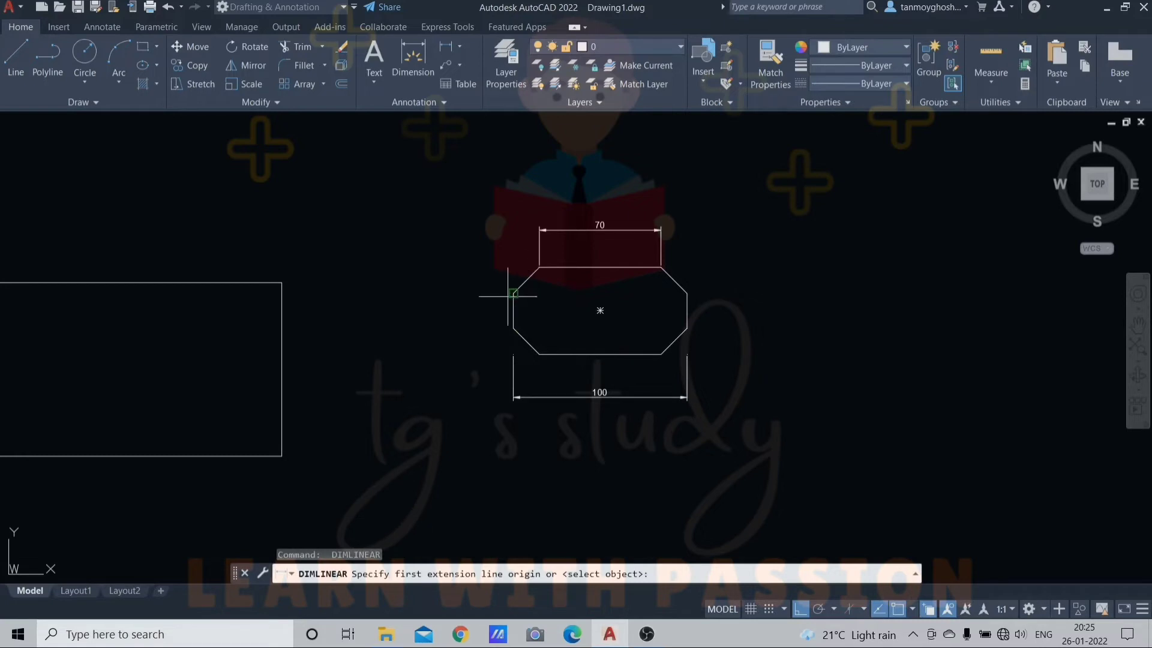
left_click(512, 250)
left_click(540, 268)
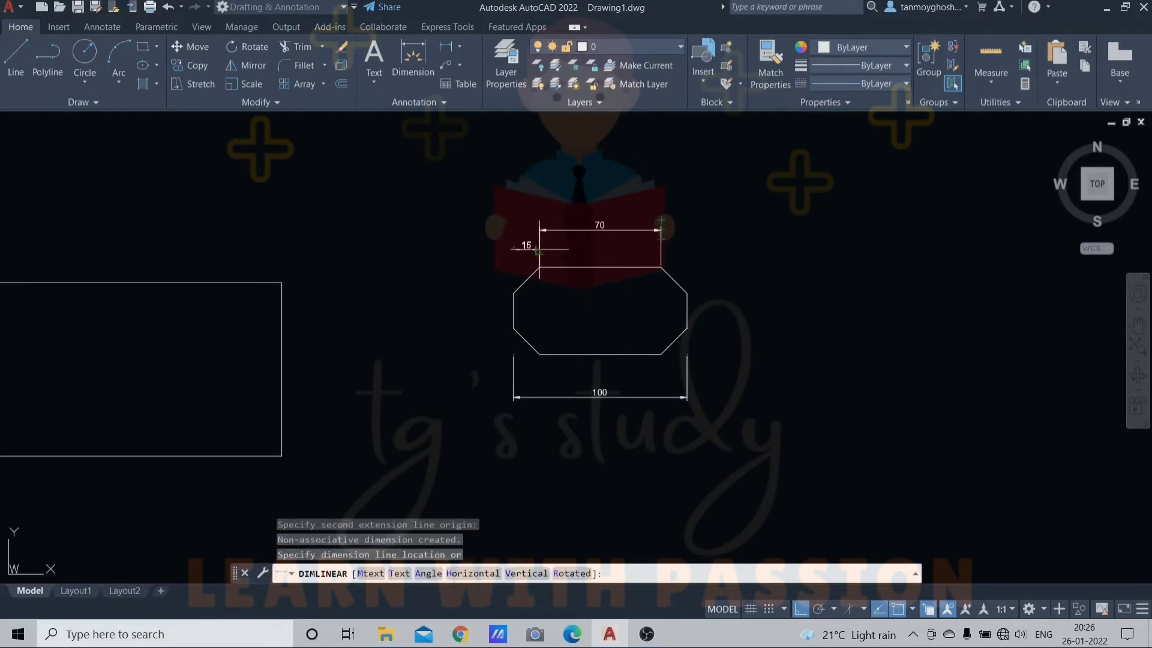
scroll(533, 227, "up", 5)
left_click(562, 241)
scroll(566, 245, "down", 4)
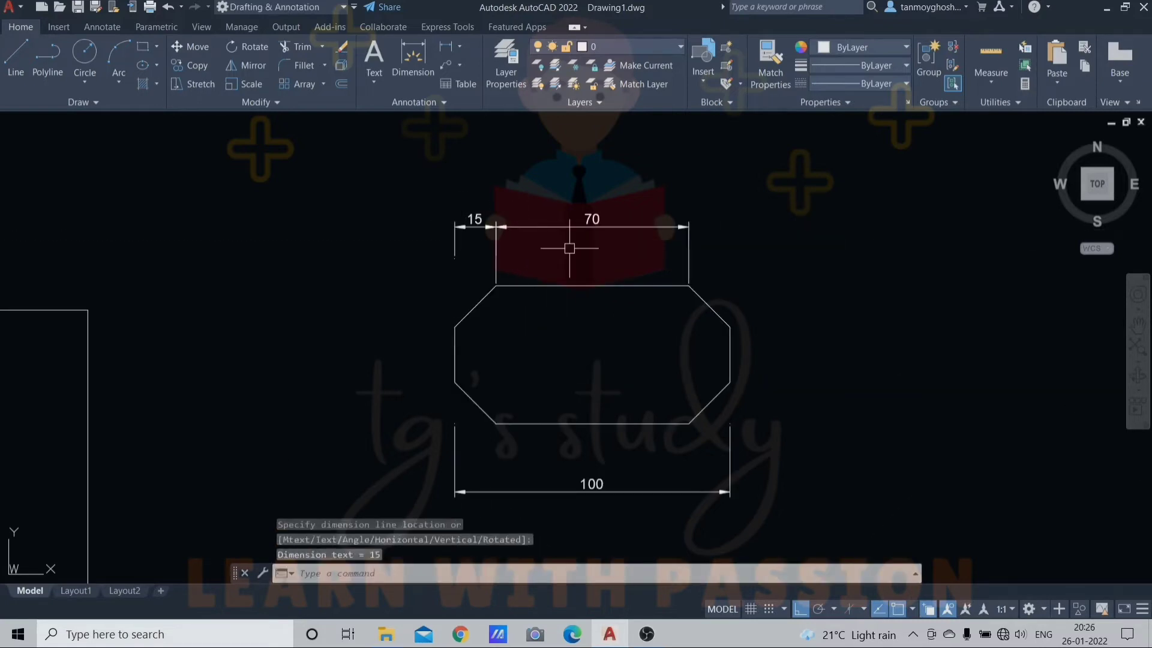
Dimension the vertical distance of the upper-right chamfer, placing it to the right of the chamfered rectangle.
key("Return")
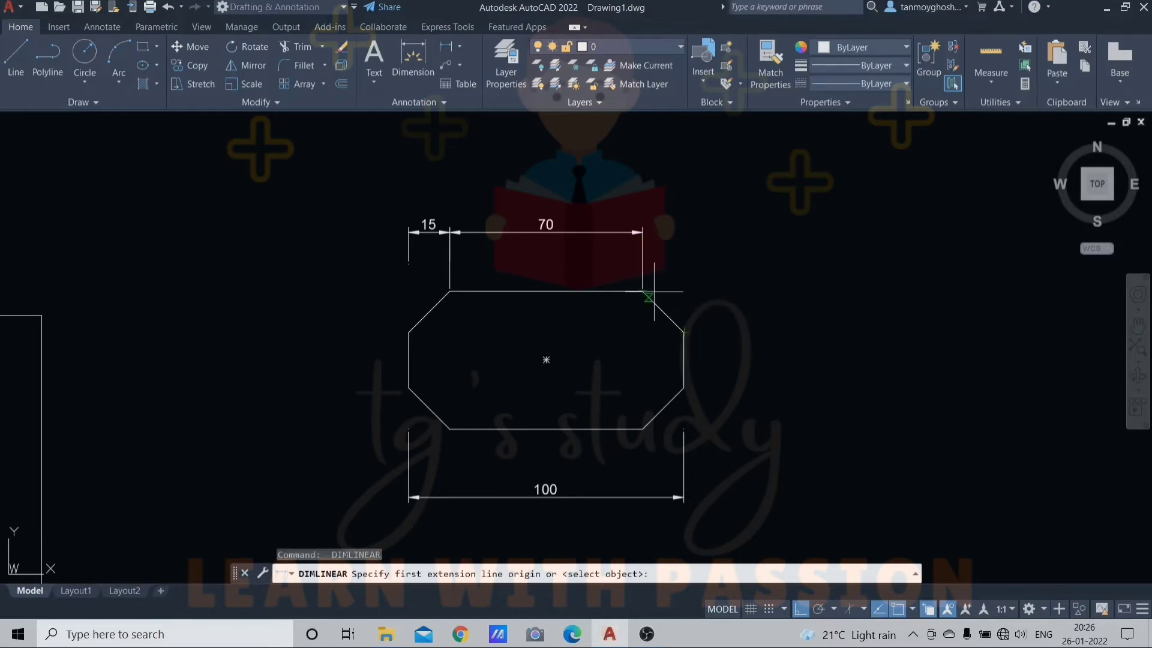
left_click(684, 331)
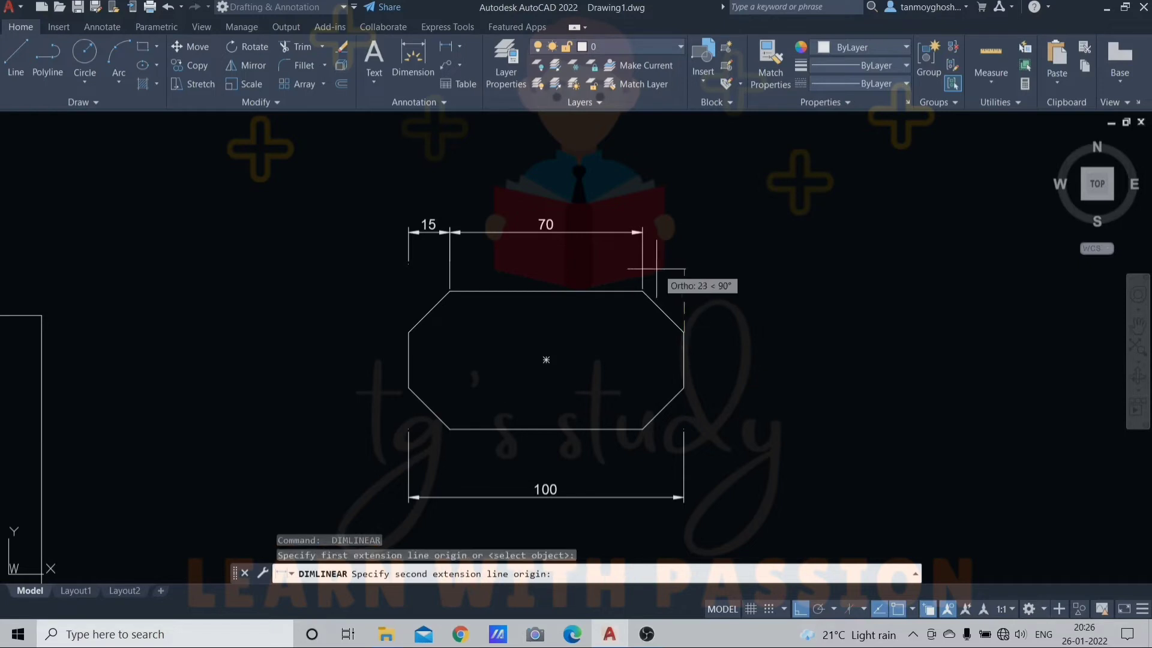
left_click(684, 291)
left_click(727, 309)
Add a vertical linear dimension for the chamfered rectangle's full height, placed to its left.
key("Return")
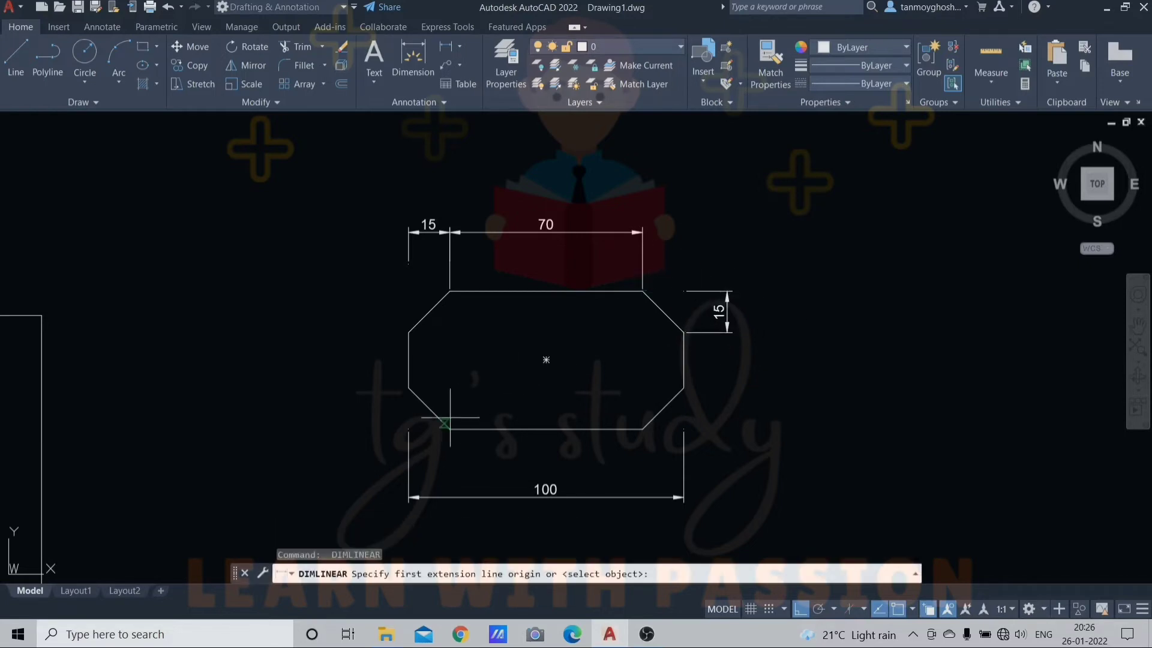
left_click(409, 429)
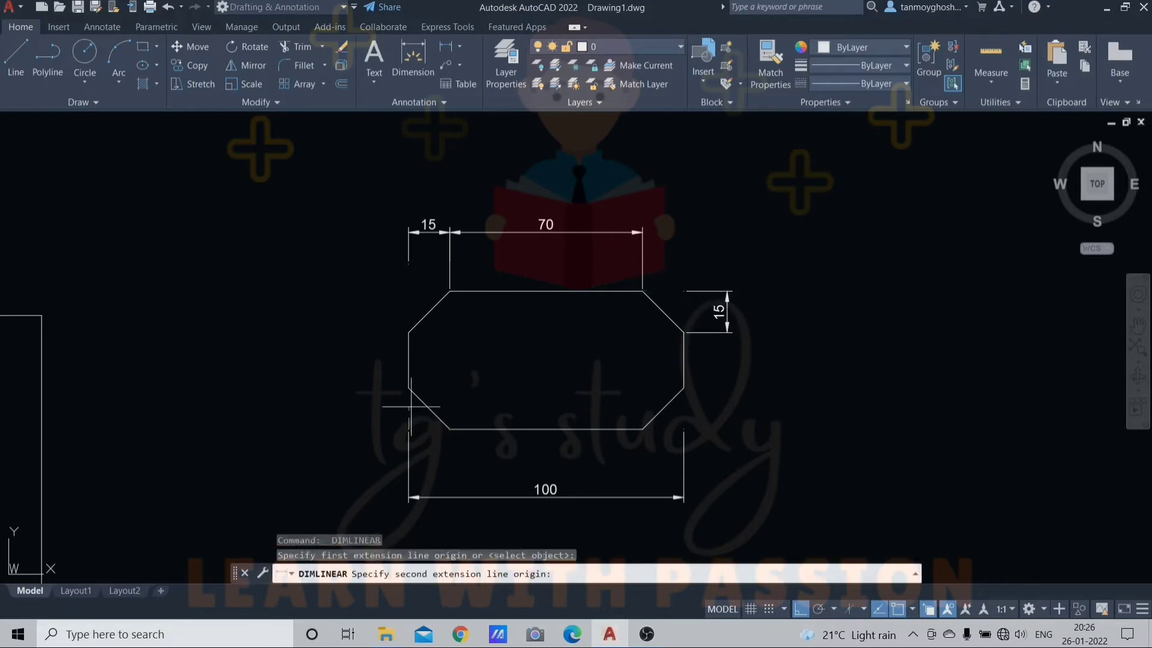
left_click(450, 291)
left_click(358, 295)
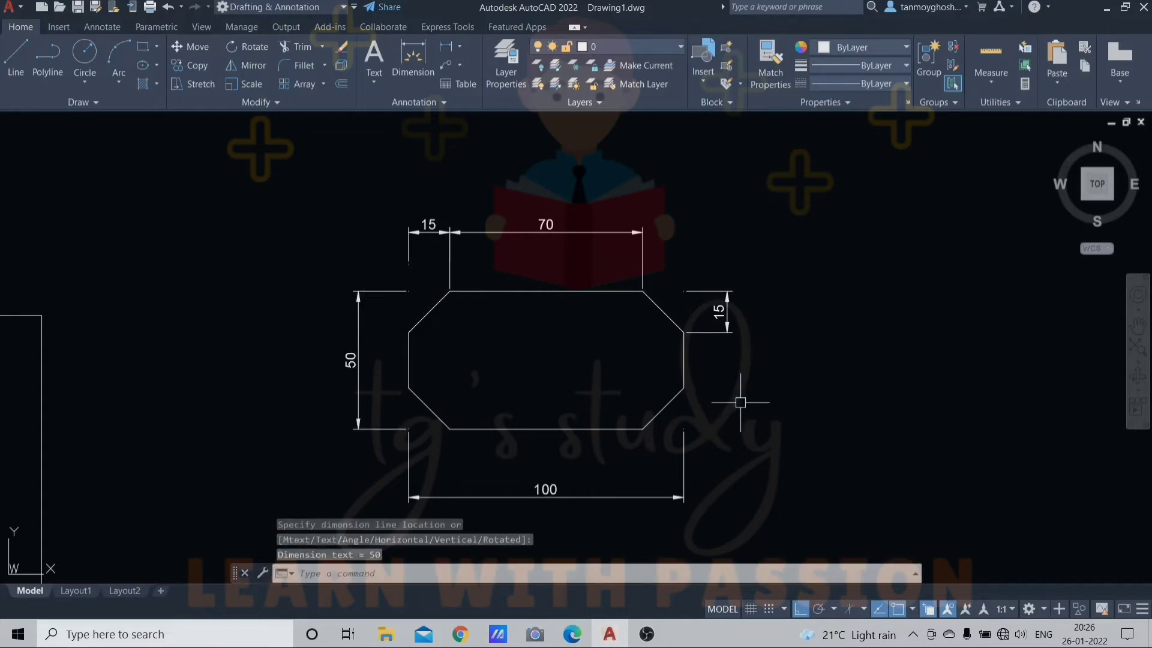
Erase the chamfered rectangle together with its dimensions, keeping the plain rectangle.
scroll(819, 390, "down", 3)
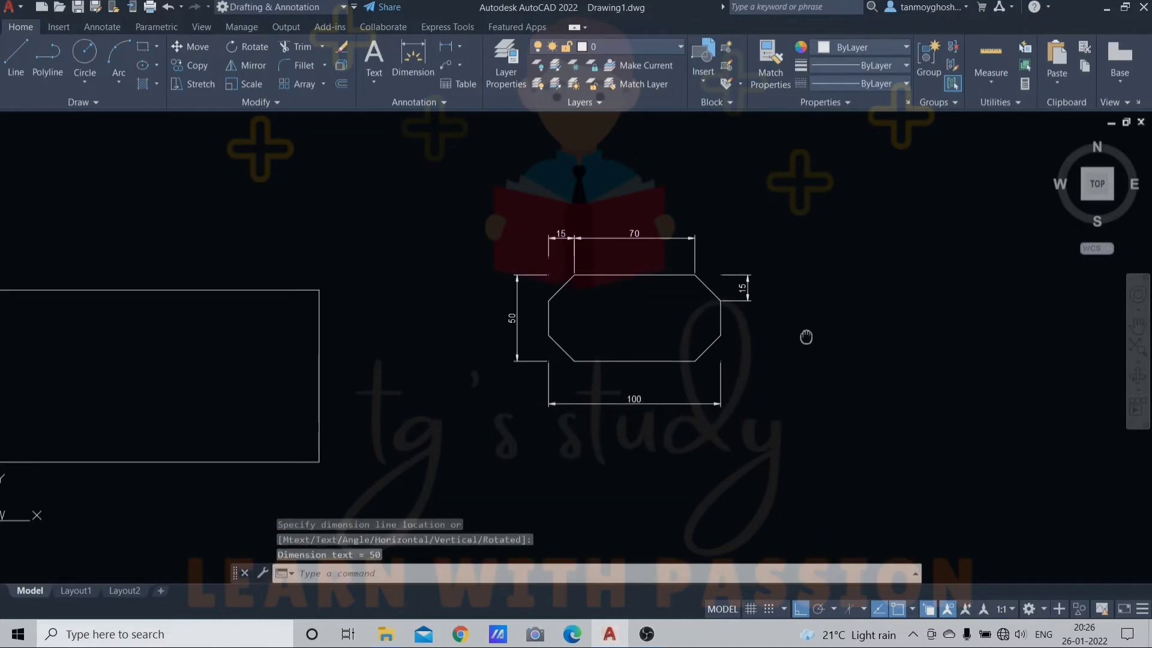
left_click(641, 274)
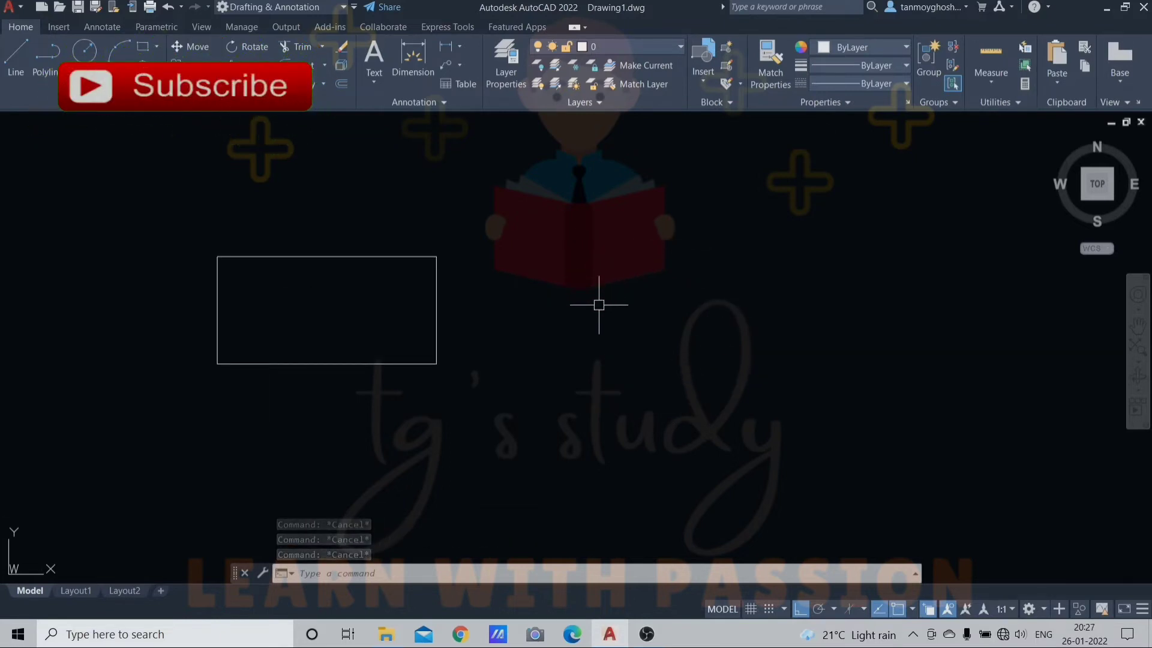
Draw two rectangles freehand to the right of the plain one, using the retained 15 x 15 chamfer.
type("rec")
key("Return")
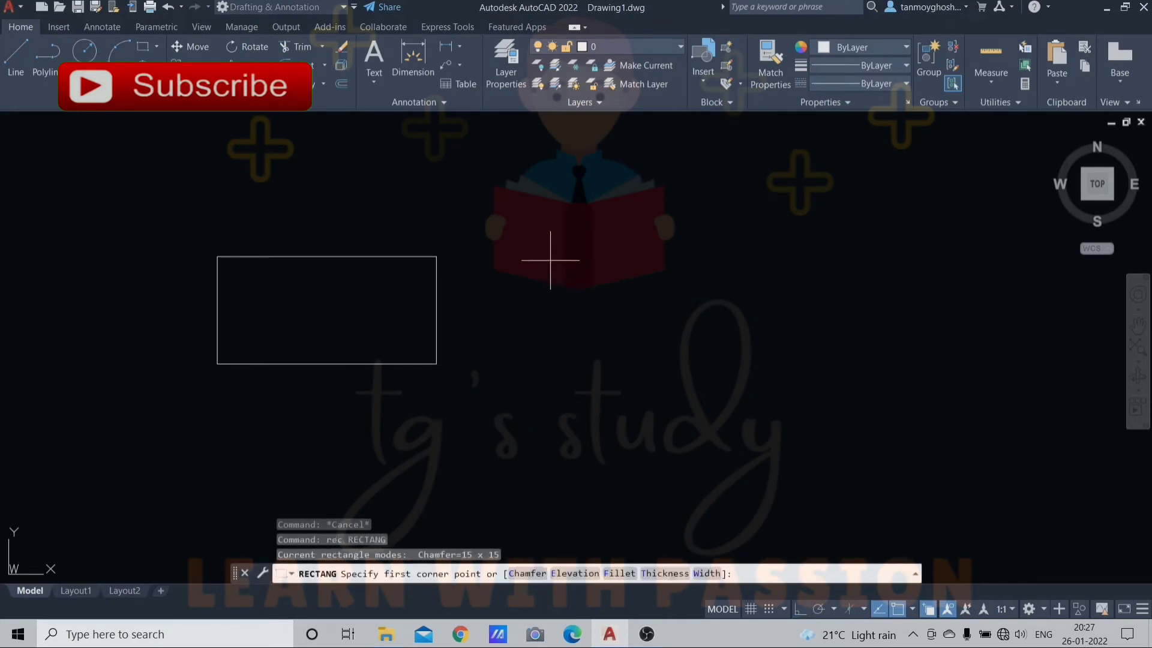
left_click(550, 261)
left_click(747, 380)
key("Return")
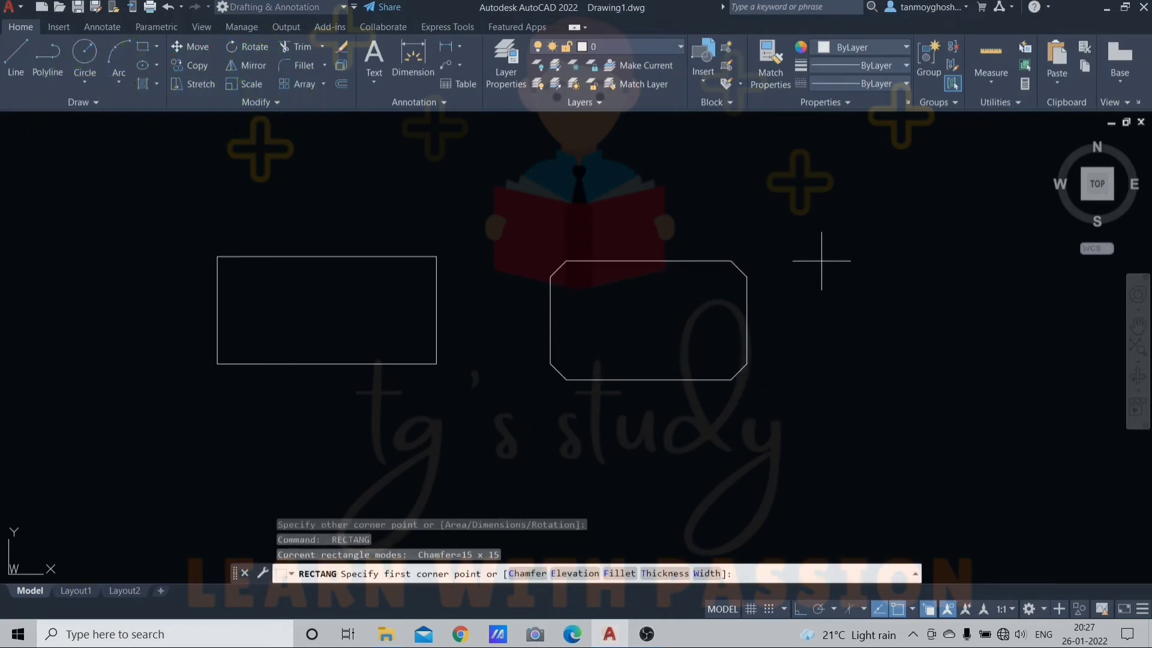
left_click(822, 260)
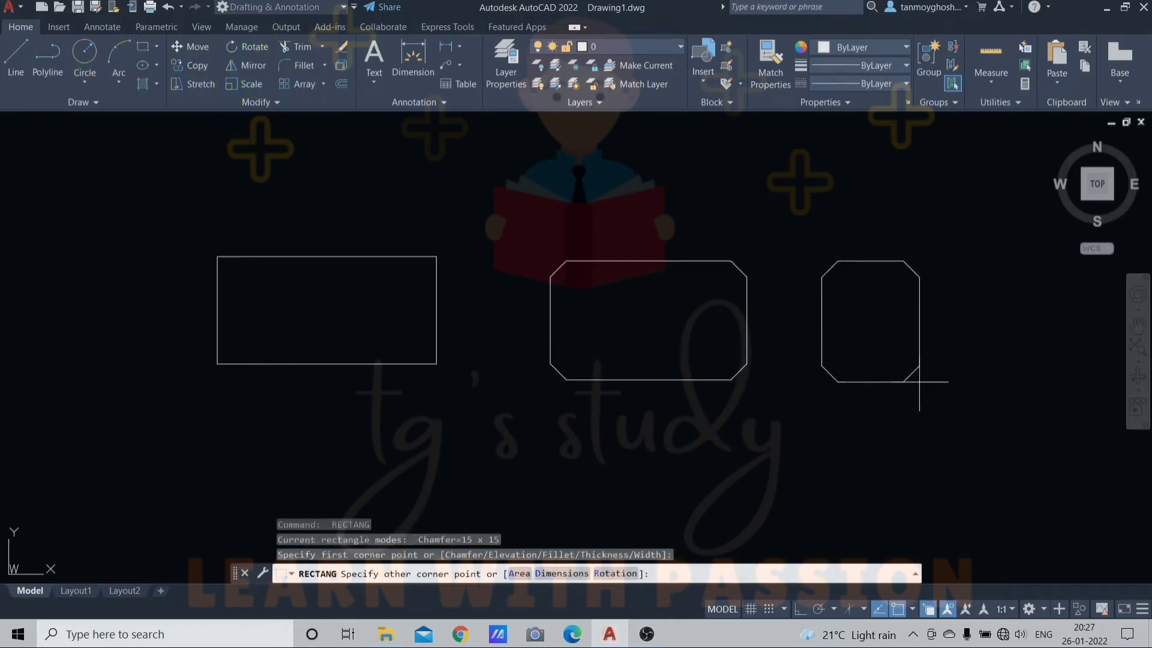
left_click(948, 402)
key("F8")
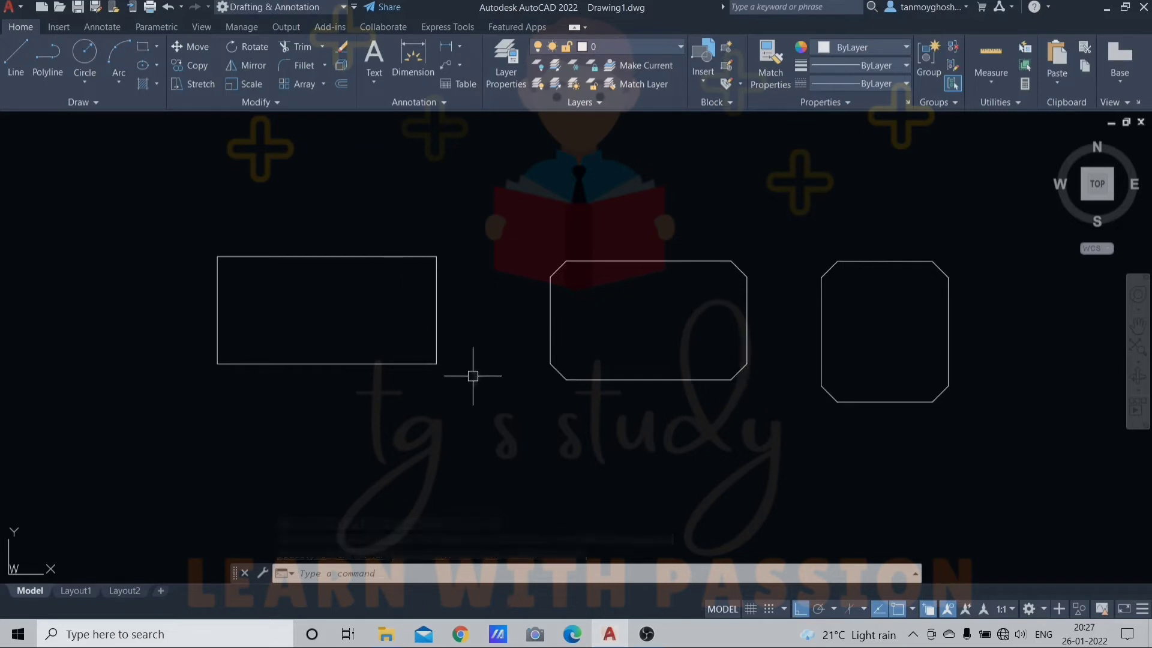
Start a new rectangle and reset both chamfer distances to 0 through the Chamfer option.
type("re")
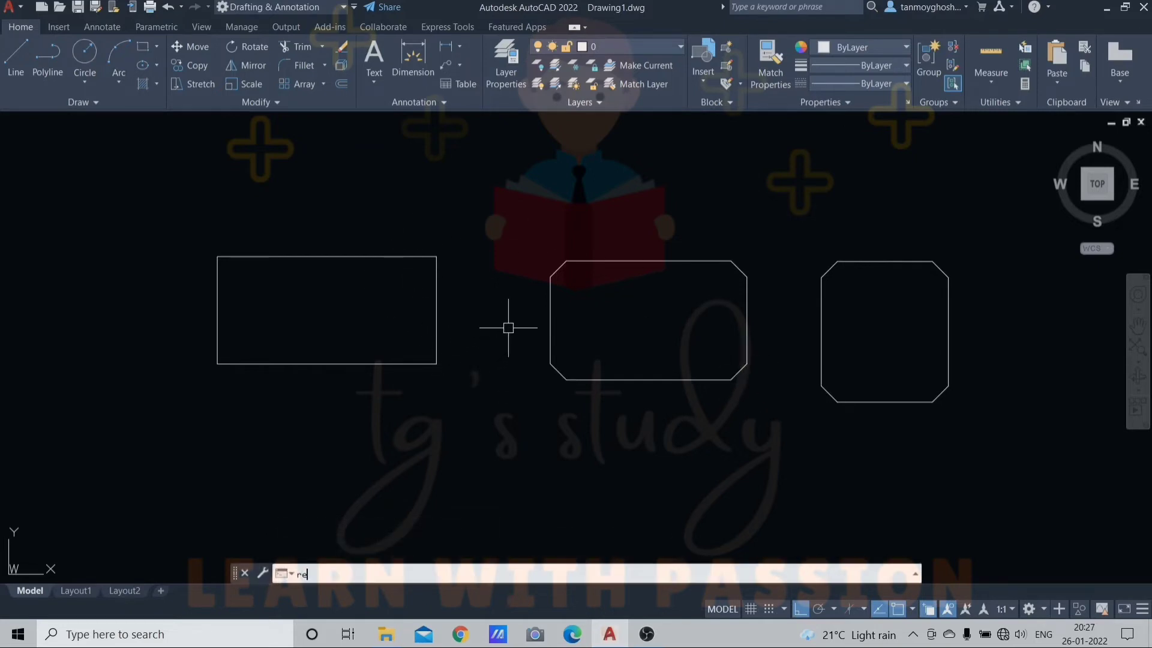
type("c")
key("Return")
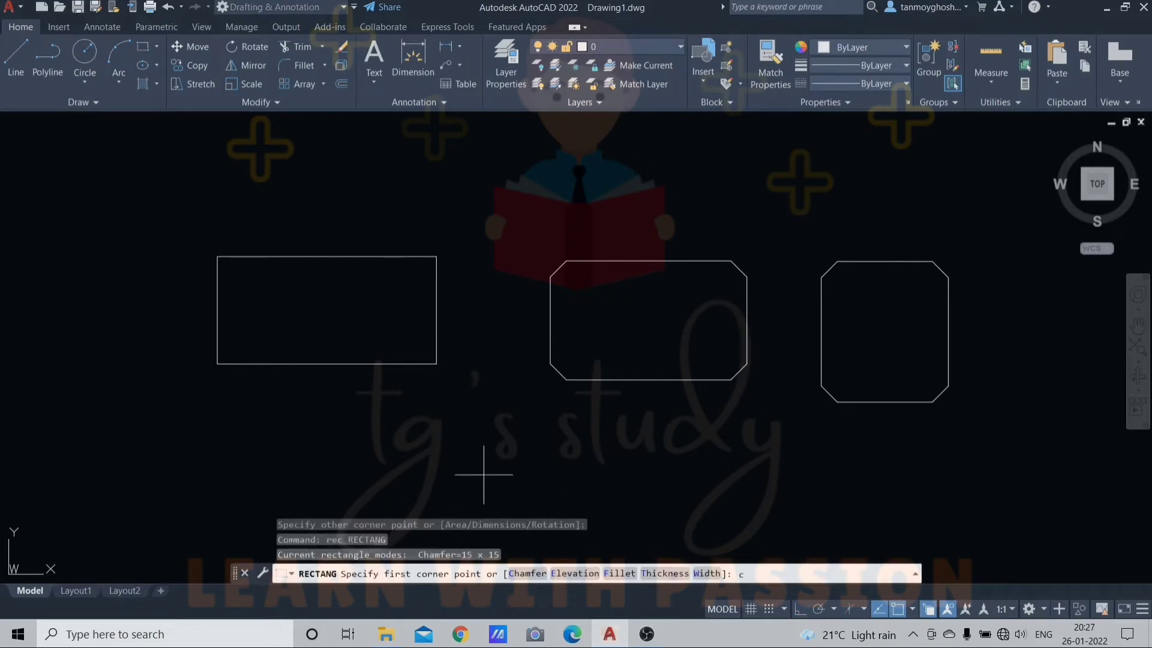
key("Return")
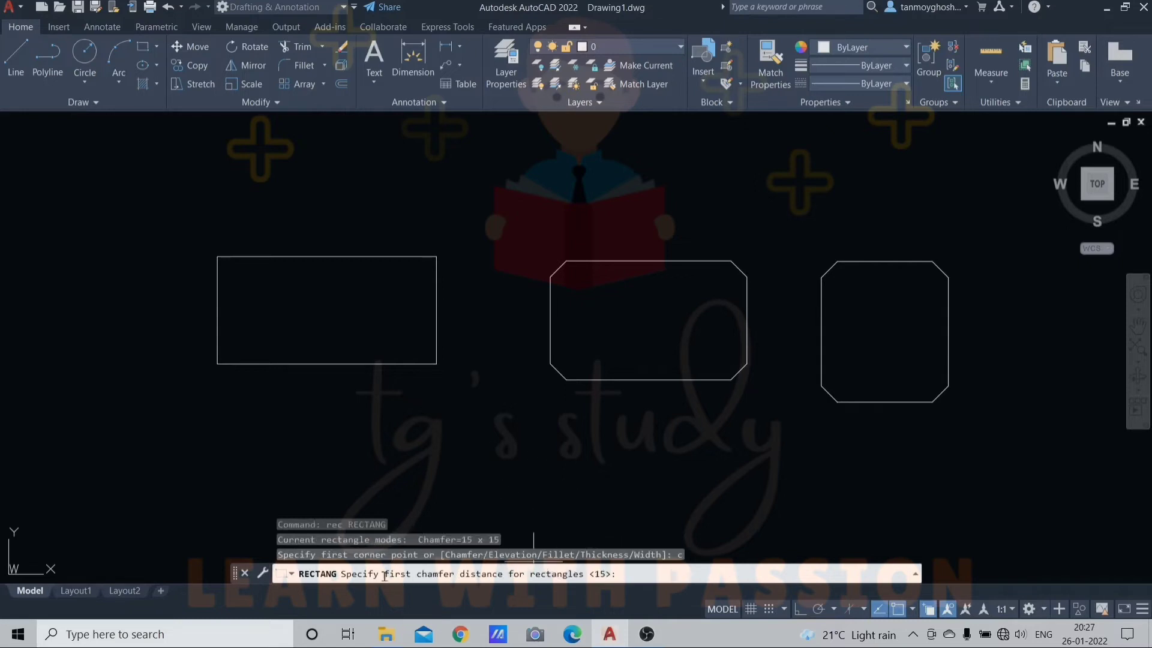
type("0")
key("Return")
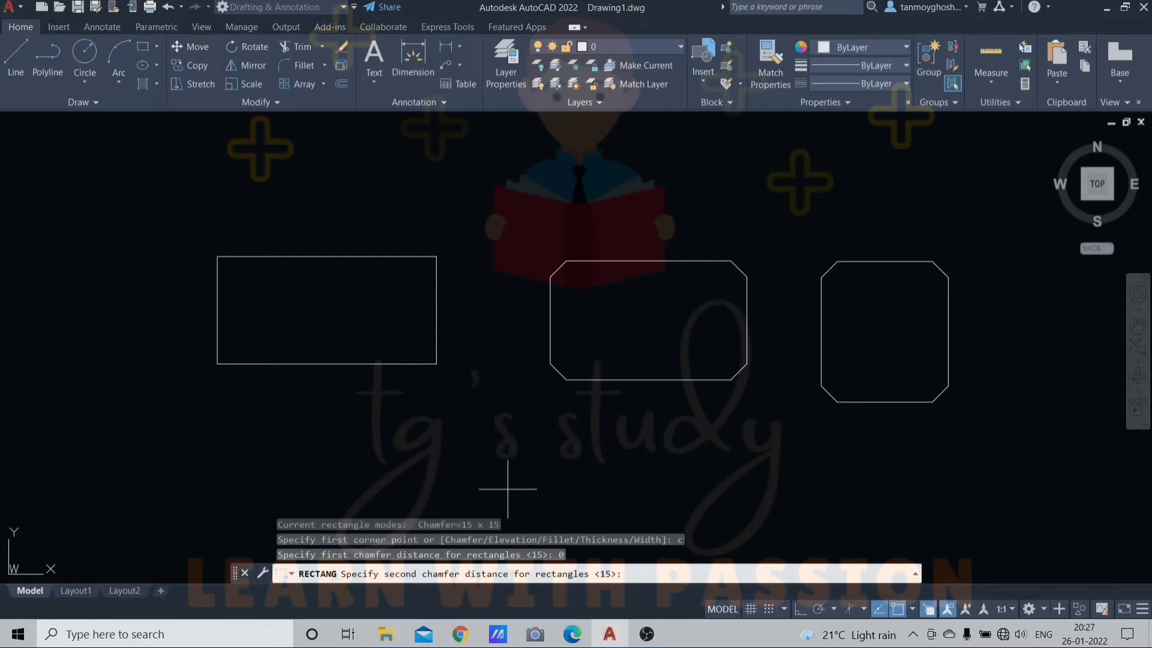
key("Return")
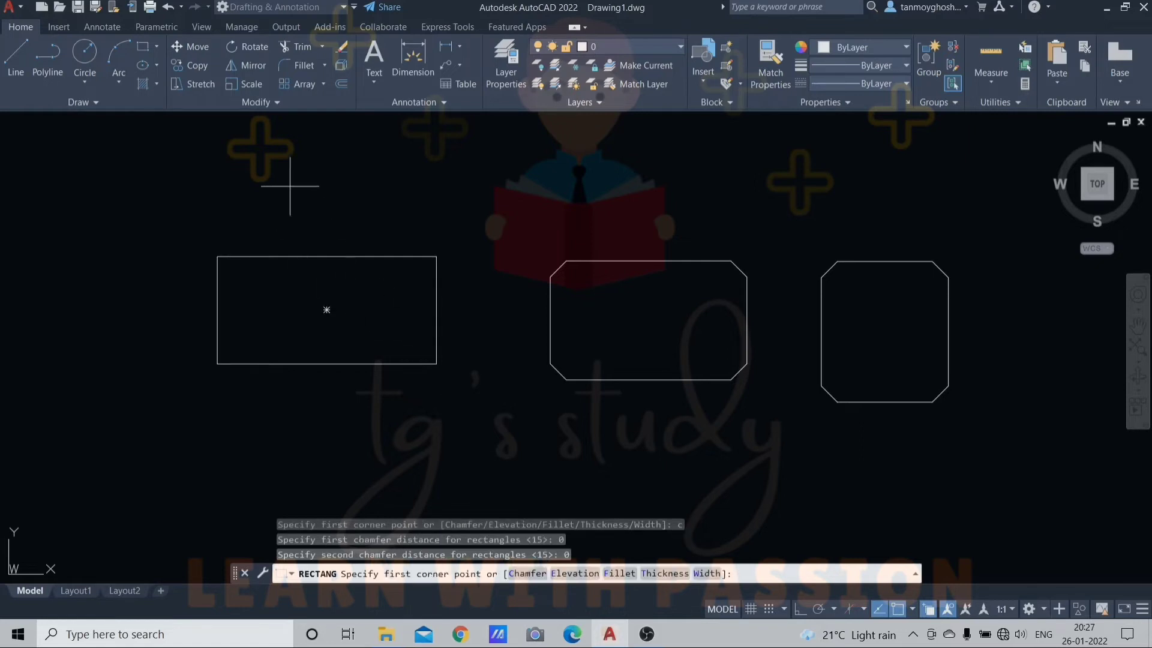
Draw two sharp-cornered rectangles freehand, one above the plain rectangle and one overlapping its lower part.
left_click(286, 180)
left_click(433, 239)
key("Return")
left_click(292, 305)
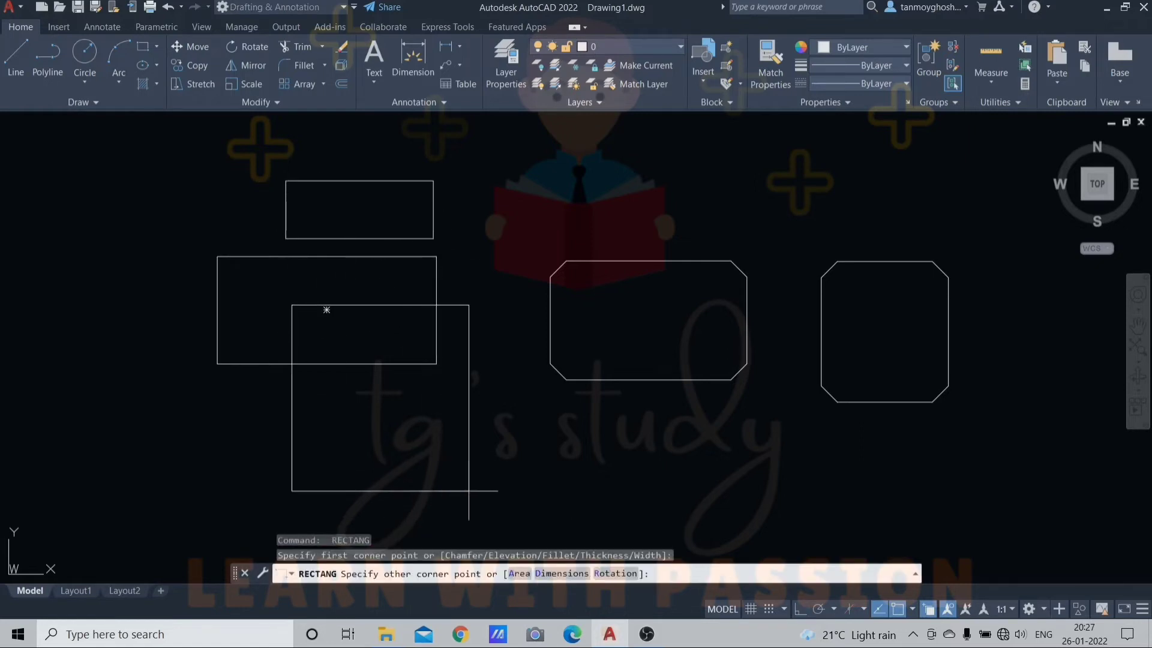
left_click(493, 462)
key("Escape")
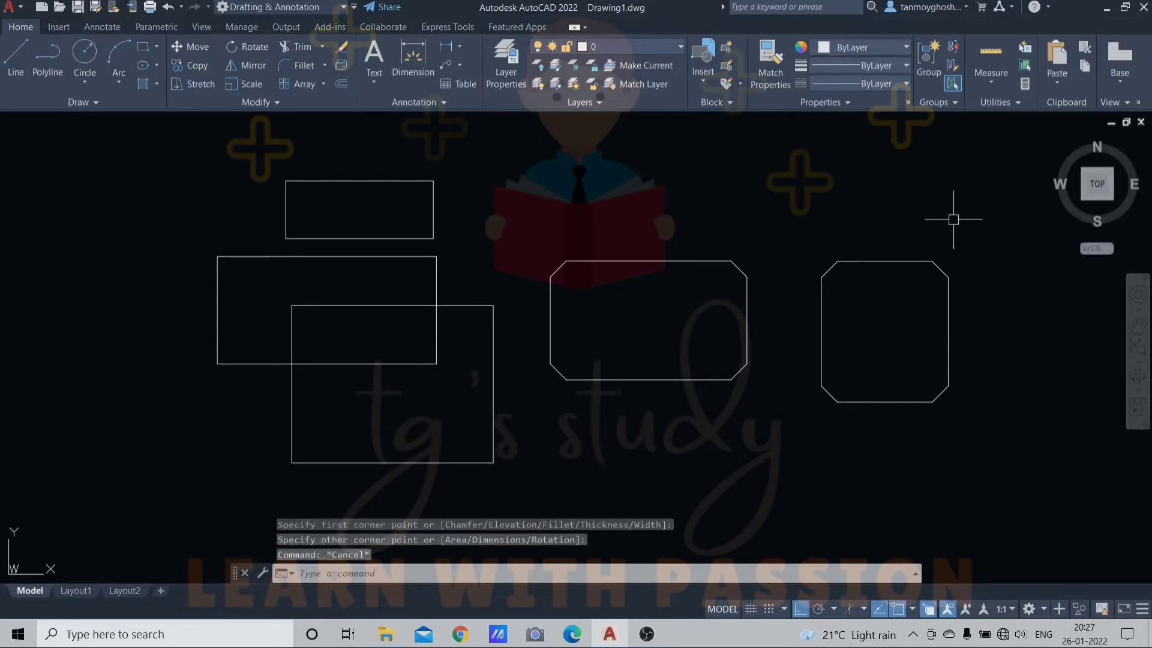
Select all the rectangles in the drawing and erase them.
left_click(982, 186)
left_click(128, 496)
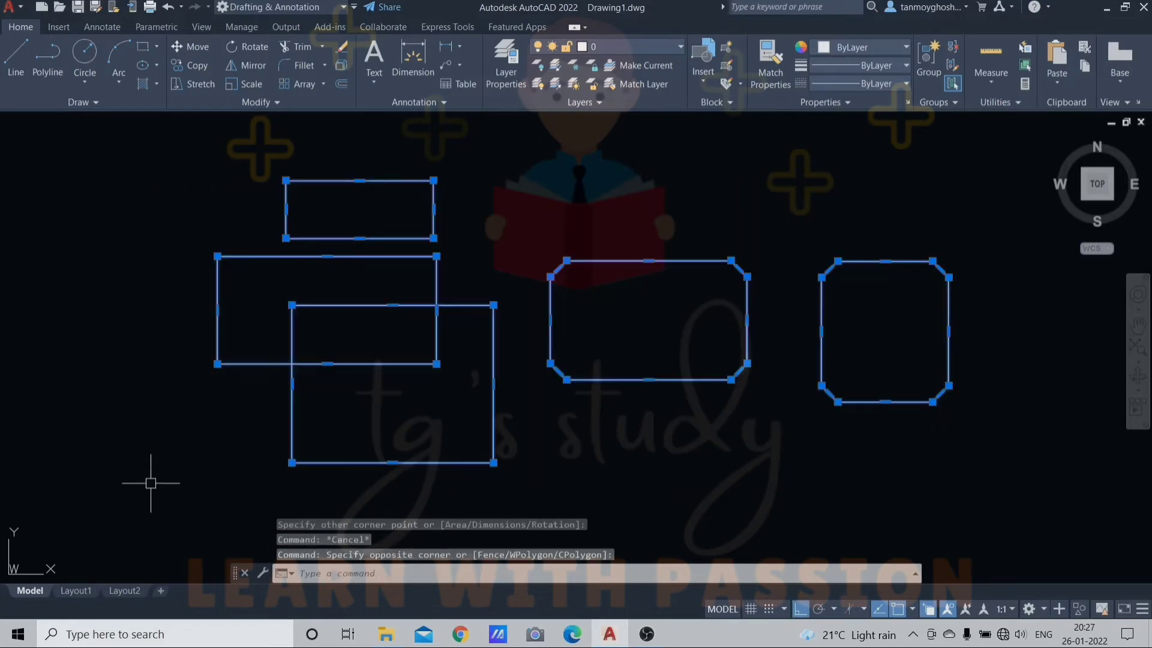
key("Delete")
Draw a plain horizontal rectangle freehand by two opposite corners in the emptied drawing area.
type("rec")
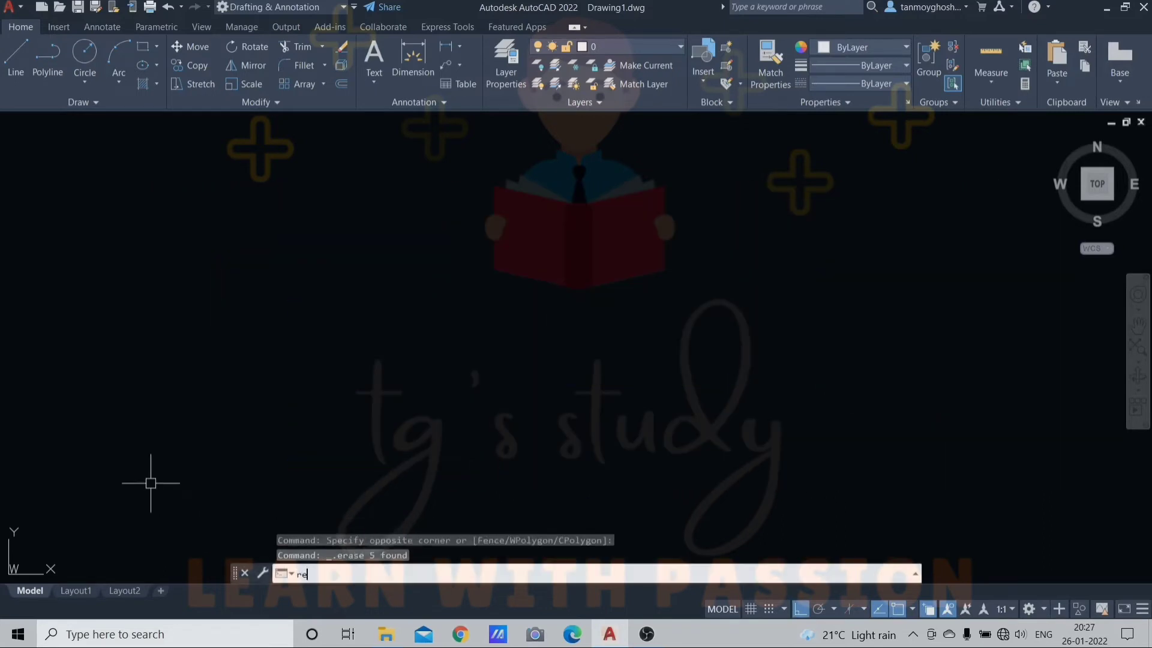
key("Return")
left_click(240, 268)
left_click(459, 364)
key("F8")
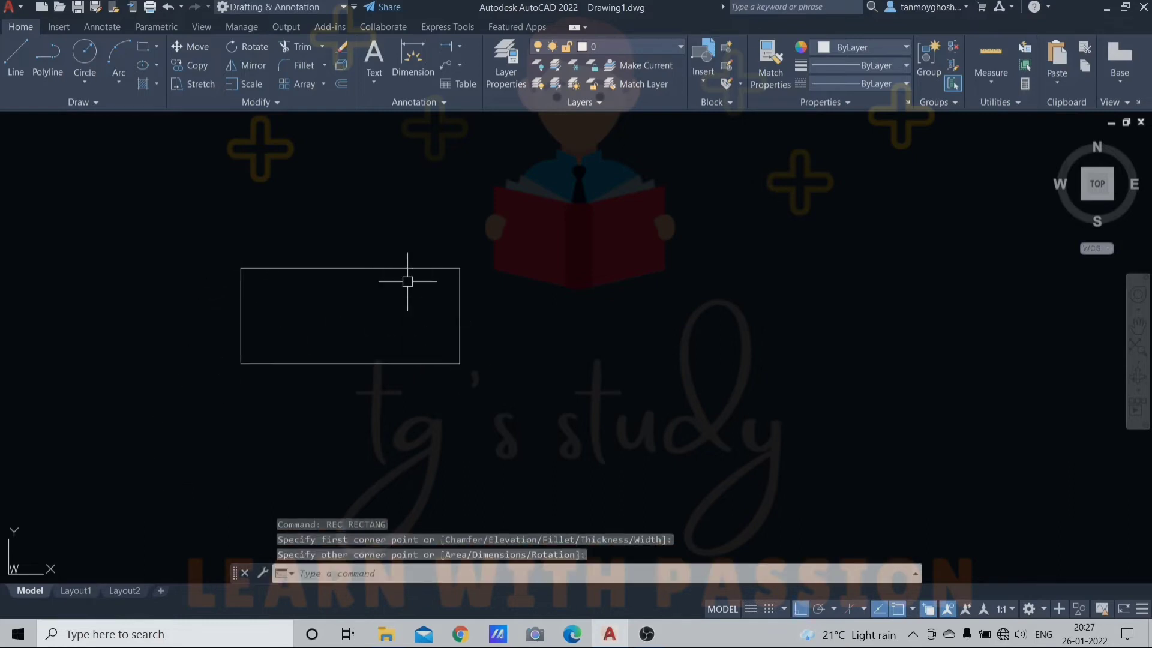
key("Escape")
key("Escape")
key("Escape")
Start a new rectangle with the Fillet option and set the fillet radius to 10.
type("rec")
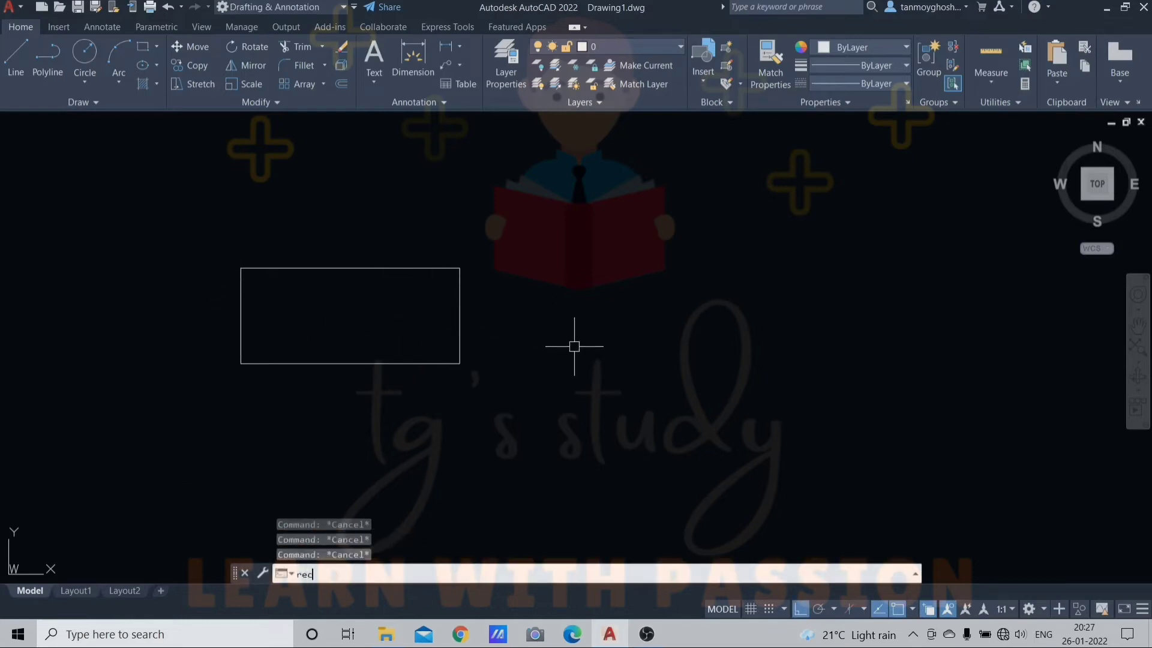
key("Return")
key("F8")
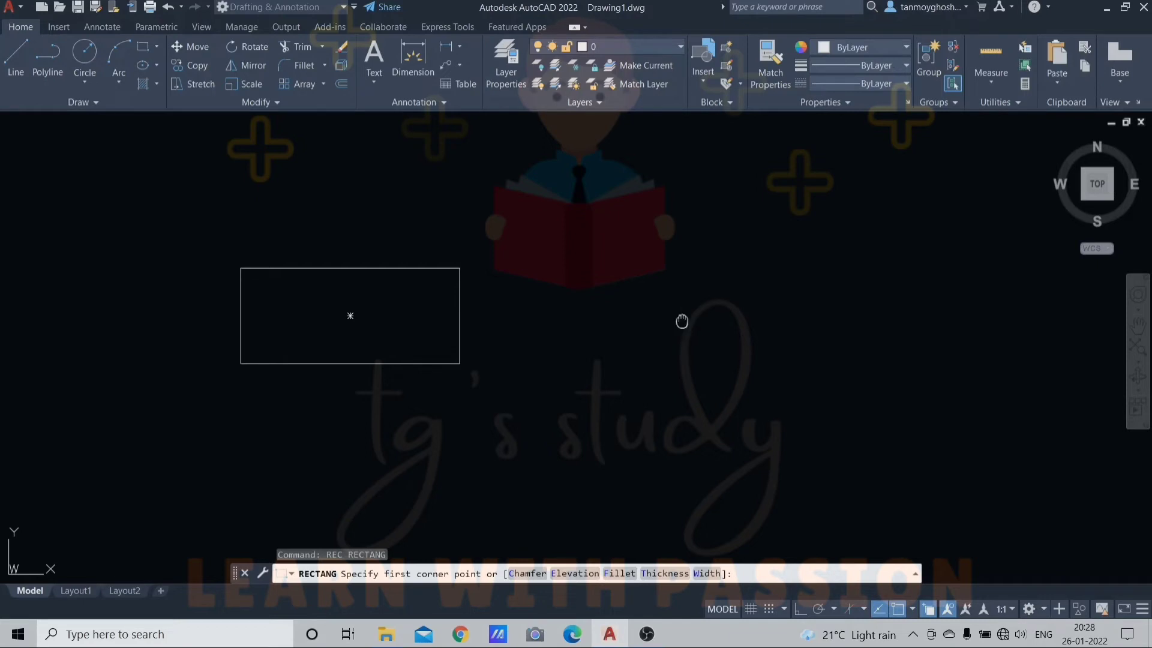
middle_click_drag(681, 321, 632, 317)
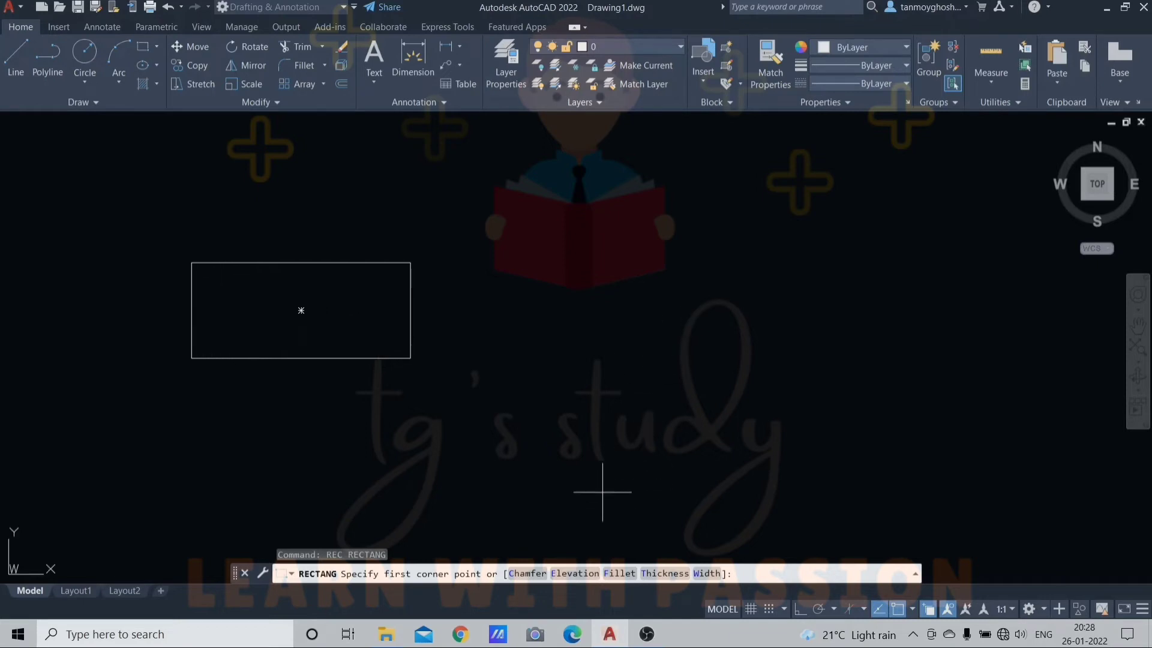
key("Return")
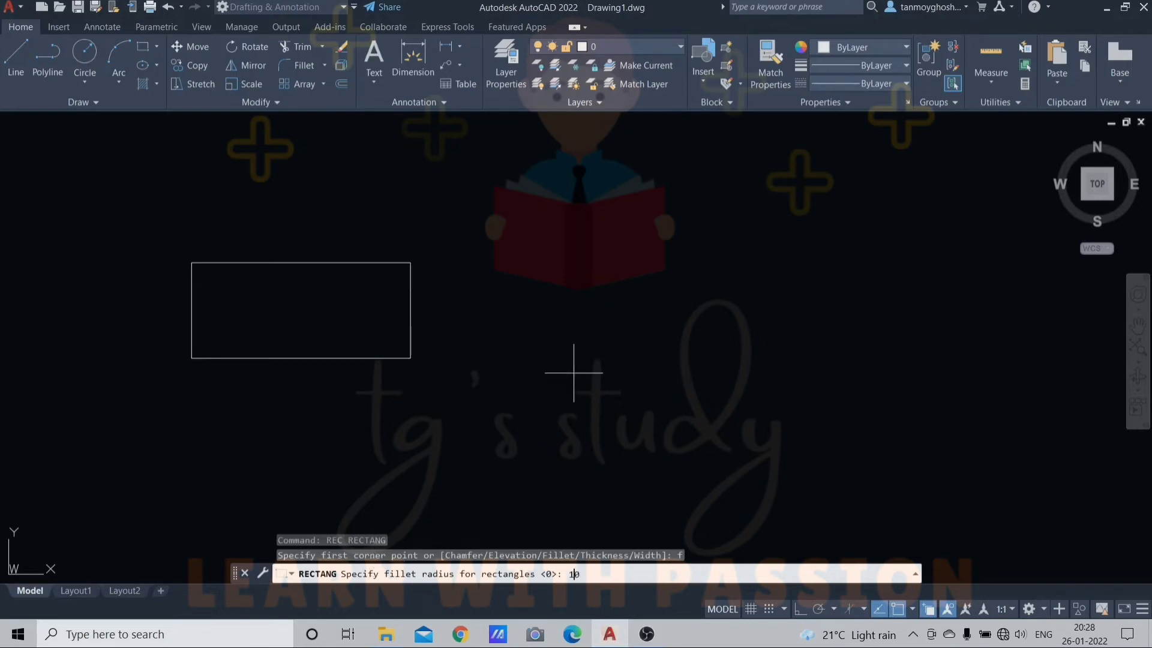
key("Return")
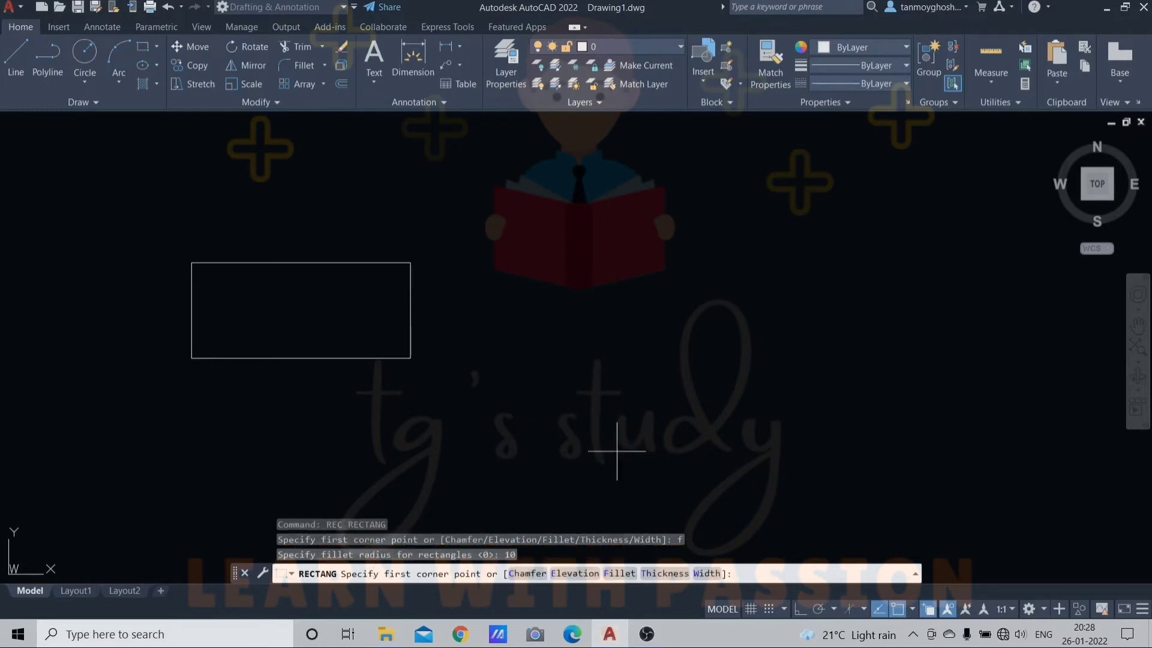
Place the filleted rectangle freehand by two opposite corners to the right of the plain one.
left_click(544, 276)
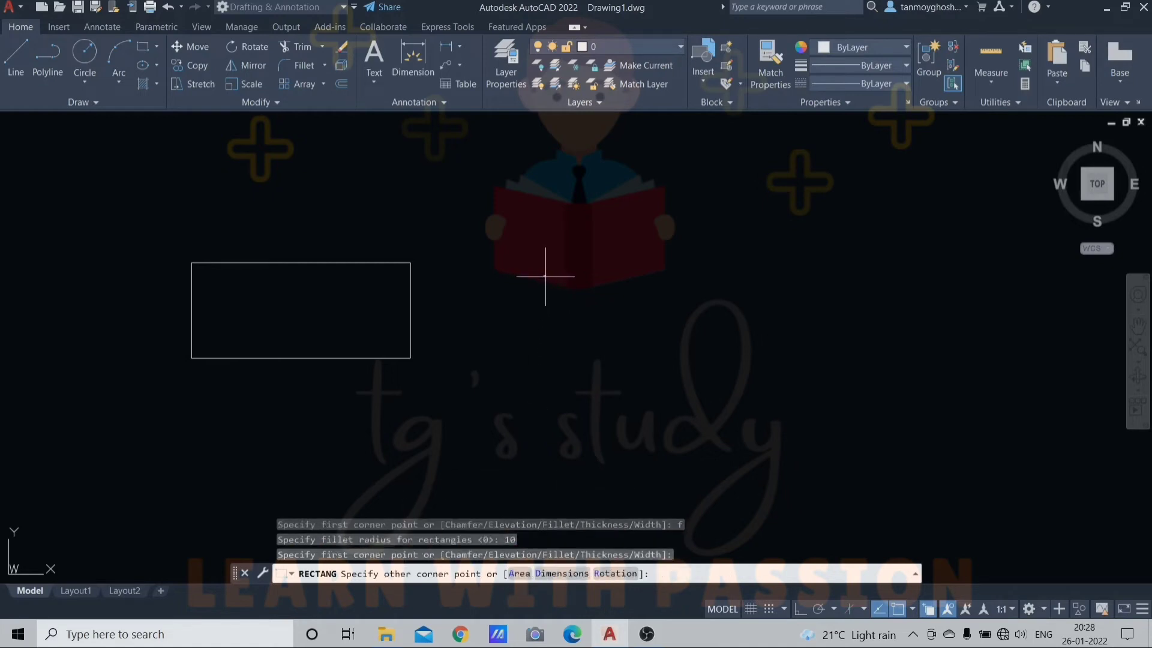
left_click(690, 355)
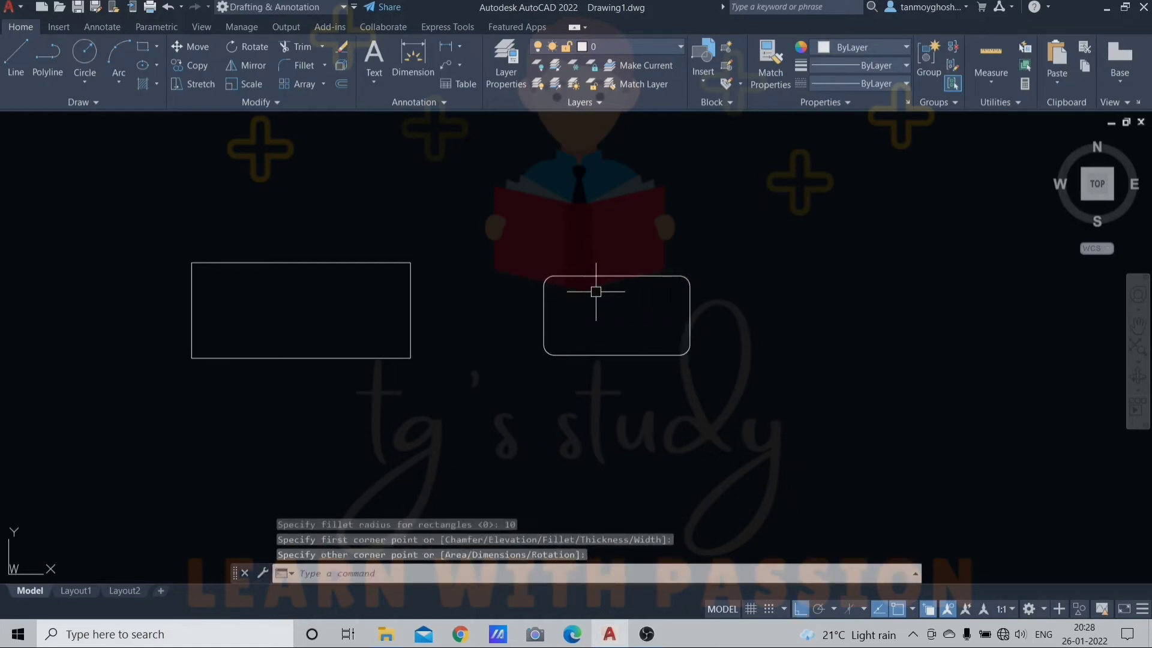
middle_click_drag(589, 294, 536, 282)
key("Escape")
key("Escape")
key("Escape")
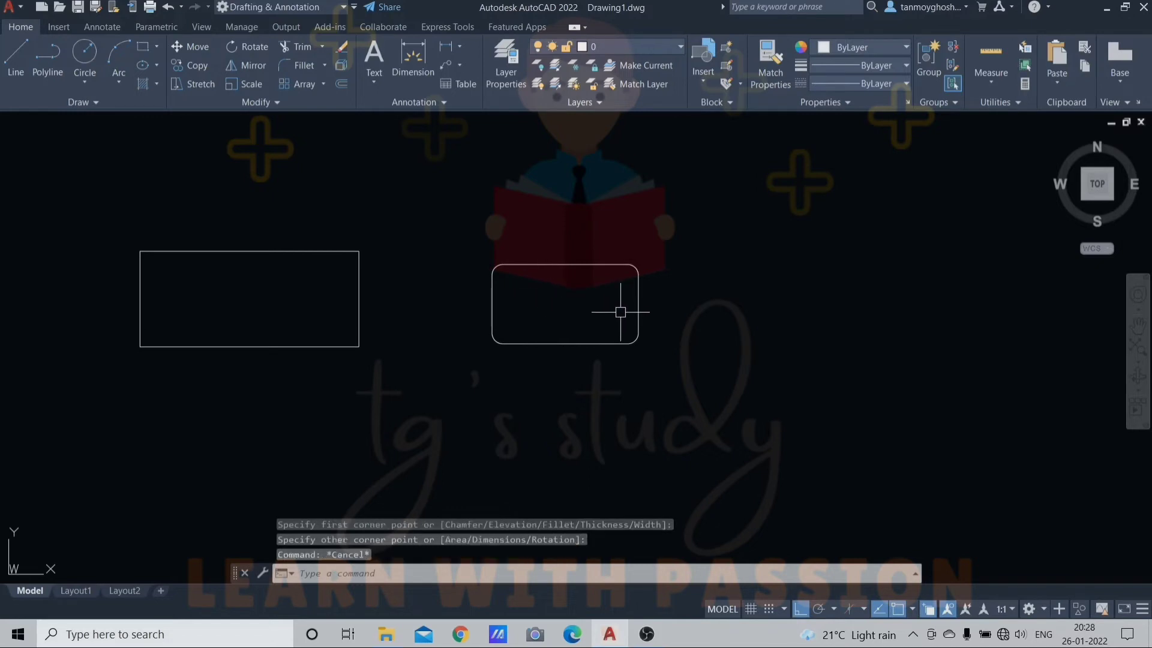
Draw a second filleted rectangle to the right of the first, using Dimensions with length 100 and width 50.
type("rec")
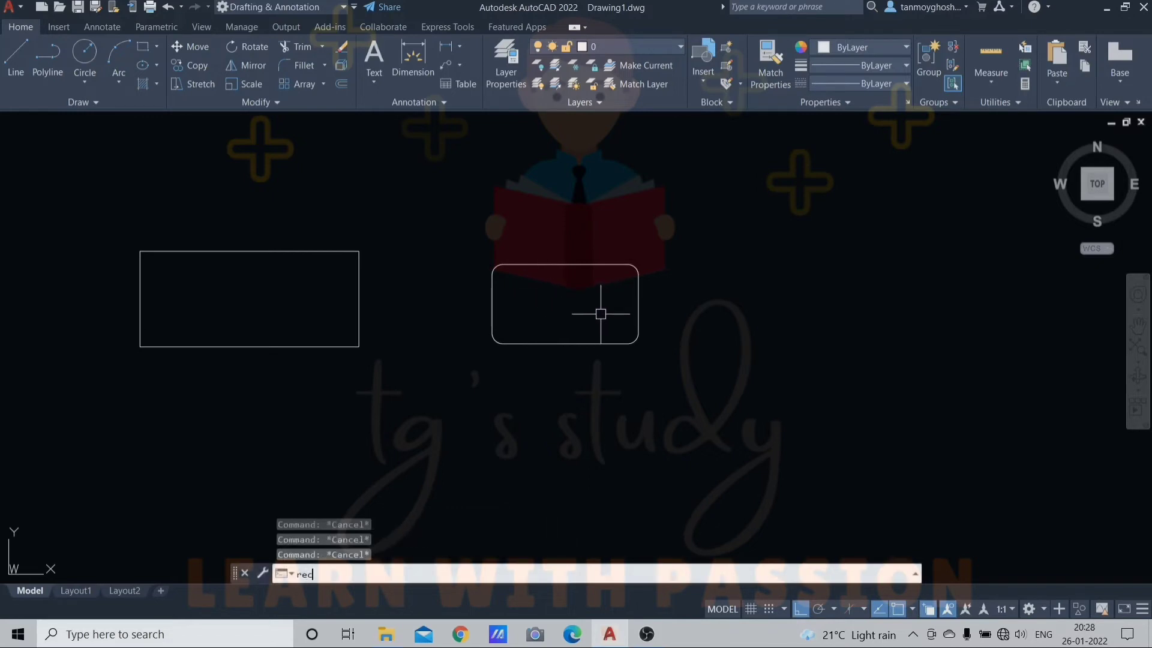
key("Return")
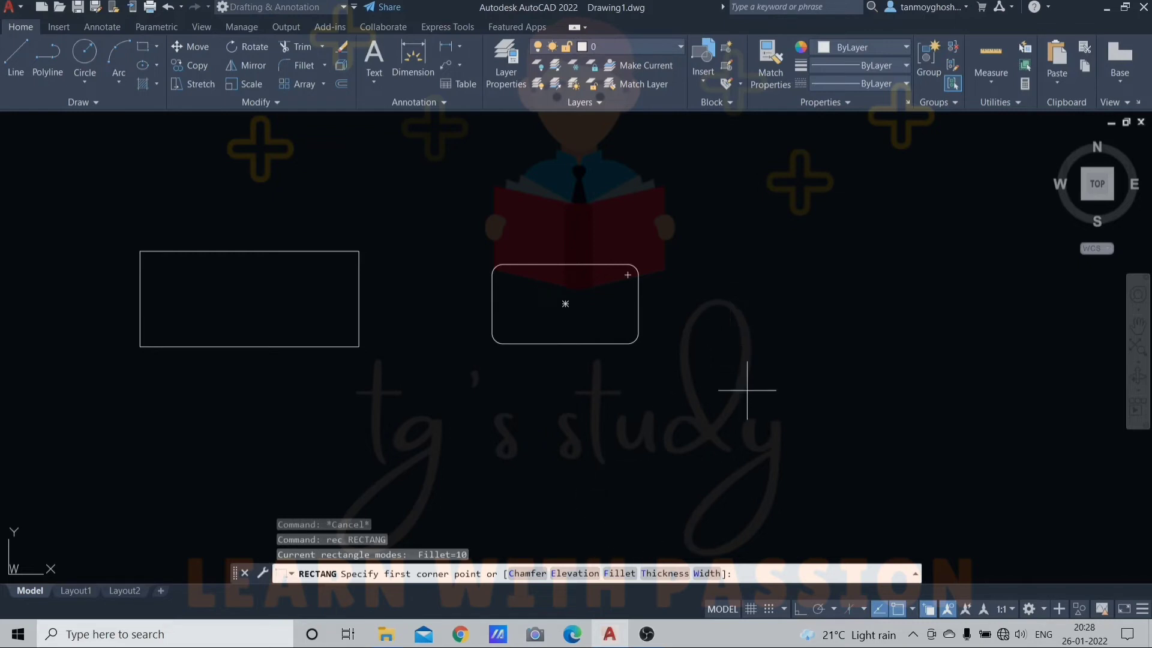
left_click(718, 270)
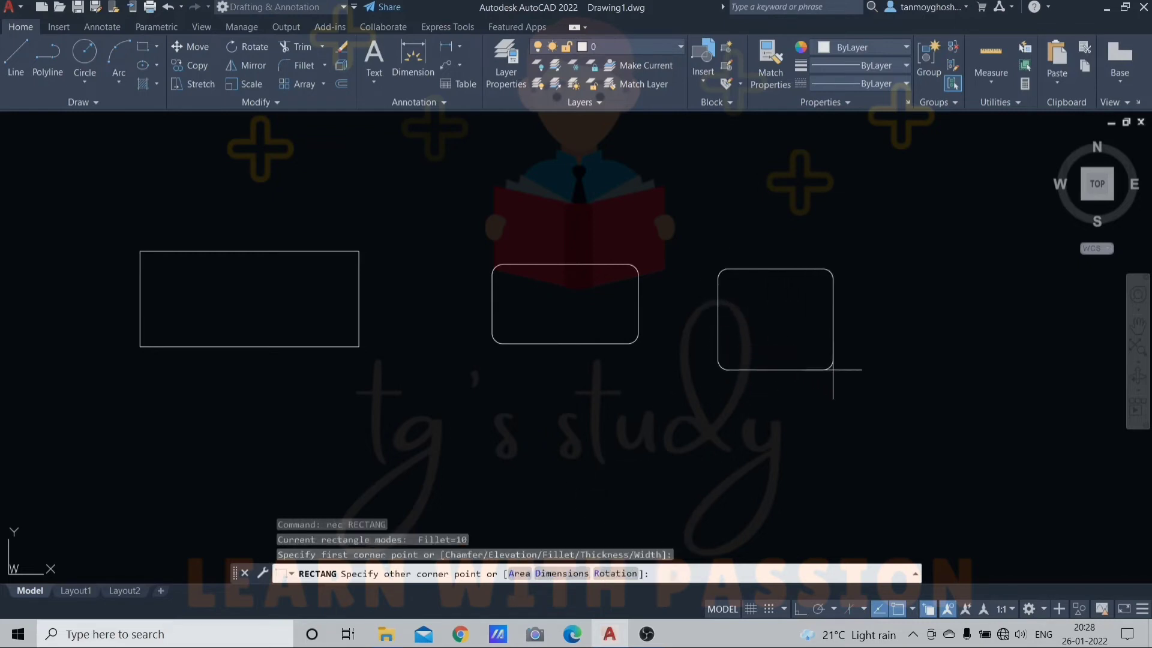
key("Return")
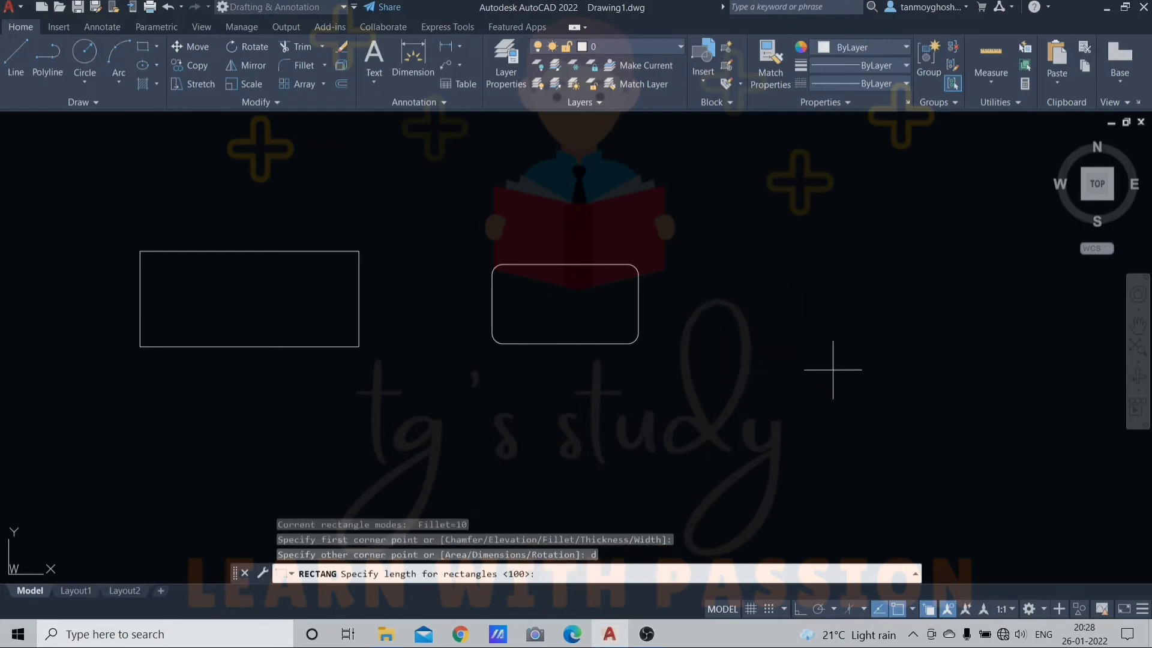
key("Return")
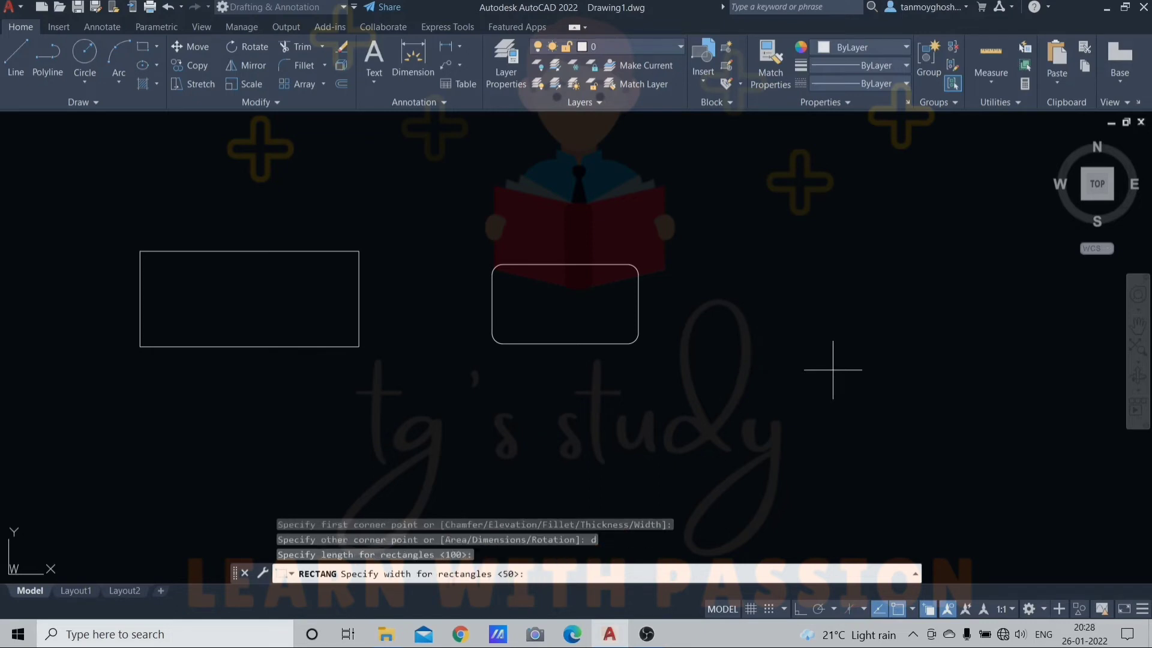
key("Return")
left_click(833, 369)
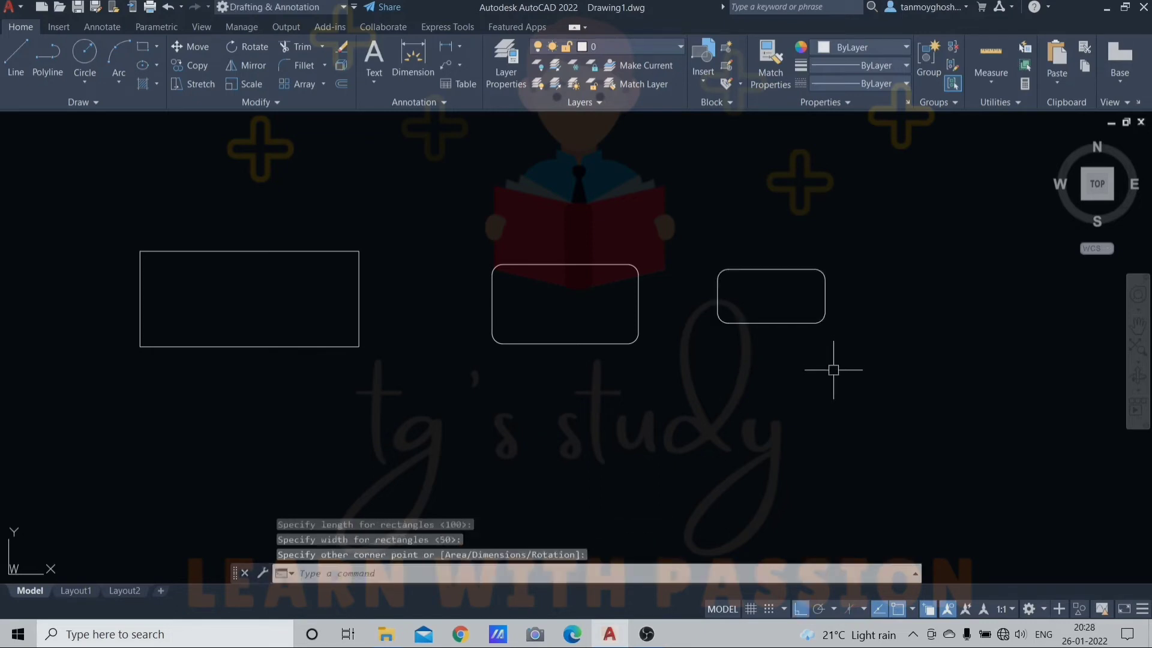
Add radius dimensions to the upper-right and lower-left corner fillets of the new filleted rectangle.
scroll(773, 286, "up", 2)
middle_click_drag(769, 285, 664, 294)
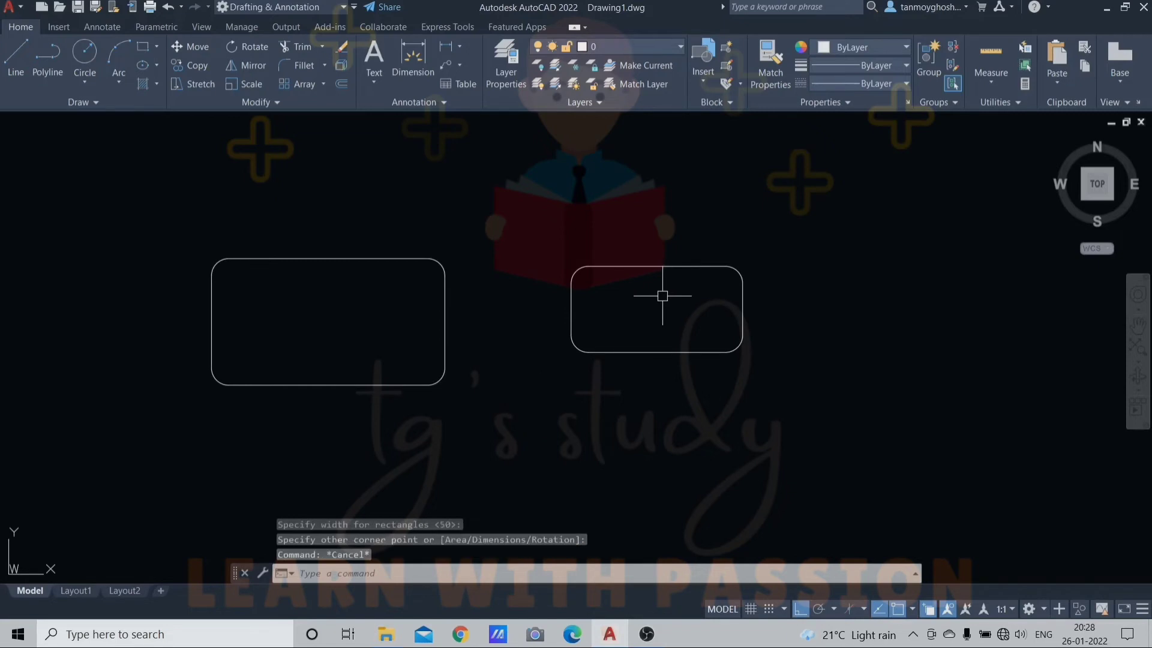
type("DRA")
key("Return")
scroll(743, 284, "up", 2)
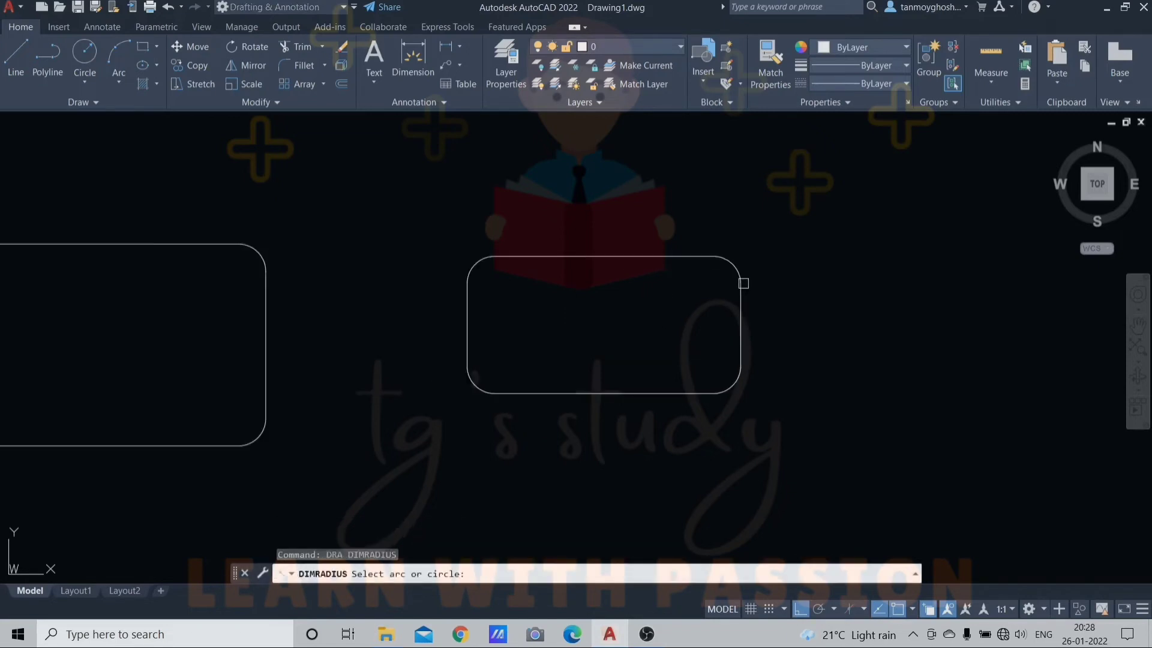
left_click(728, 265)
left_click(757, 233)
key("Return")
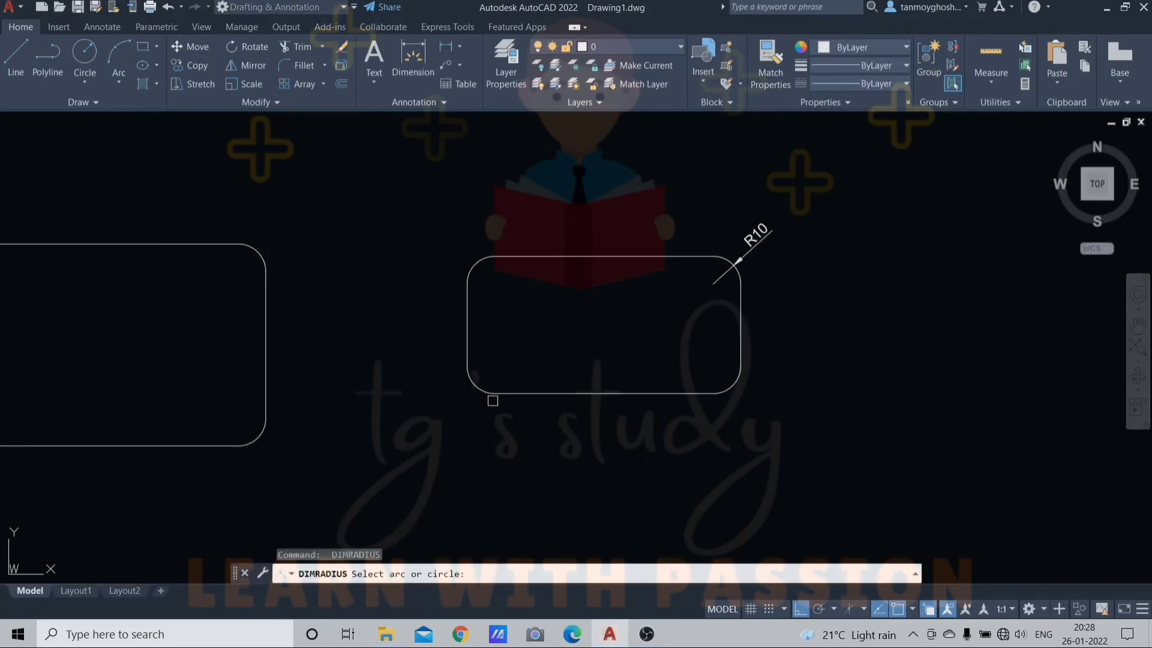
left_click(476, 388)
left_click(438, 411)
key("Escape")
key("Escape")
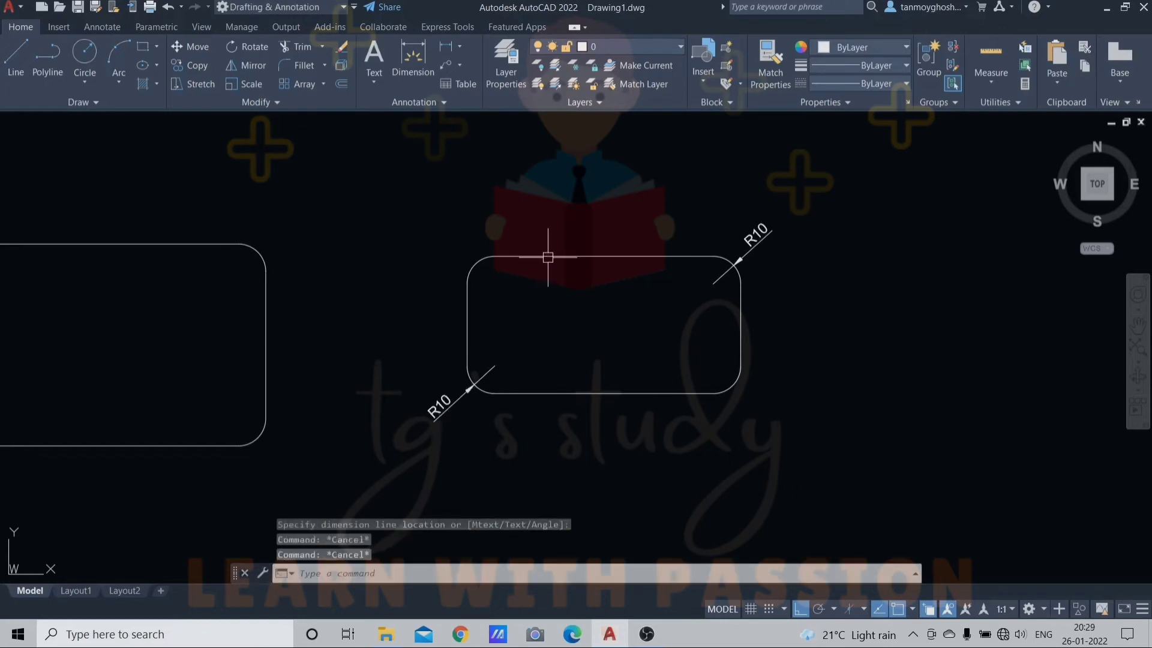
Add linear dimensions for the length and width inside the filleted rectangle with radius dimensions.
type("dli")
key("Return")
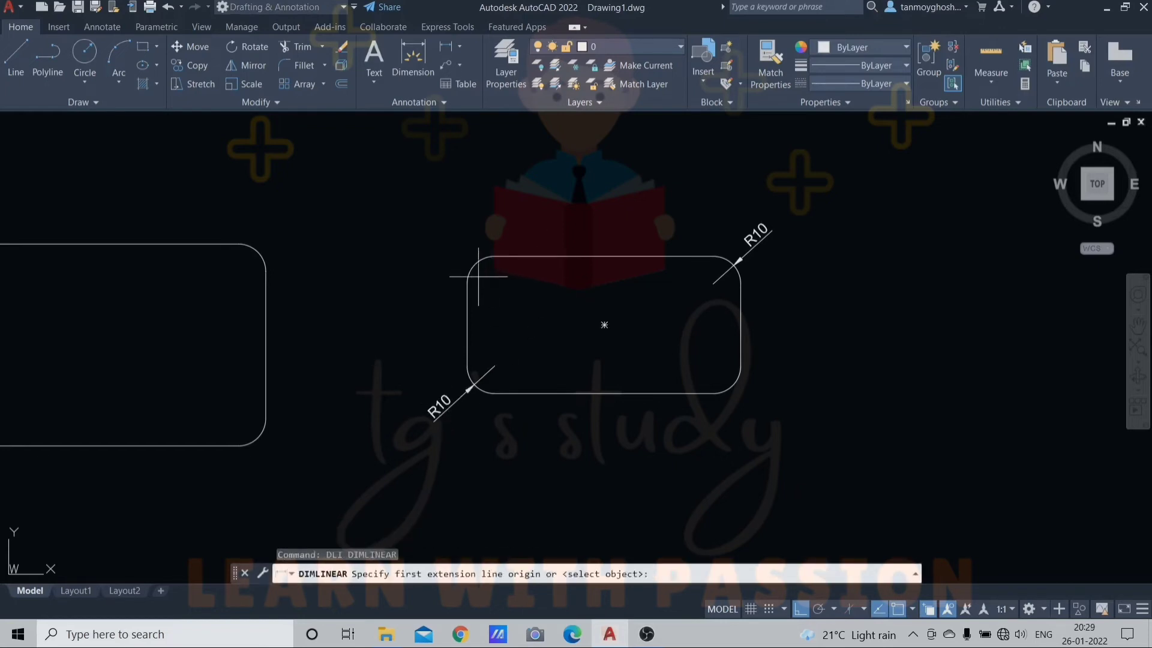
left_click(467, 307)
left_click(742, 307)
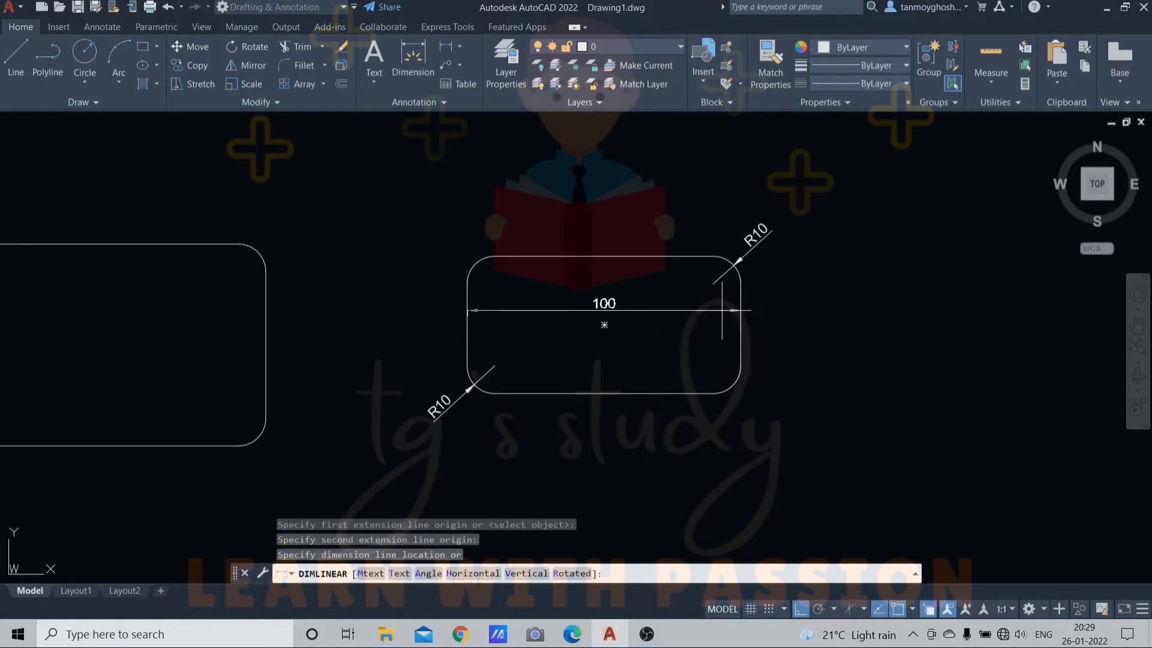
left_click(738, 311)
key("Return")
left_click(651, 393)
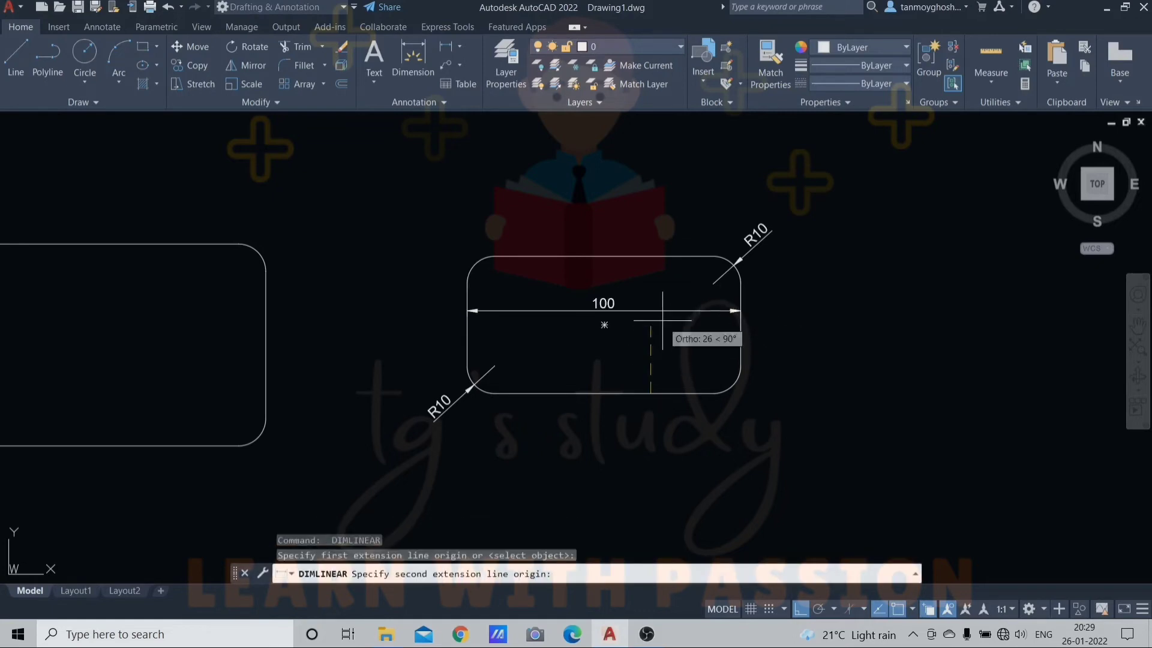
left_click(659, 258)
left_click(658, 269)
key("Escape")
key("Escape")
scroll(672, 276, "down", 3)
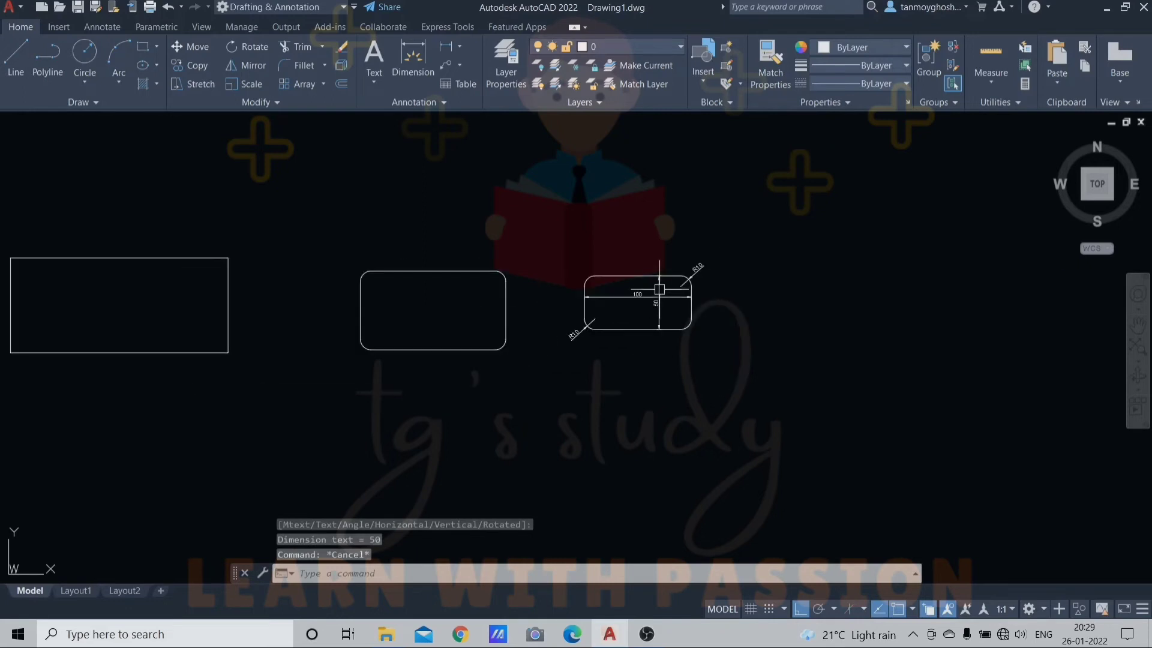
Draw another rectangle freehand with the current fillet setting, to the right of the dimensioned rectangle.
scroll(652, 302, "up", 2)
type("rec")
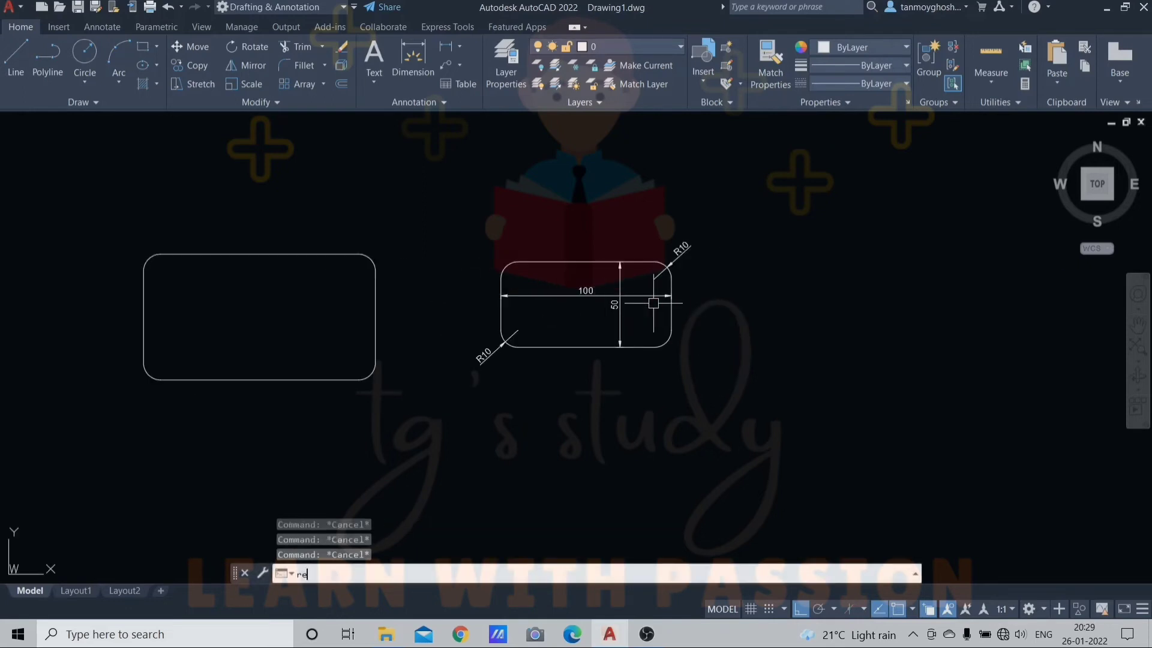
key("Return")
left_click(770, 315)
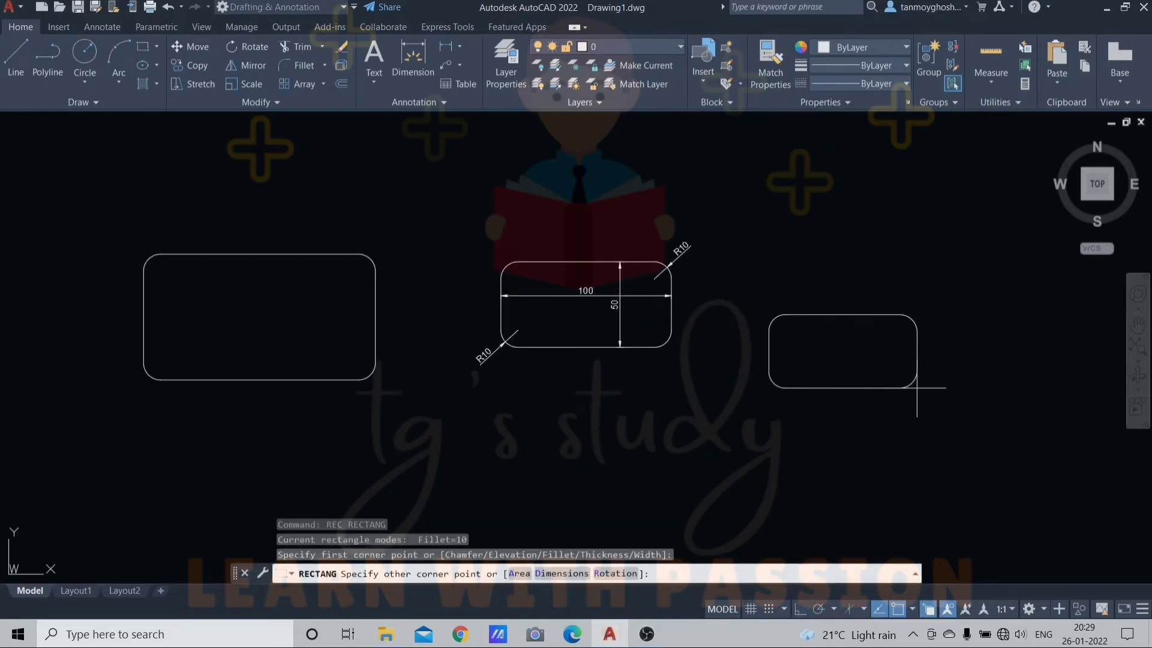
left_click(916, 388)
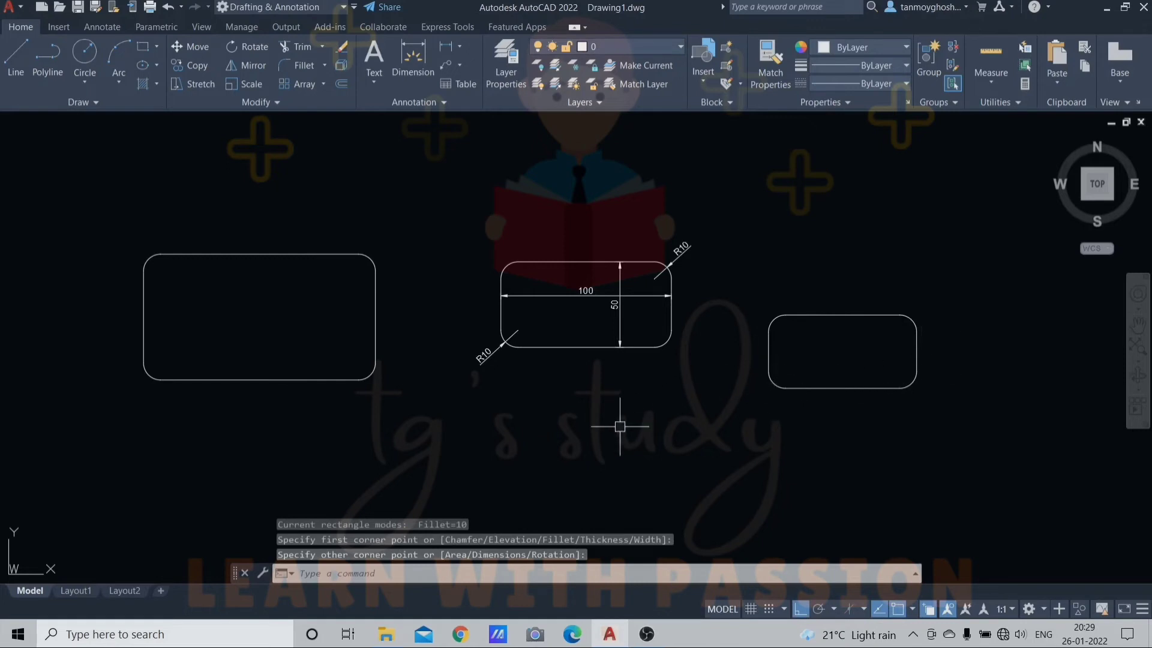
Reset the Rectangle command's fillet radius to 0 and draw a sharp-cornered rectangle freehand below the dimensioned one.
type("rec")
key("Return")
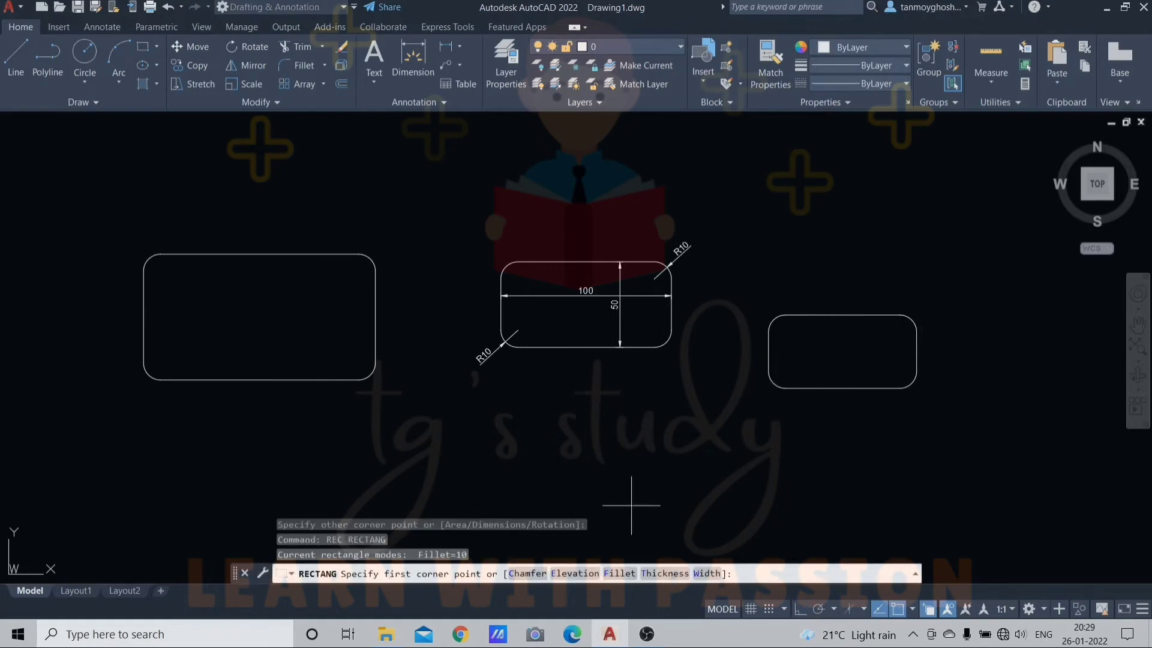
type("f")
key("Return")
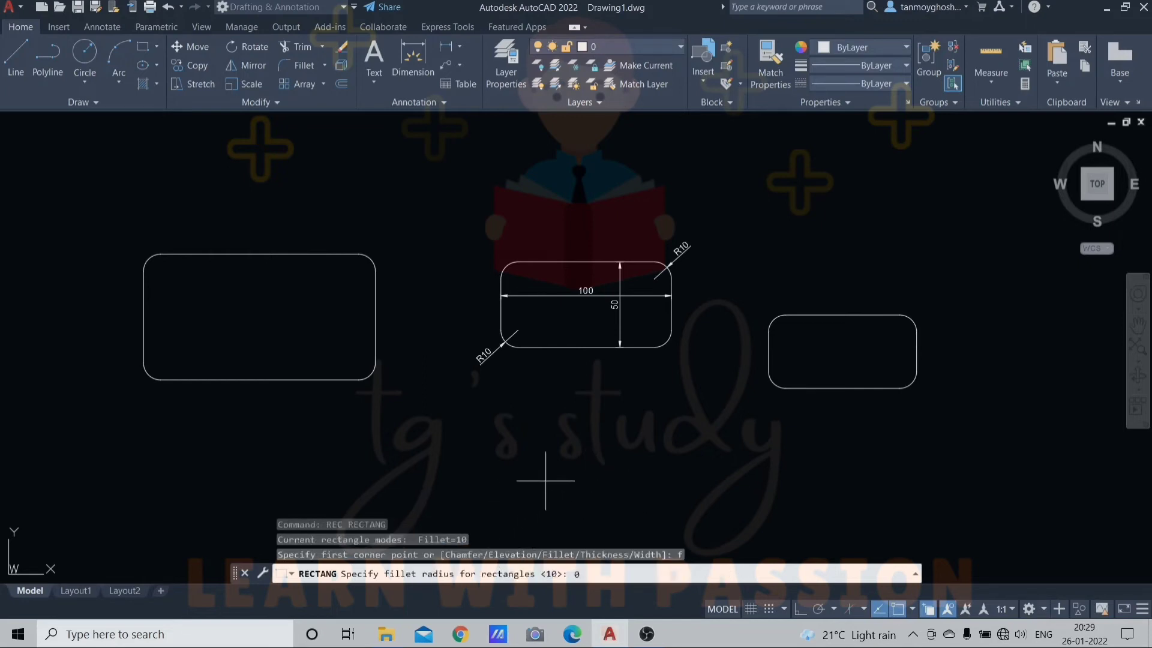
type("0")
key("Return")
left_click(547, 411)
left_click(726, 478)
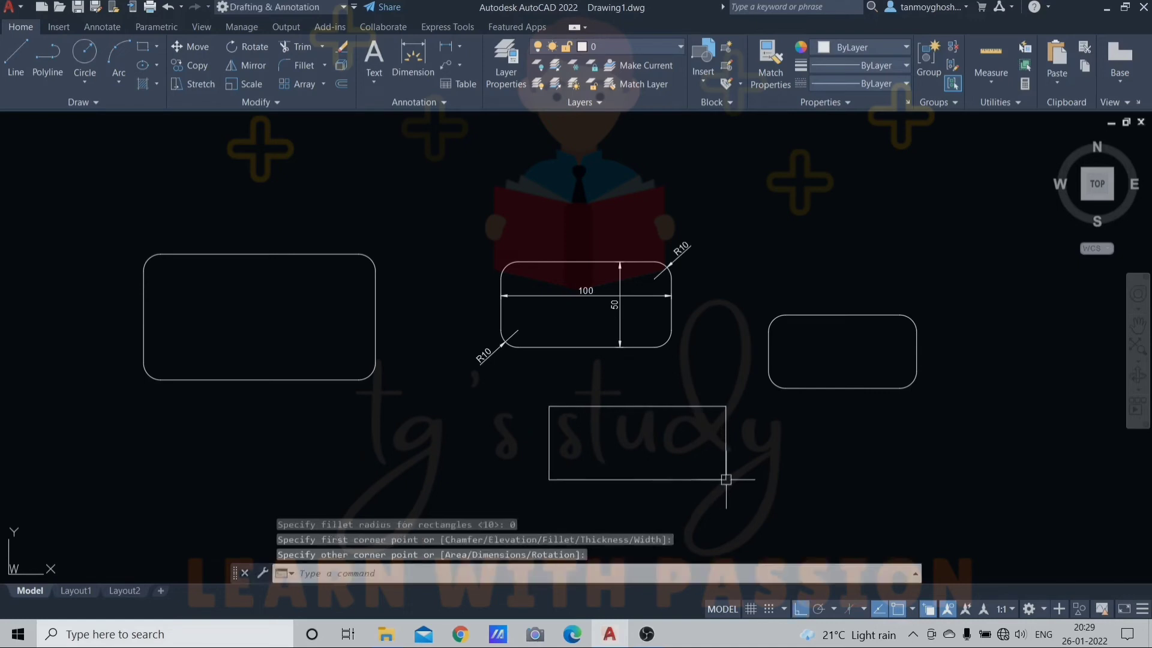
key("Escape")
middle_click_drag(666, 418, 660, 357)
key("Escape")
key("Escape")
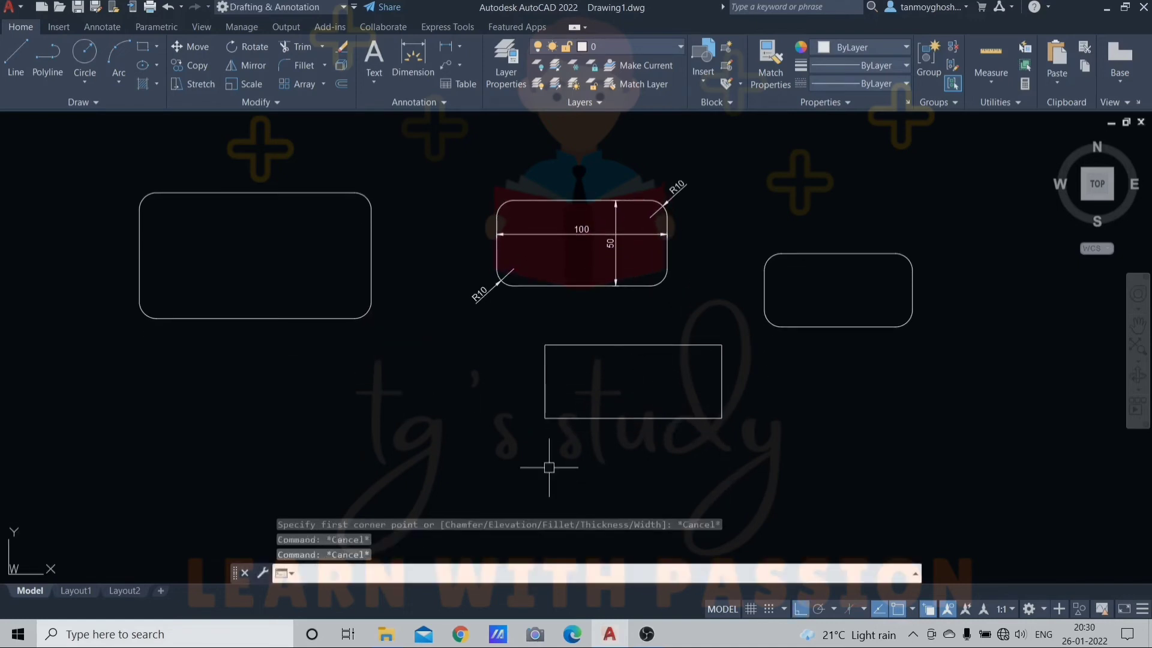
Set the rectangle line width to 10 with the Width option and draw a rectangle freehand below the large filleted one.
type("rec")
key("Return")
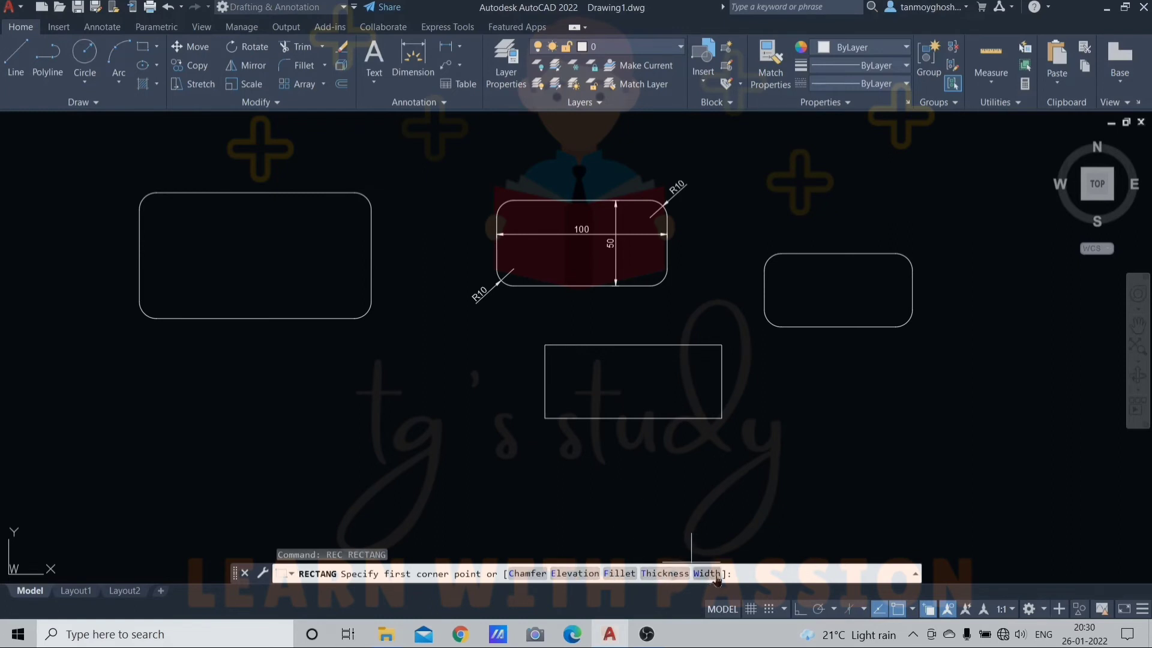
type("w")
key("Return")
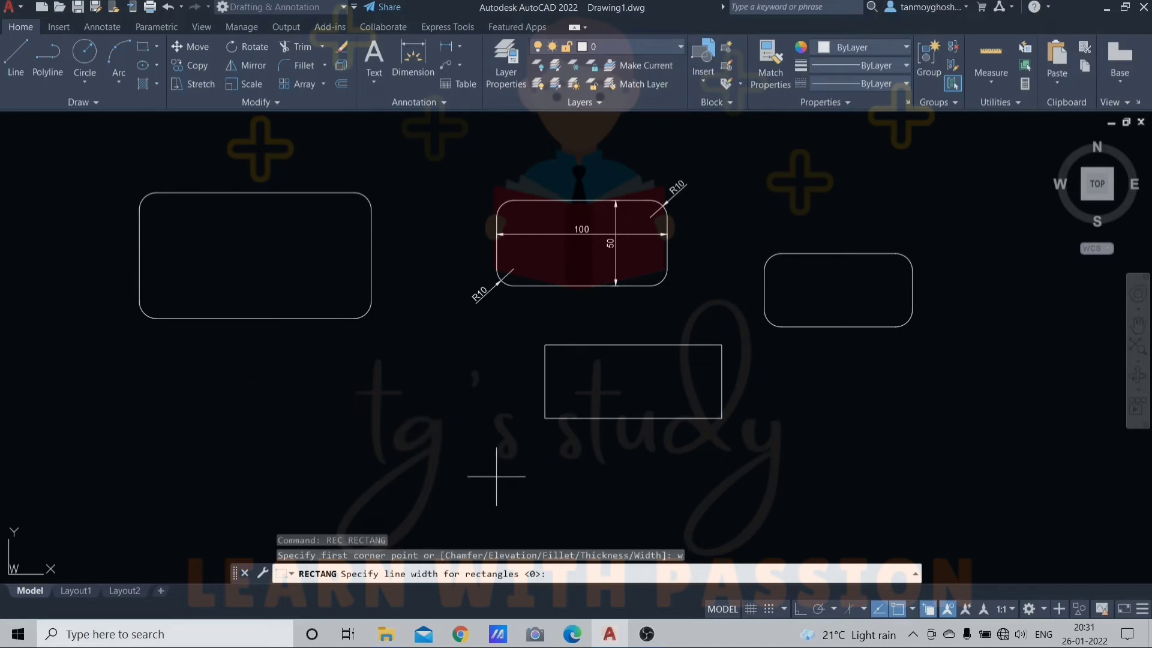
key("Return")
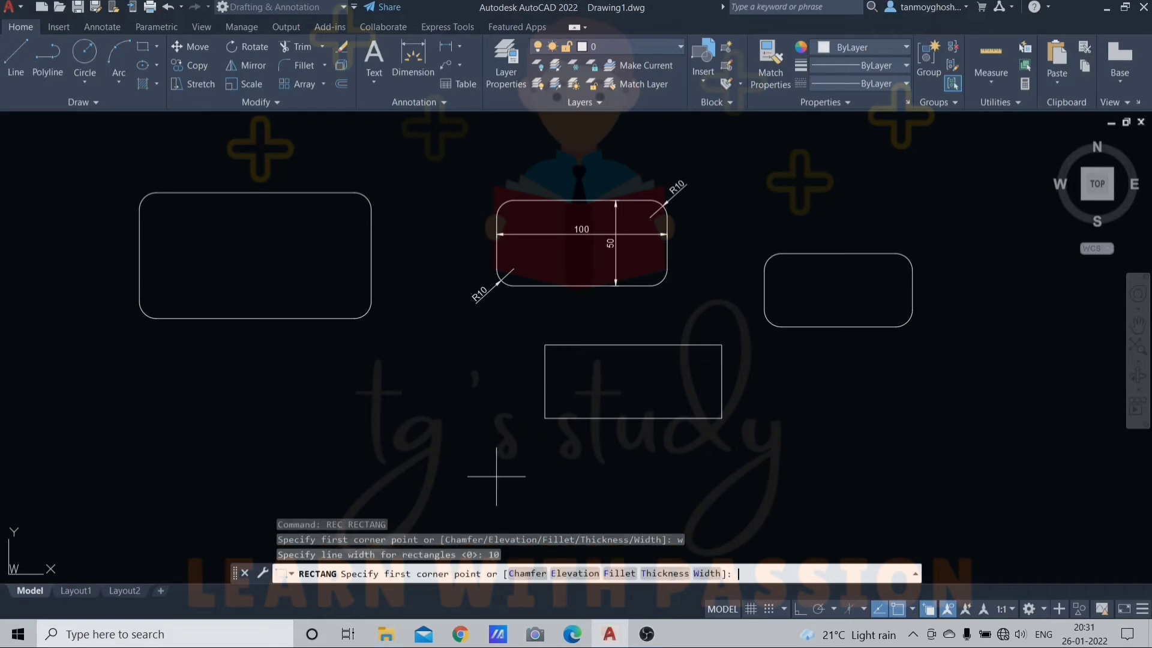
left_click(189, 371)
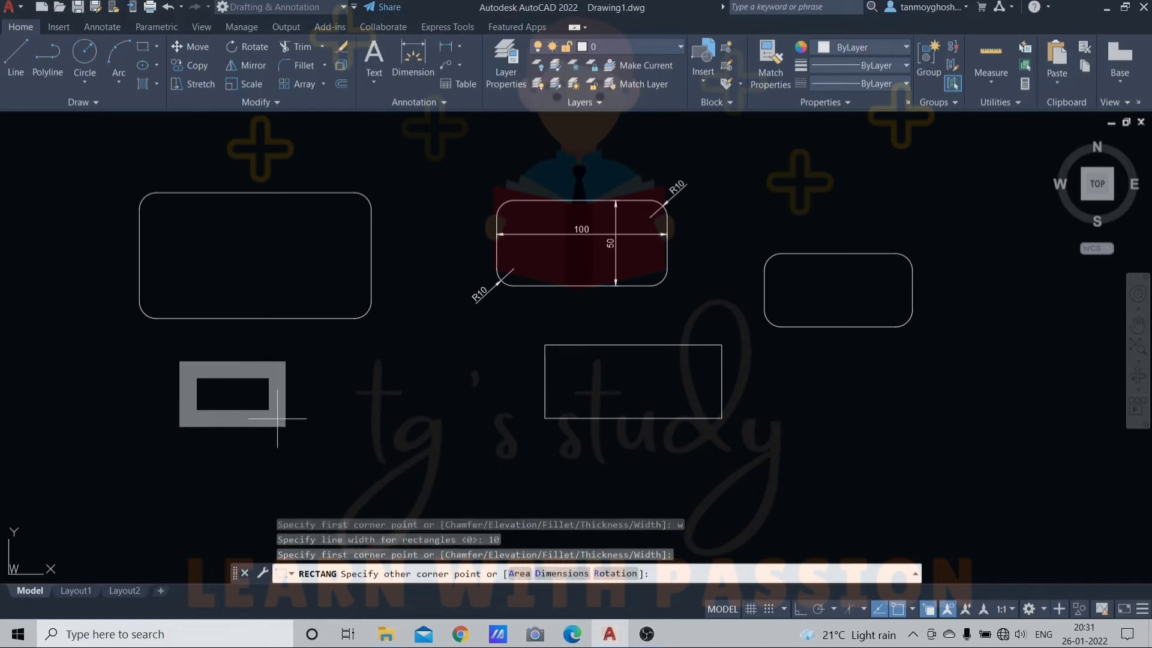
left_click(385, 459)
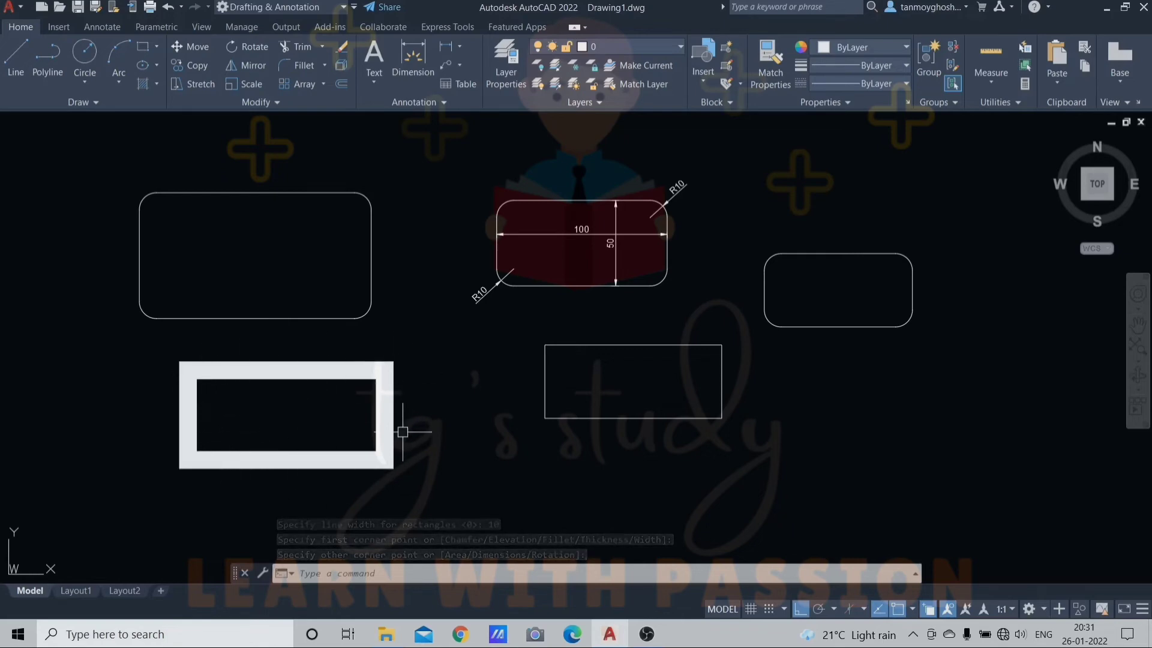
Draw a smaller rectangle freehand with the current line width, below the plain sharp-cornered rectangle.
type("rec")
key("Return")
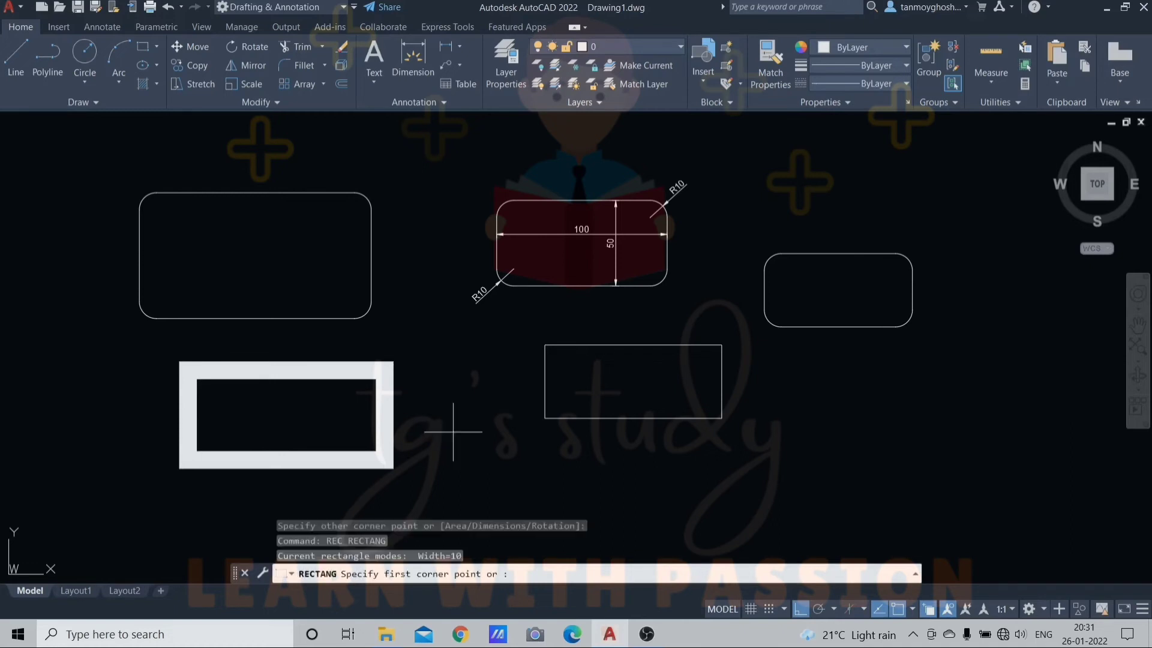
left_click(485, 440)
left_click(622, 497)
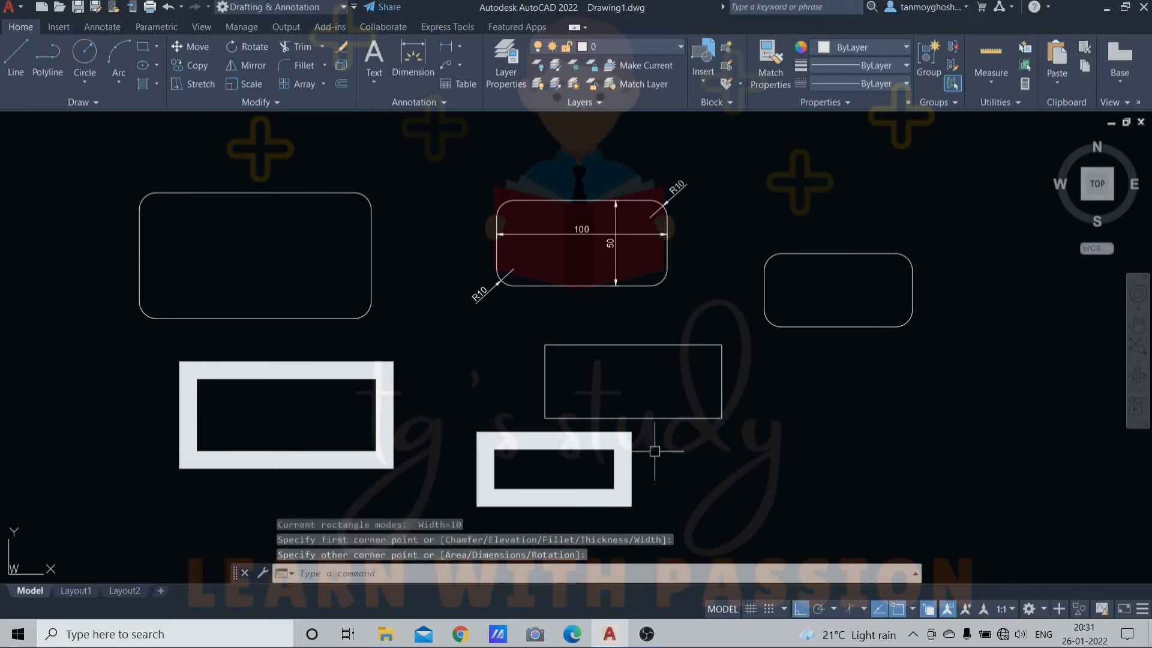
key("Escape")
key("Escape")
key("Escape")
Reset the rectangle line width to 0 and draw a thin rectangle freehand below the rightmost filleted one.
type("re")
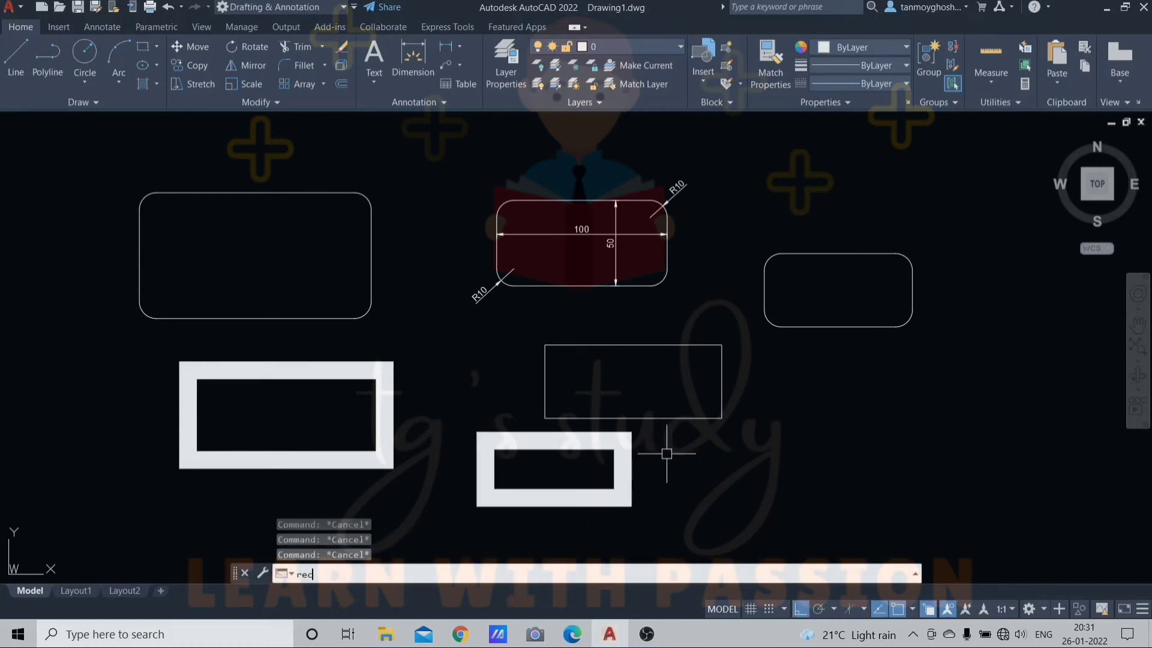
type("c")
key("Return")
key("Return")
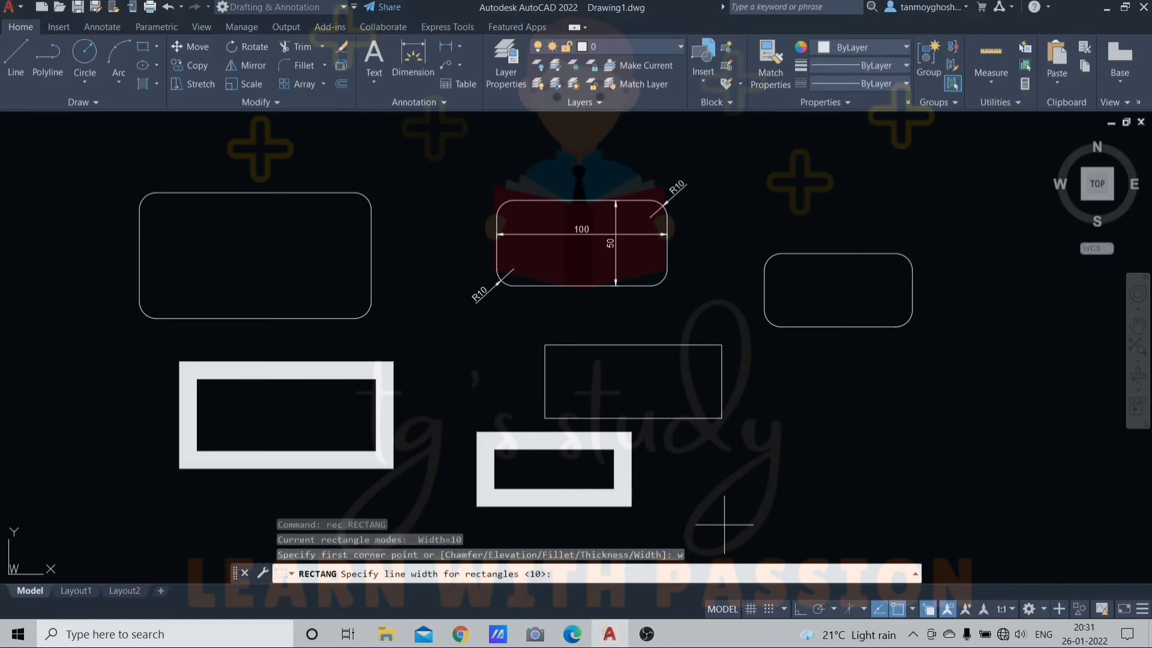
type("0")
key("Return")
left_click(808, 406)
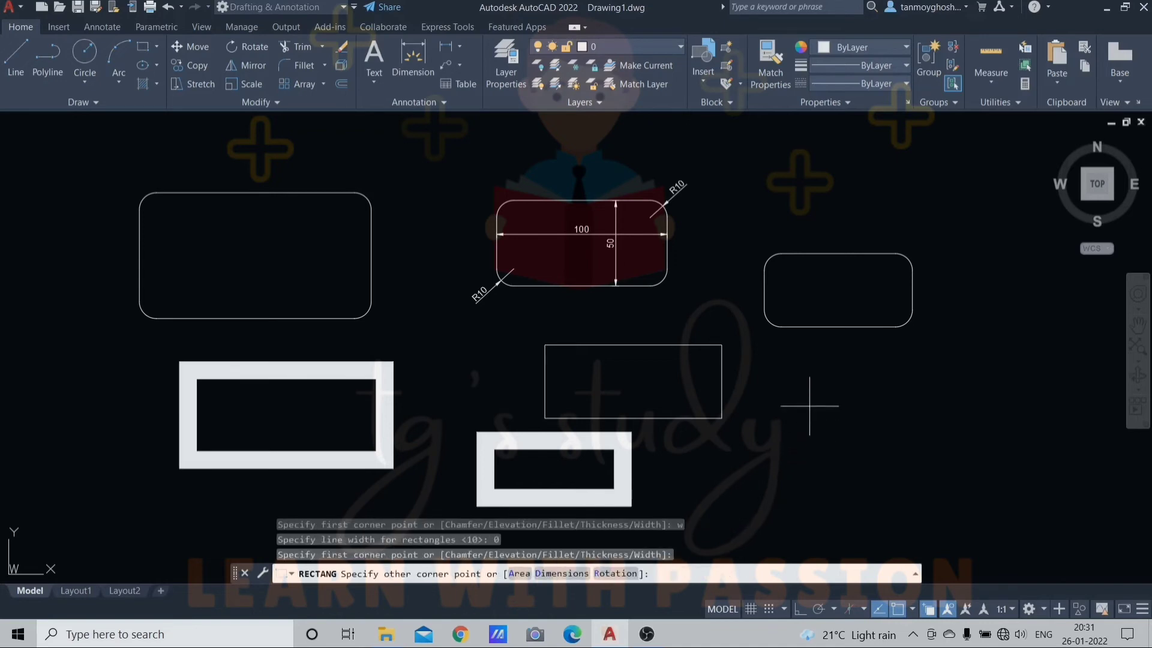
left_click(936, 471)
key("Escape")
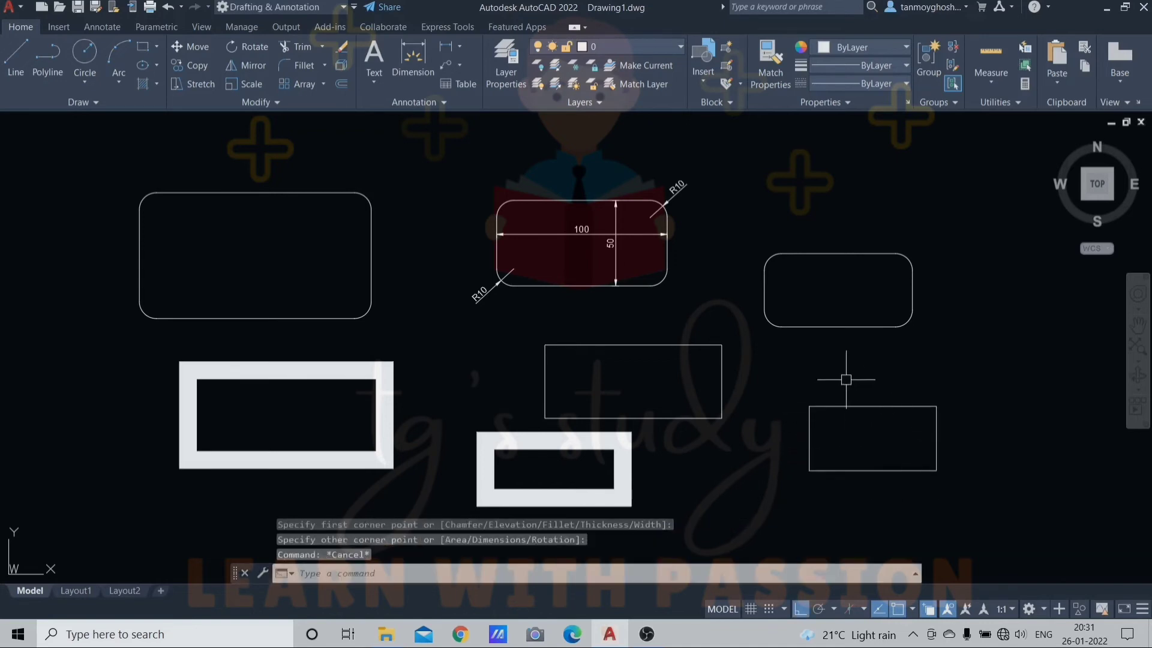
Select all rectangles and dimensions in the drawing and erase them.
scroll(842, 381, "down", 3)
key("ctrl+a")
type("e")
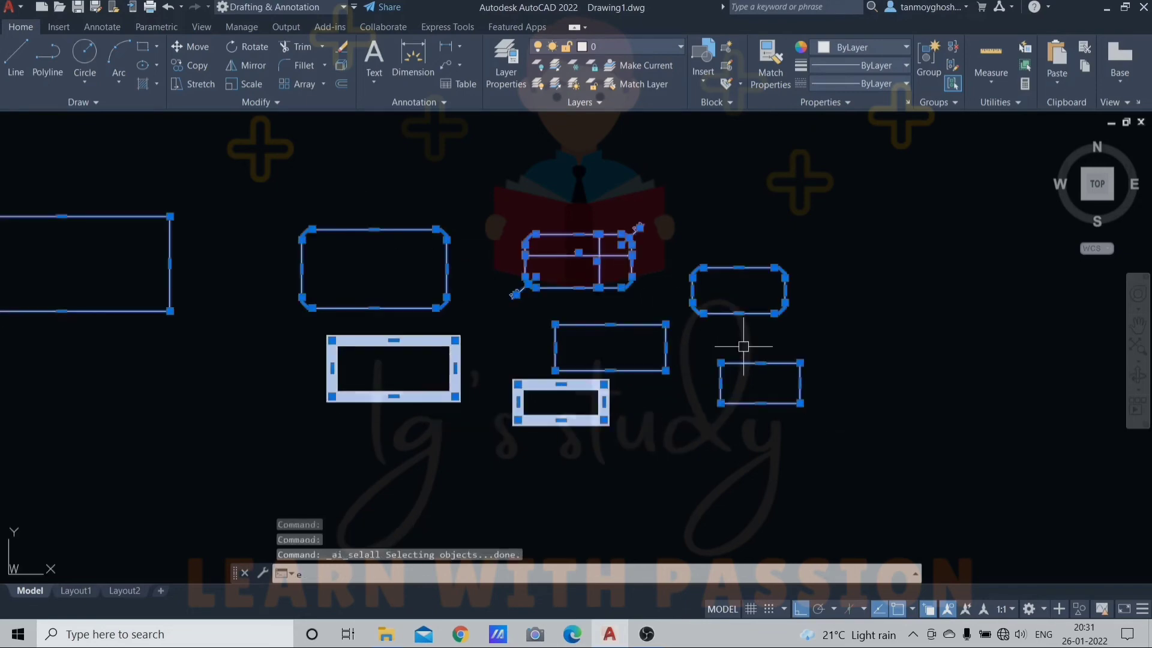
key("Return")
key("Escape")
key("Escape")
Draw a 100 by 50 rectangle at elevation 10, using the Rectangle command's Elevation and Dimensions options.
type("rec")
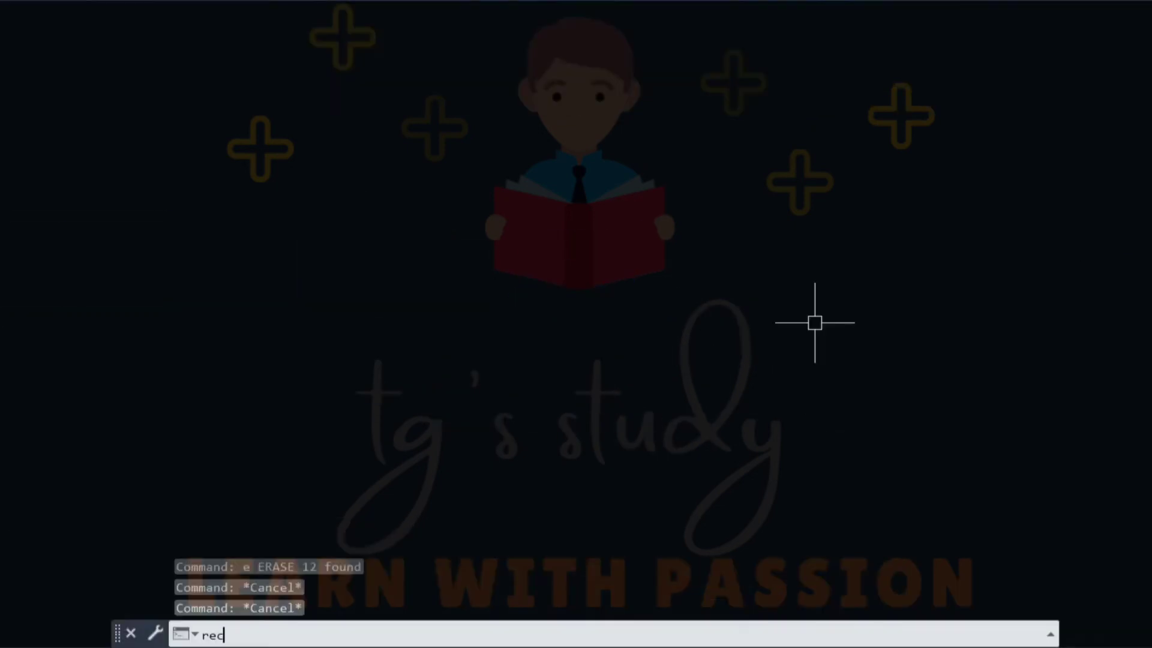
key("Return")
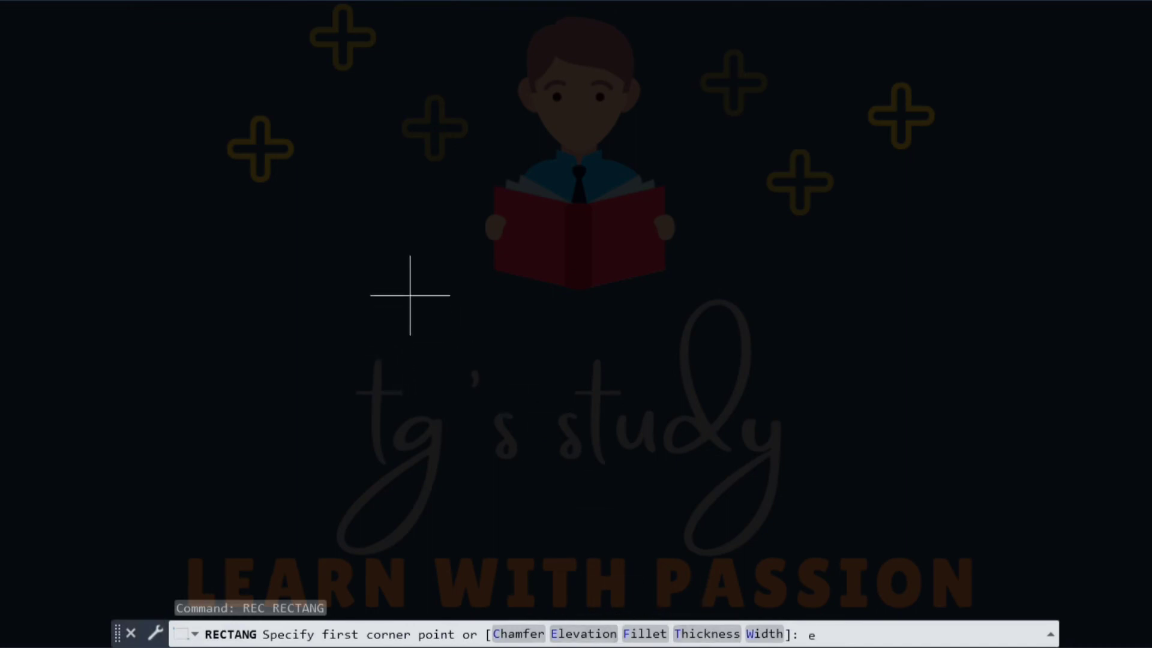
key("Return")
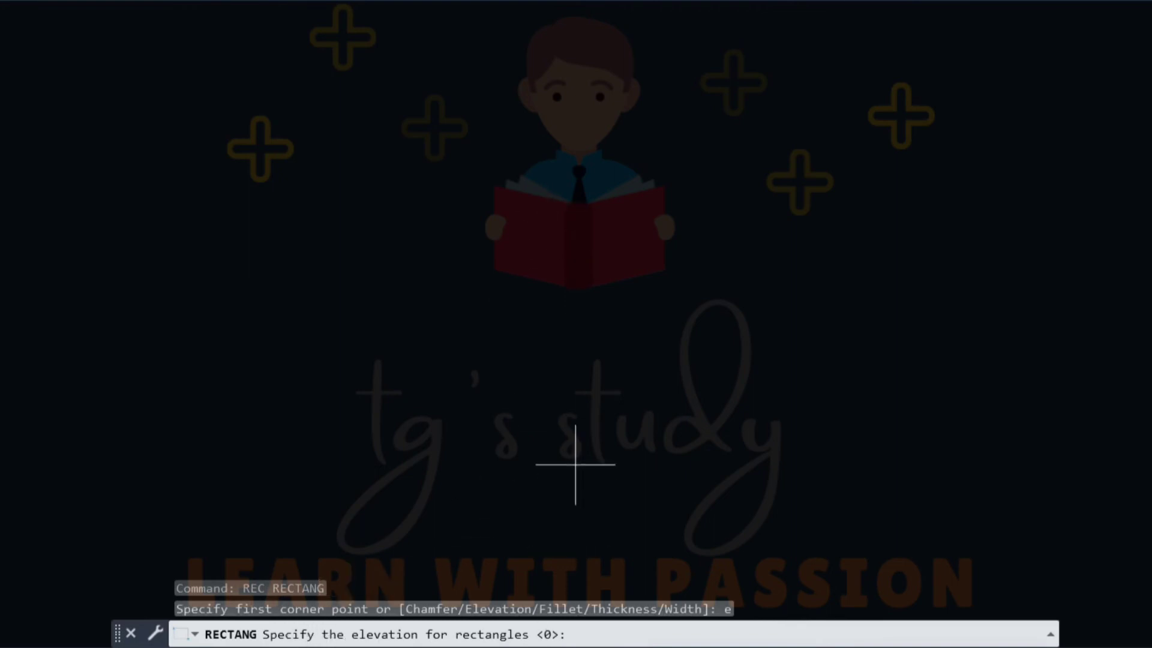
key("Return")
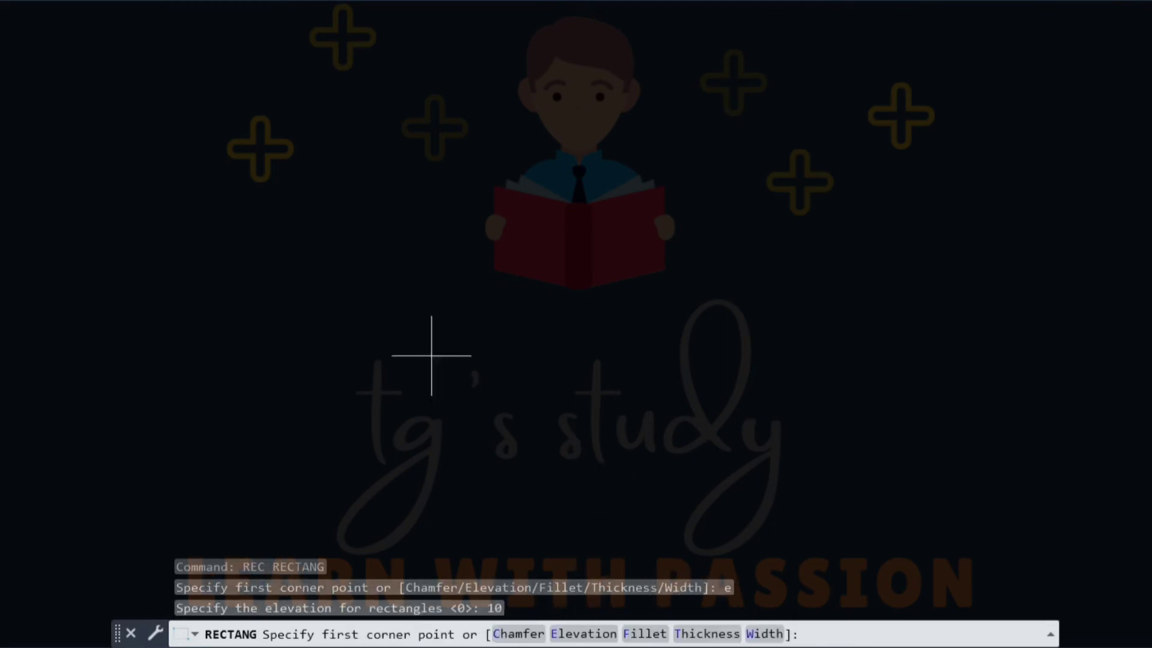
left_click(218, 217)
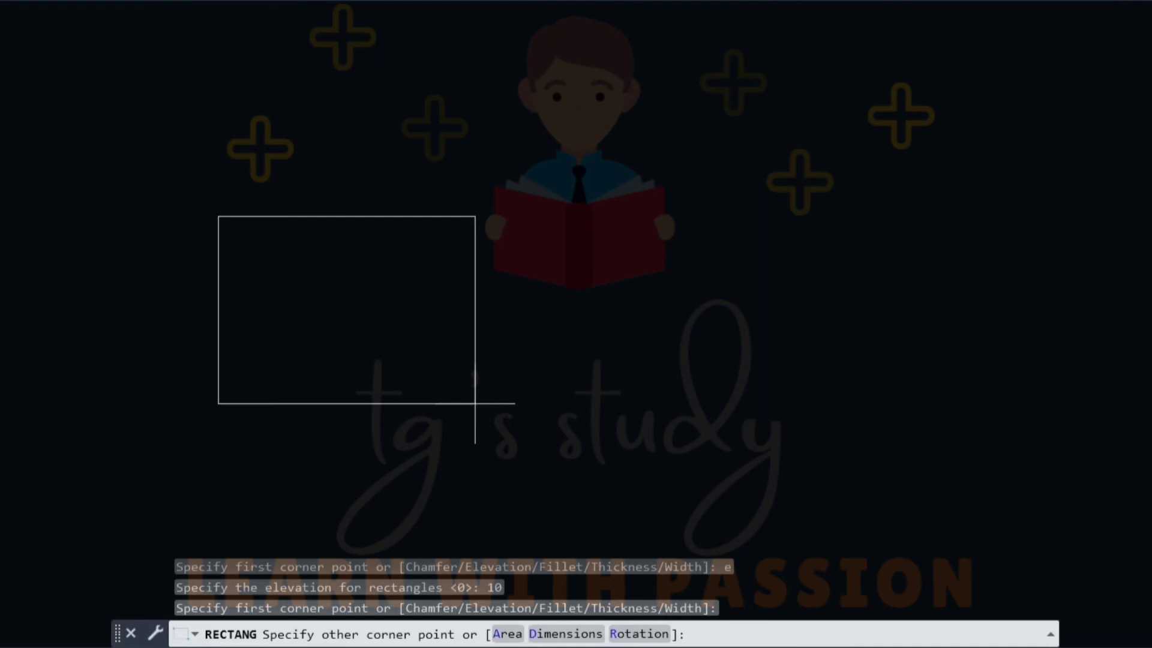
key("Return")
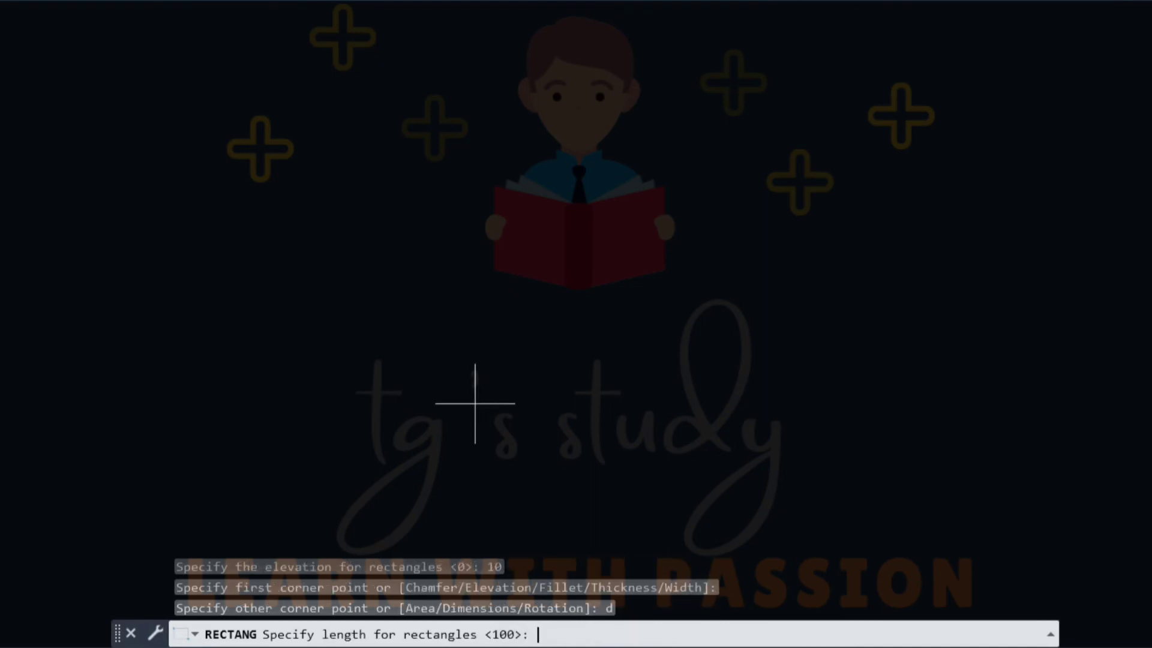
key("Return")
key("Return")
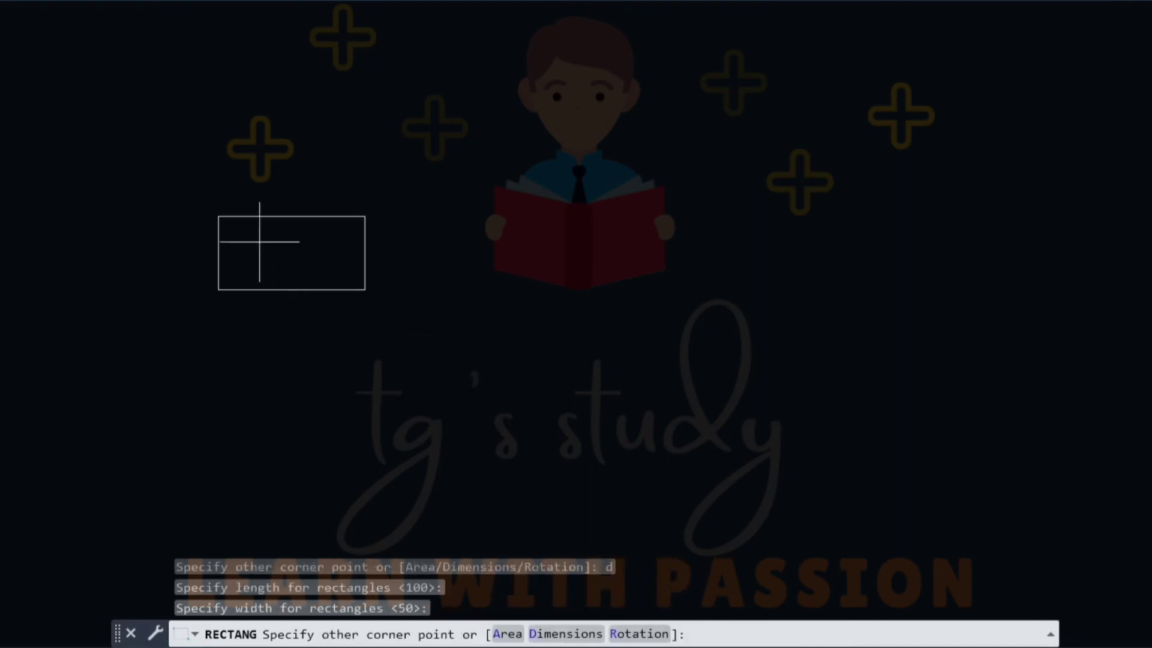
scroll(260, 244, "up", 4)
left_click(354, 283)
middle_click_drag(567, 297, 615, 303)
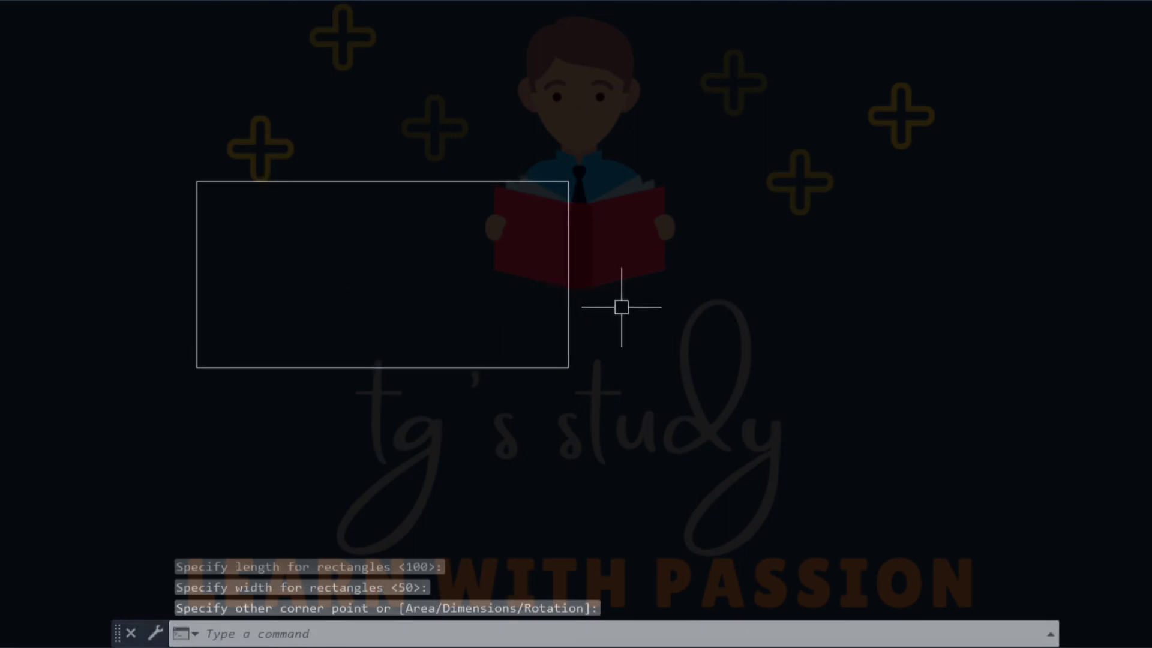
Set the rectangle elevation to 15 and draw a smaller rectangle freehand inside the 100 by 50 one.
key("Return")
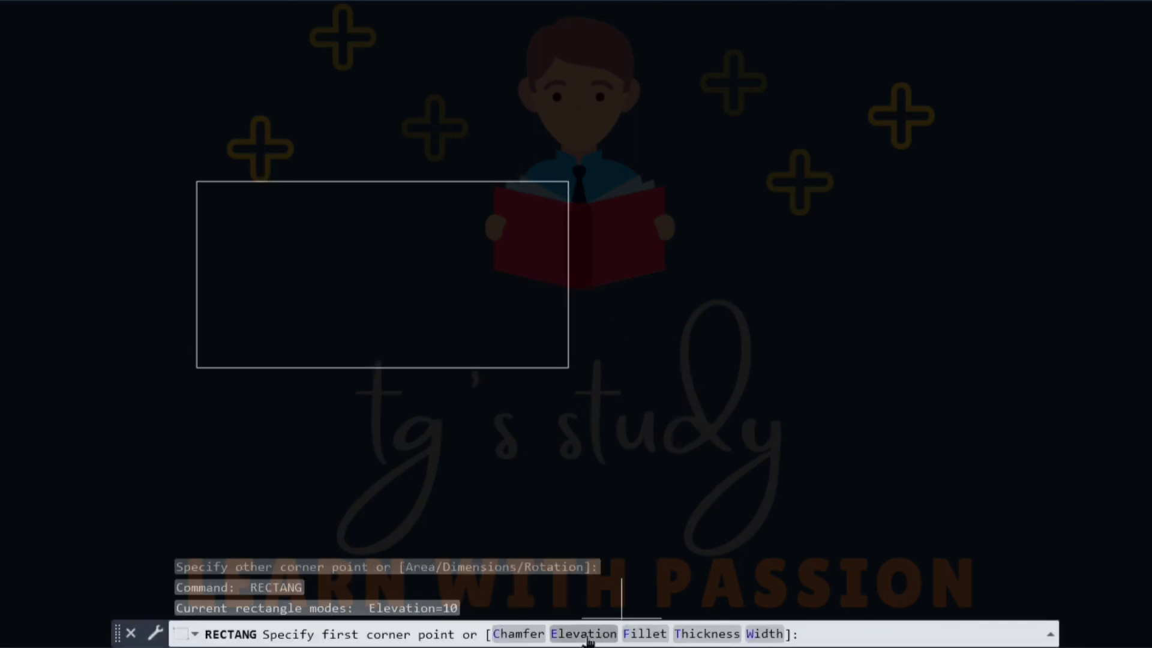
type("e")
key("Return")
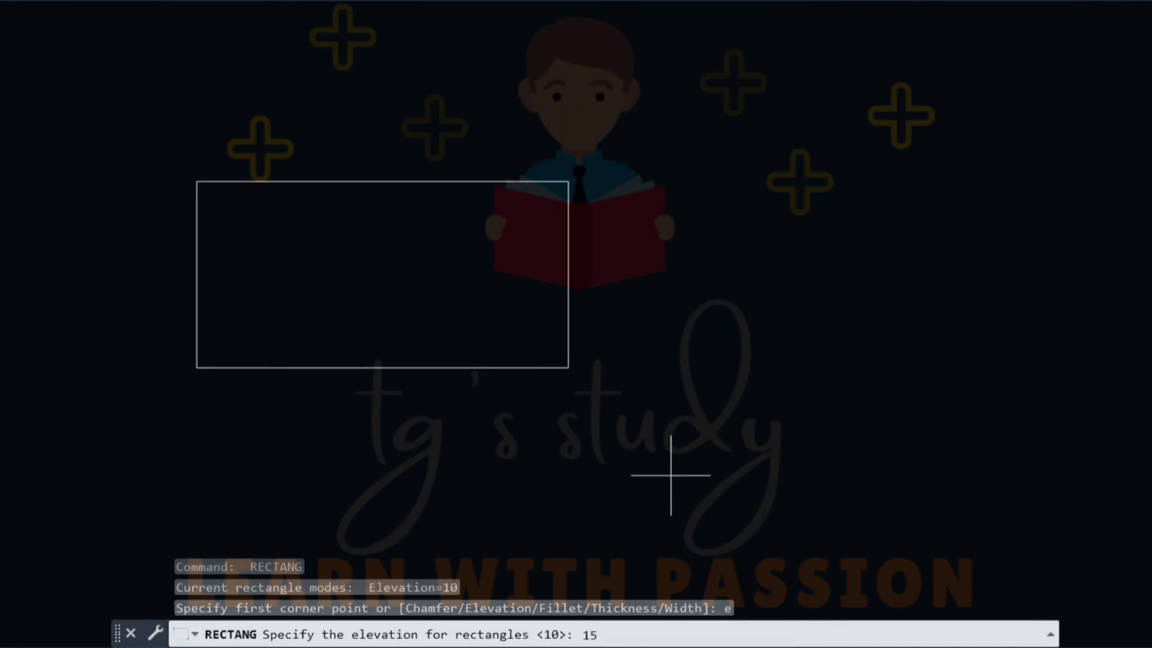
key("Return")
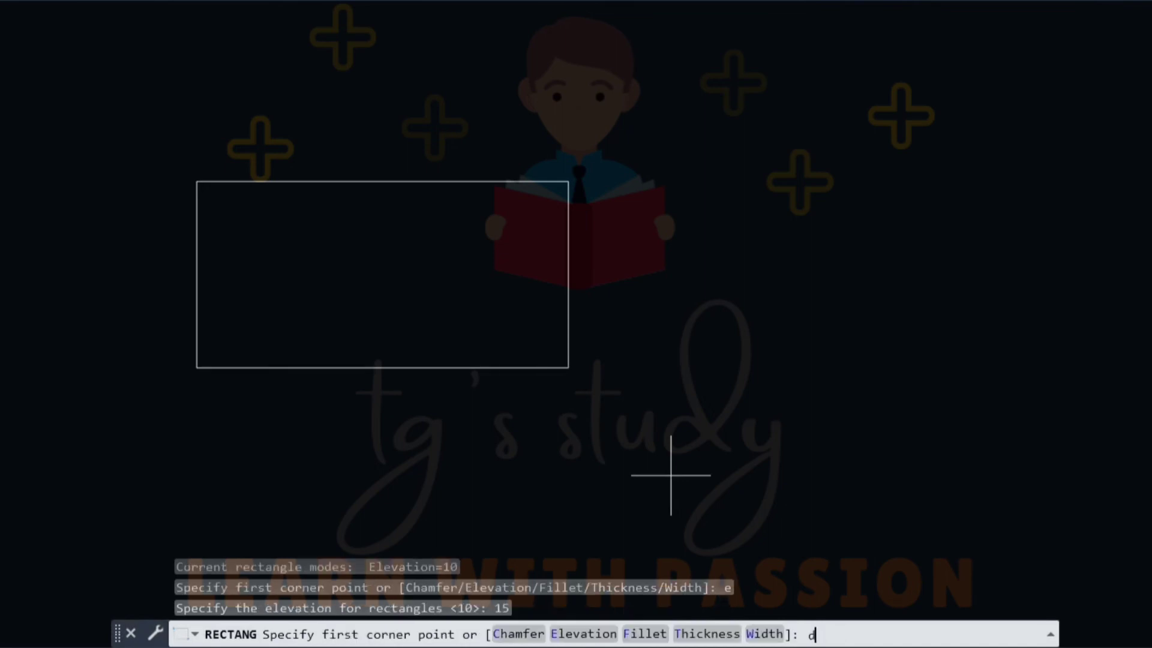
type("d")
key("Return")
left_click(246, 217)
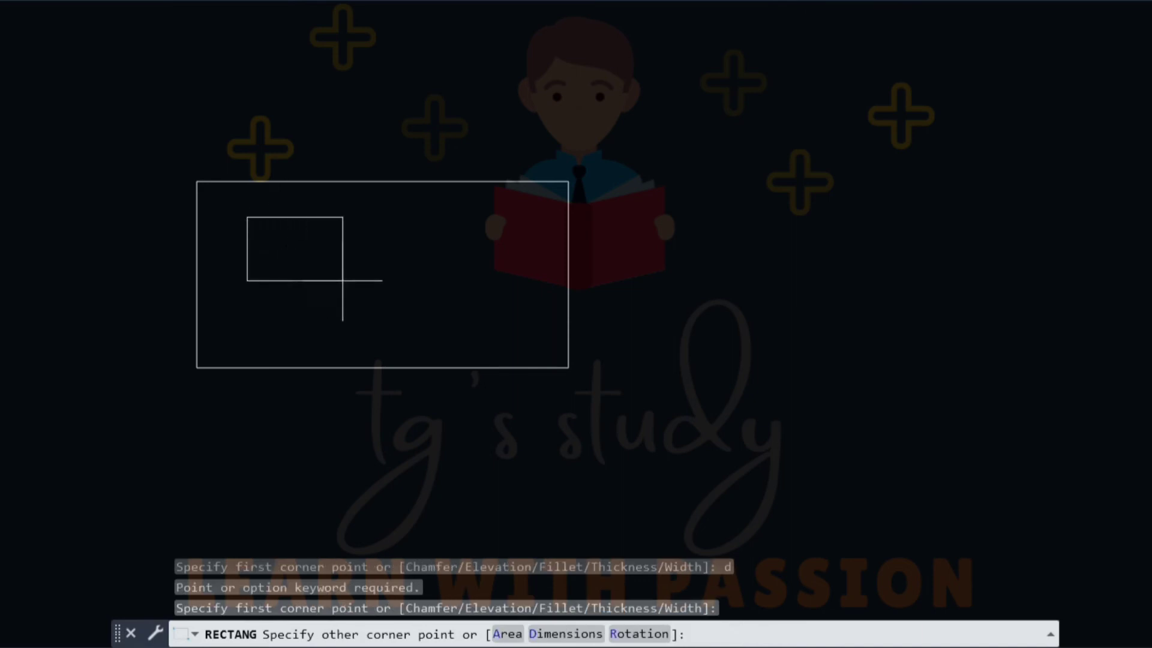
left_click(523, 328)
middle_click_drag(393, 273, 425, 268)
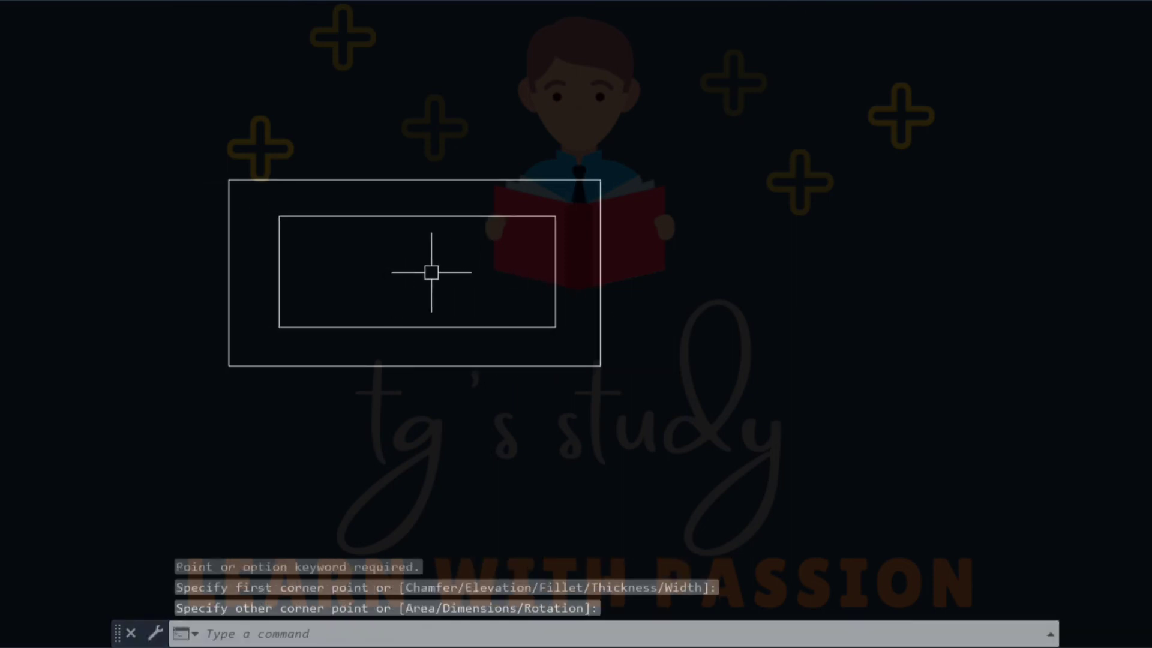
Set the rectangle elevation to 20 and draw a third rectangle freehand inside the second one.
key("Return")
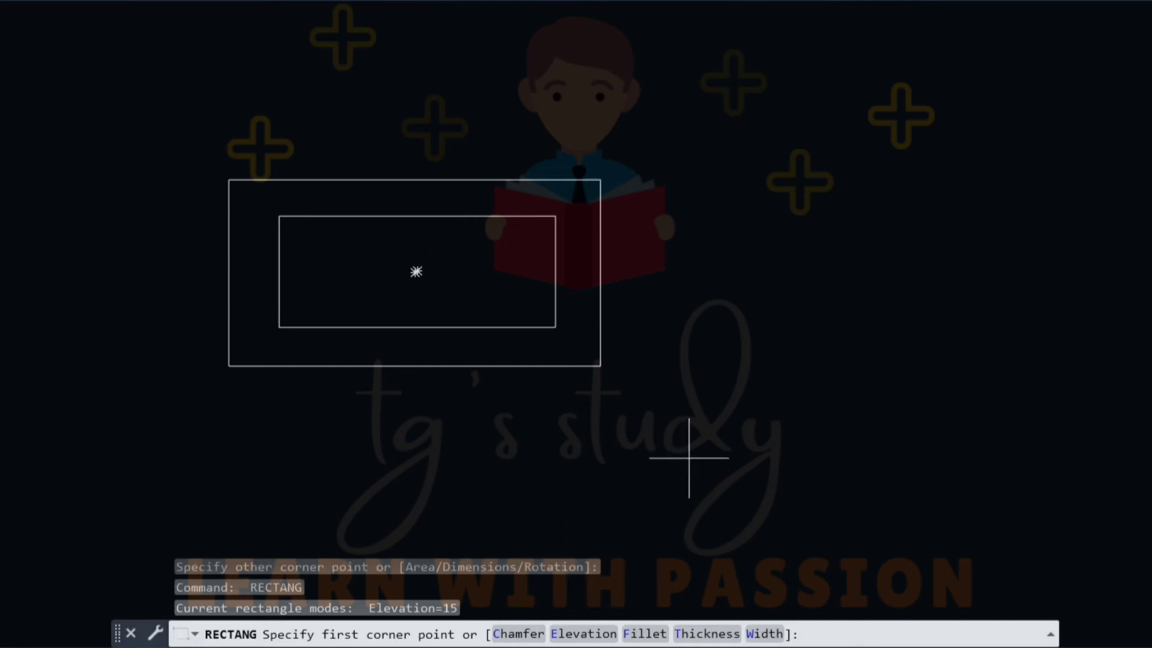
type("e")
key("Return")
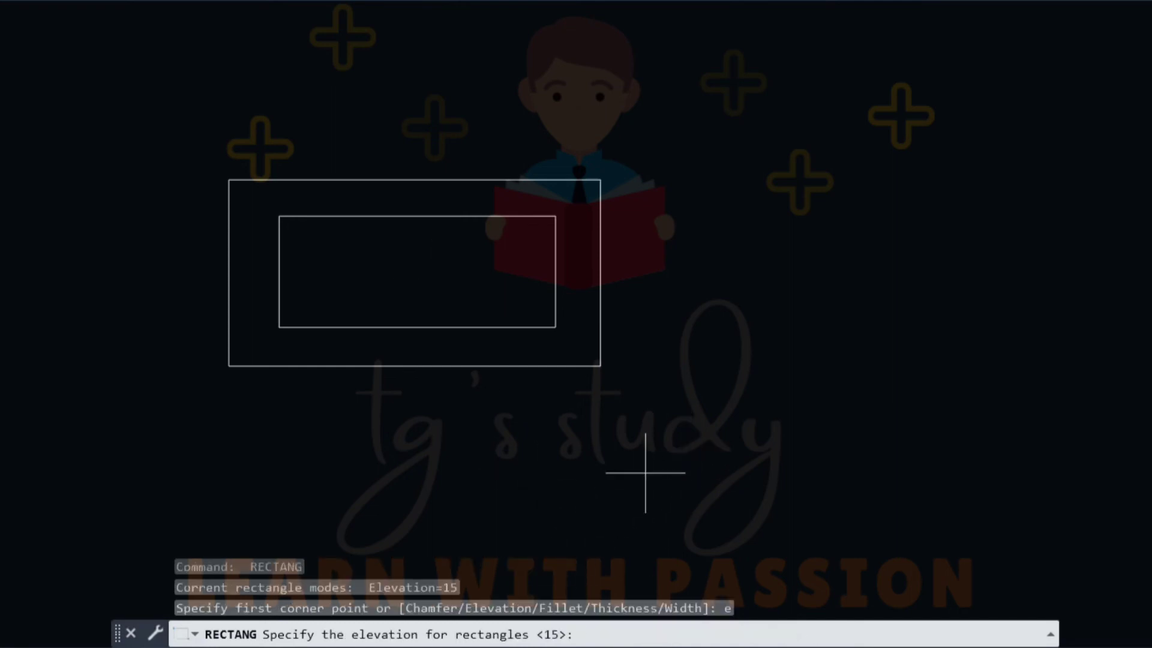
type("20")
key("Return")
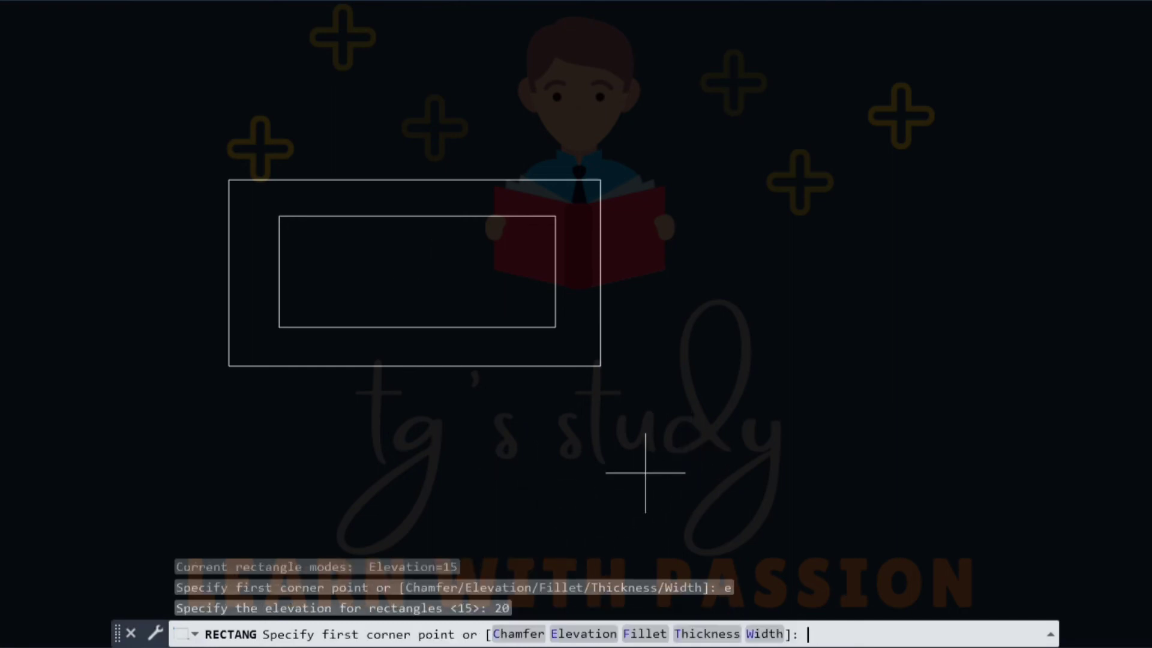
left_click(314, 243)
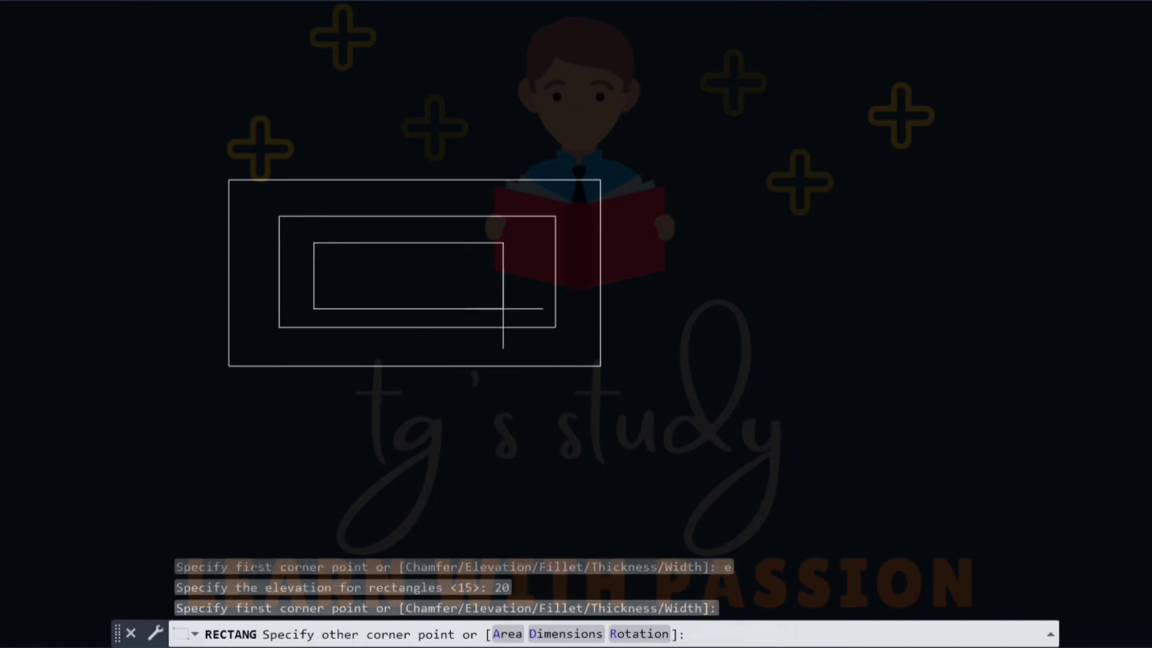
left_click(527, 296)
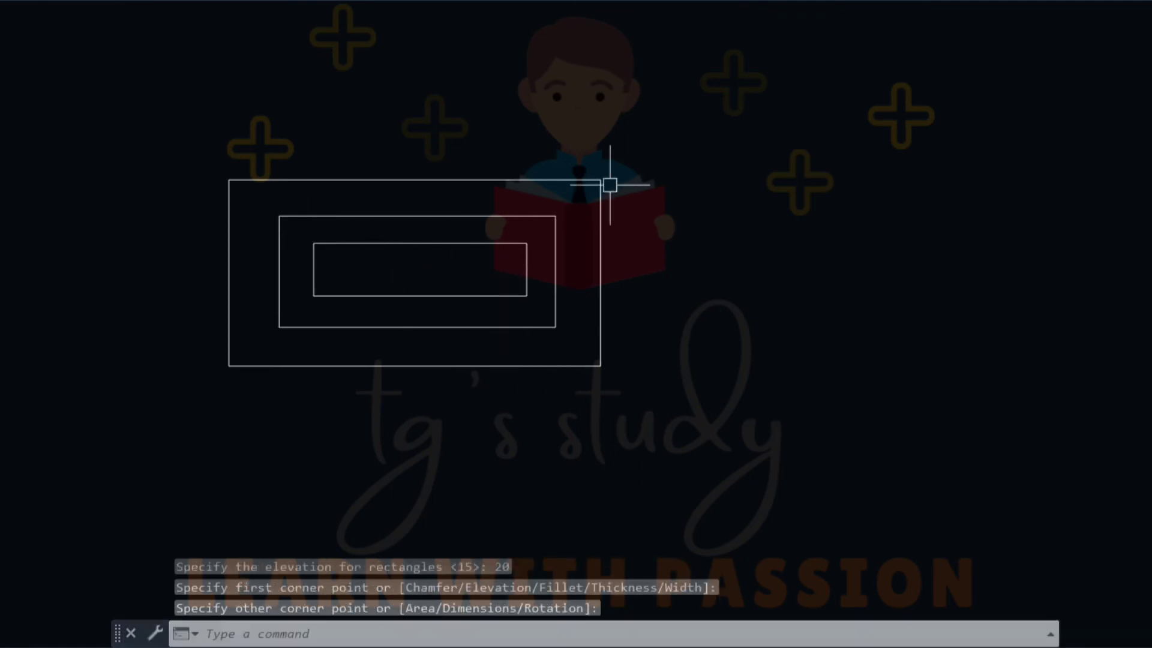
key("Escape")
key("Escape")
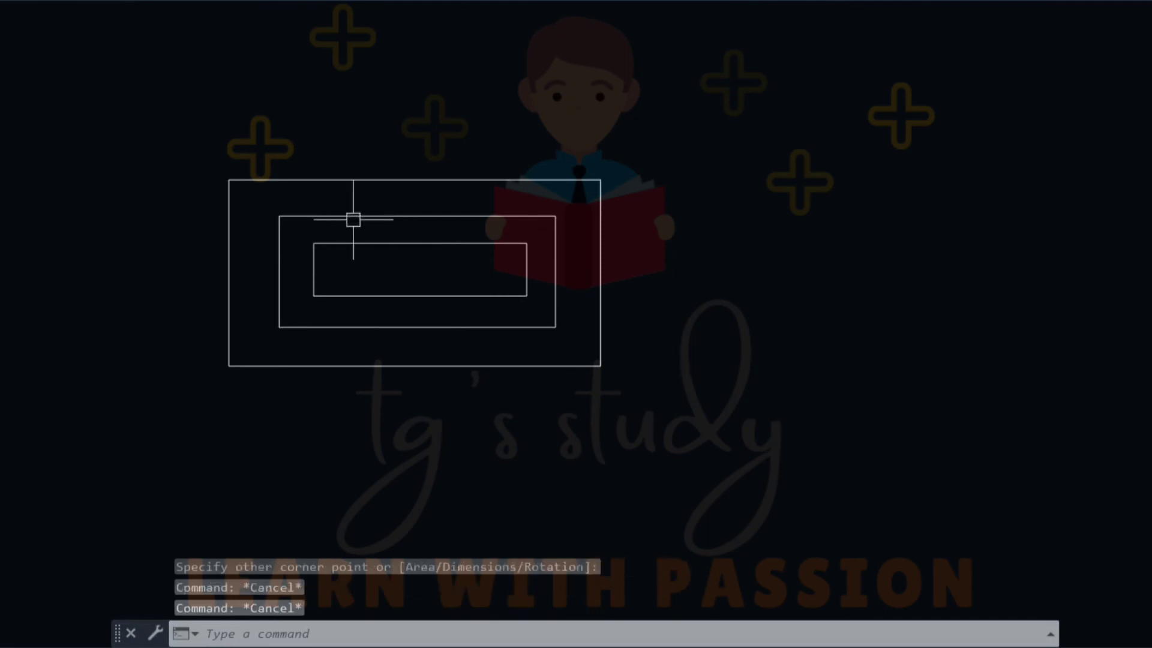
key("Escape")
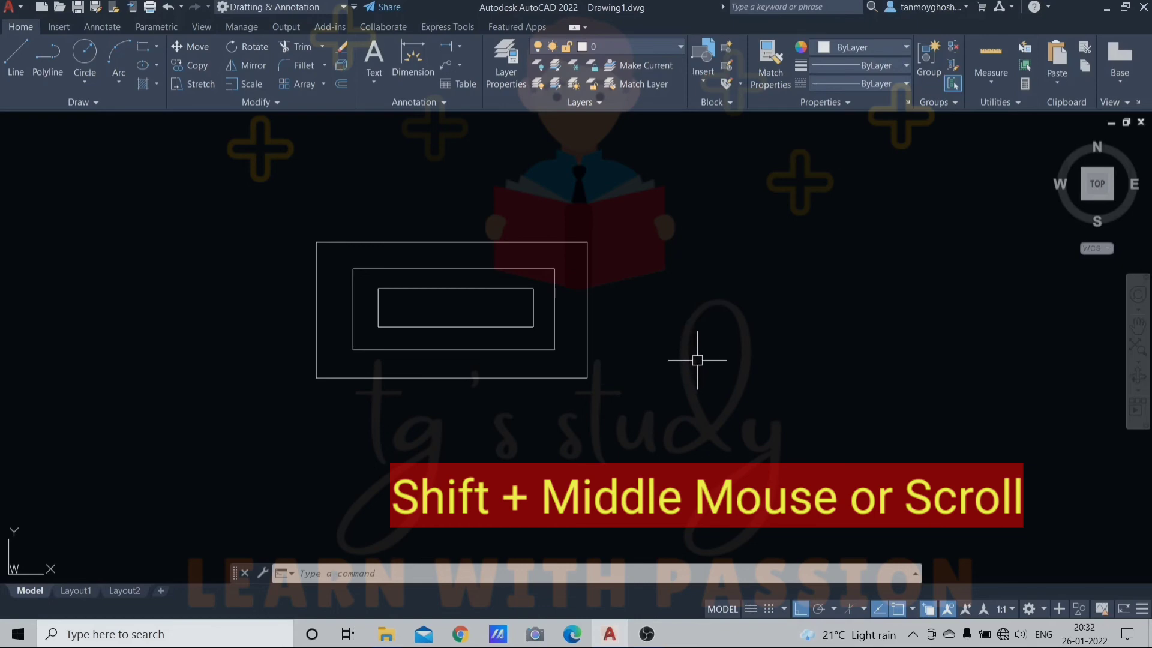
Orbit the model to a nearly horizontal side view and examine the elevation differences between the three nested rectangles.
scroll(708, 336, "down", 2)
mouse_move(711, 340)
middle_mouse_down()
mouse_move(733, 330)
mouse_move(733, 302)
middle_mouse_up()
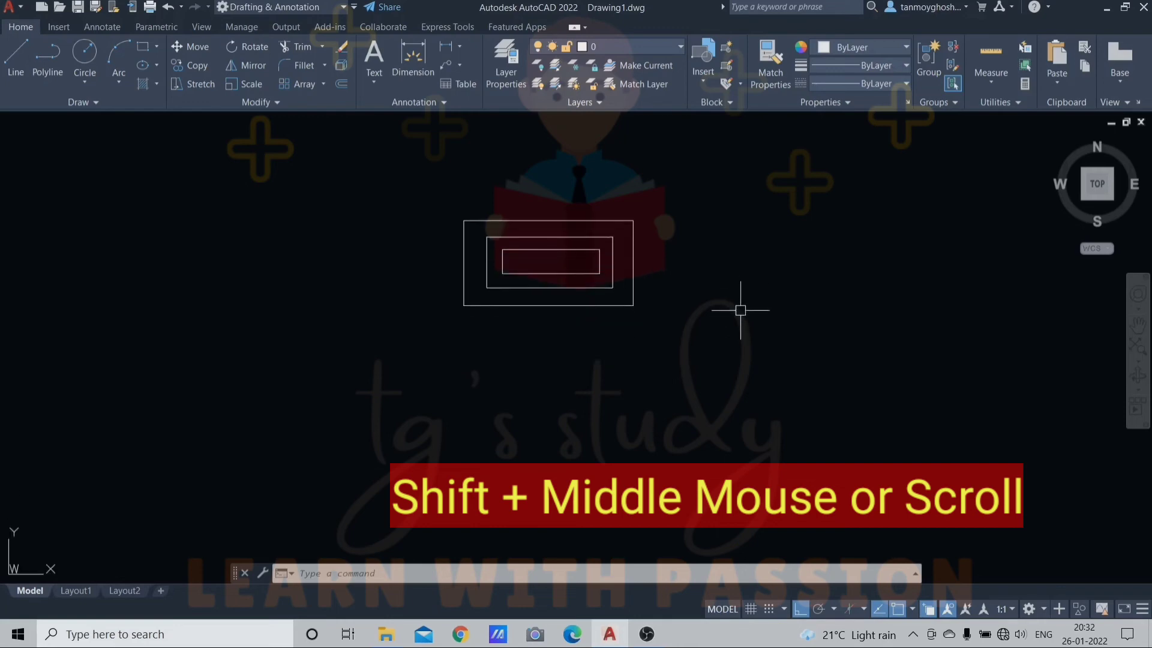
middle_click_drag(740, 303, 498, 282, "shift")
scroll(528, 264, "up", 4)
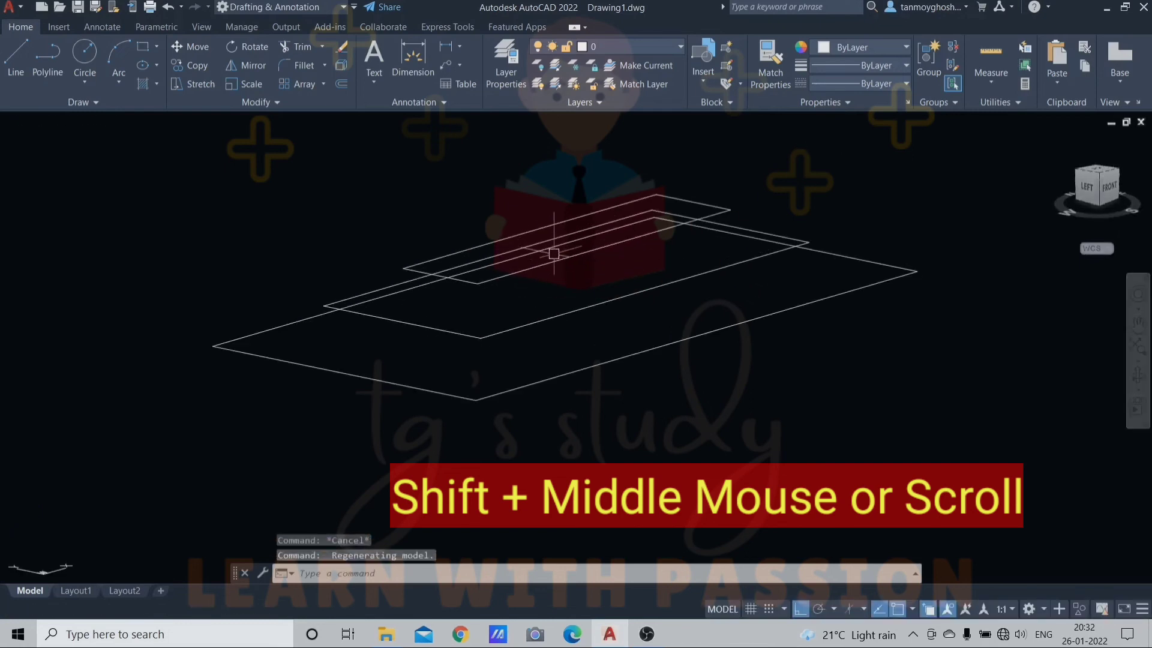
scroll(585, 279, "down", 2)
scroll(598, 313, "up", 1)
mouse_move(599, 314)
middle_mouse_down("shift")
mouse_move(601, 273)
mouse_move(594, 292)
middle_mouse_up("shift")
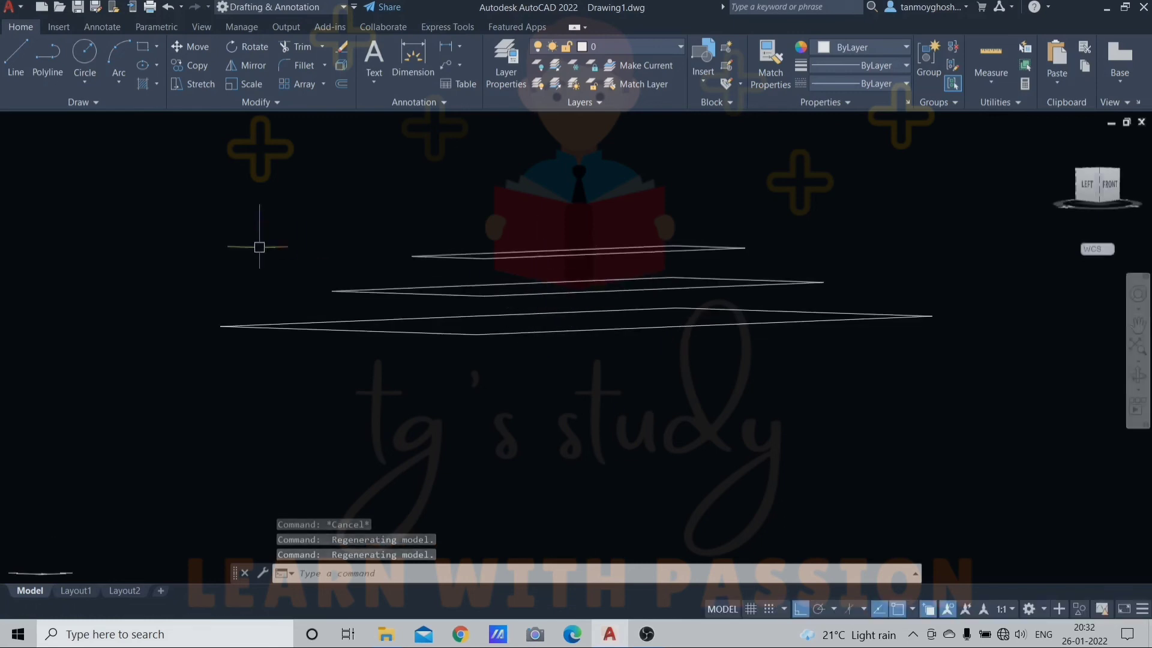
Restore the Top view of the three nested rectangles.
left_click(31, 123)
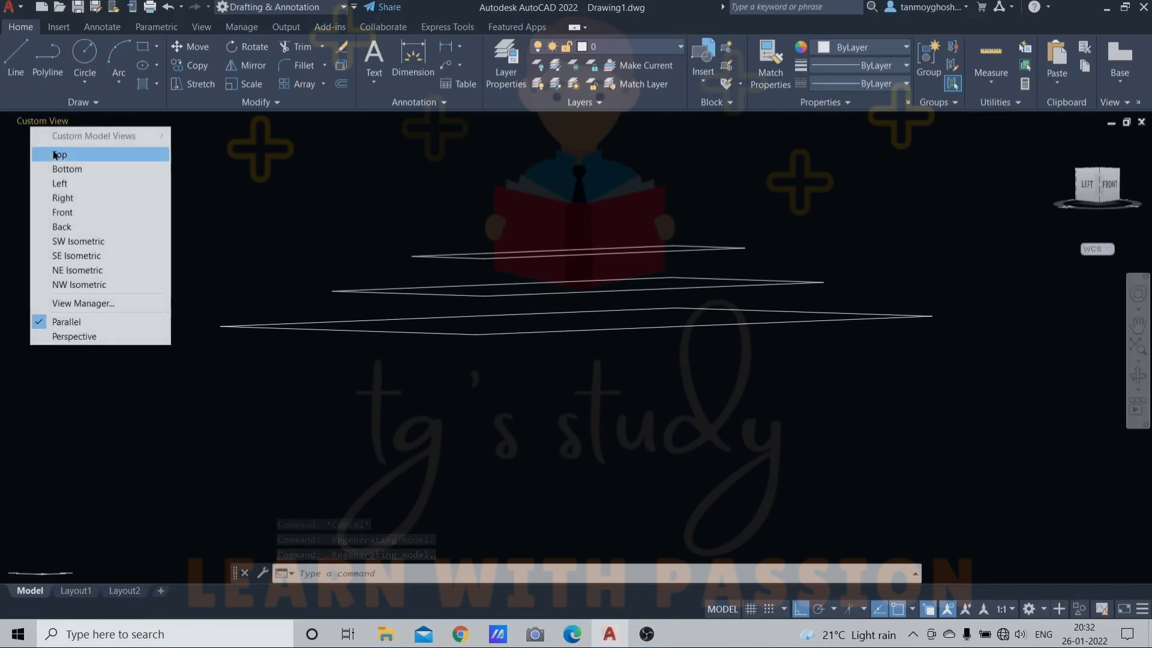
left_click(58, 158)
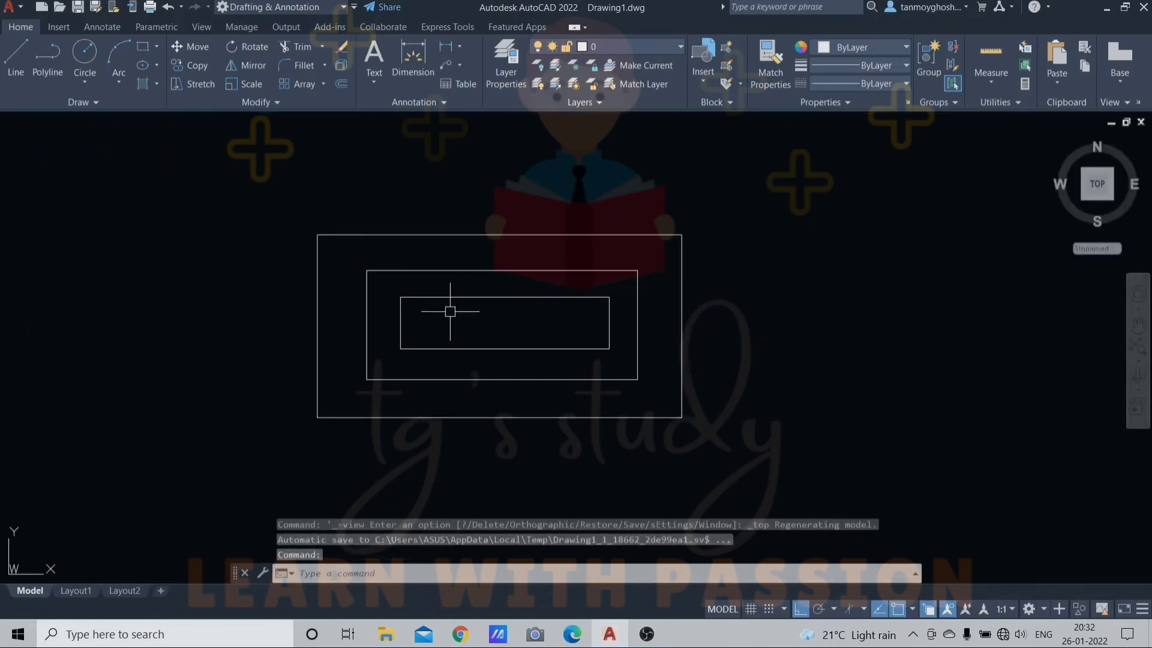
middle_click_drag(479, 325, 432, 319)
key("Escape")
key("Escape")
key("Escape")
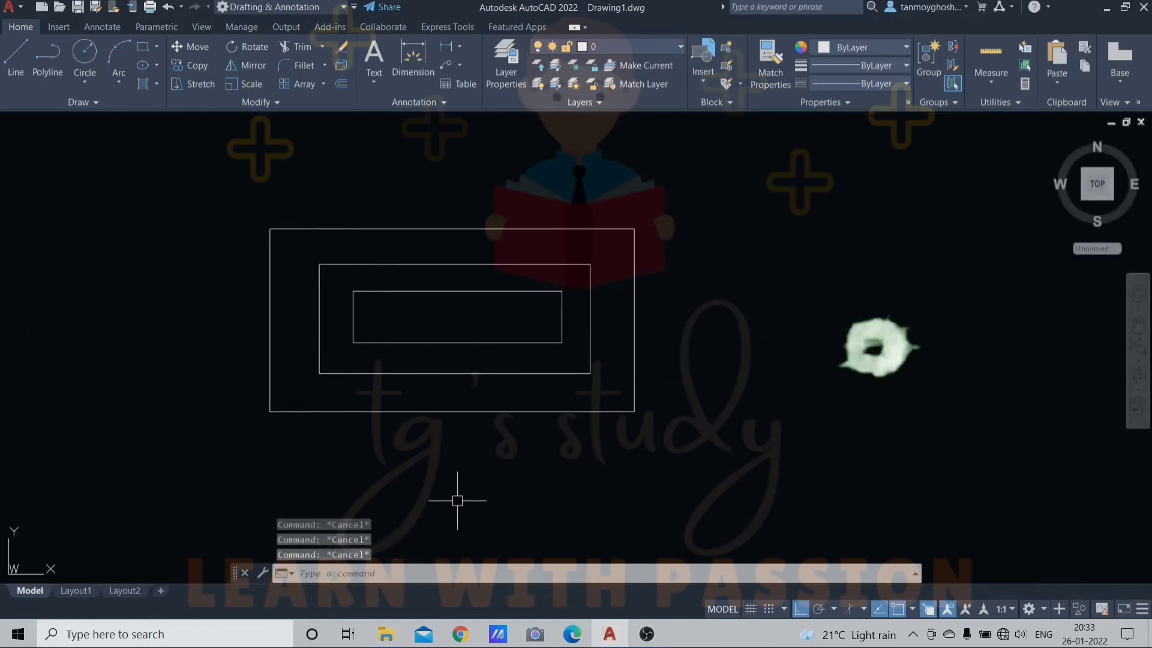
Reset the rectangle elevation to 0 and draw a separate rectangle freehand to the right of the nested ones.
middle_click_drag(520, 489, 448, 475)
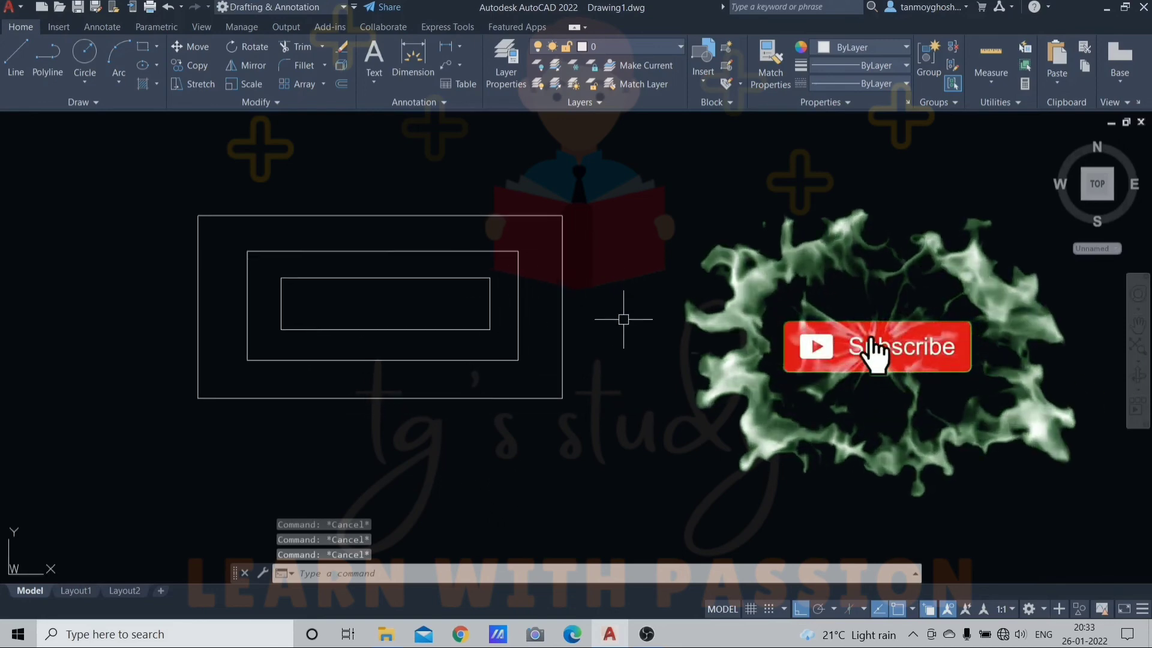
type("rec")
key("Return")
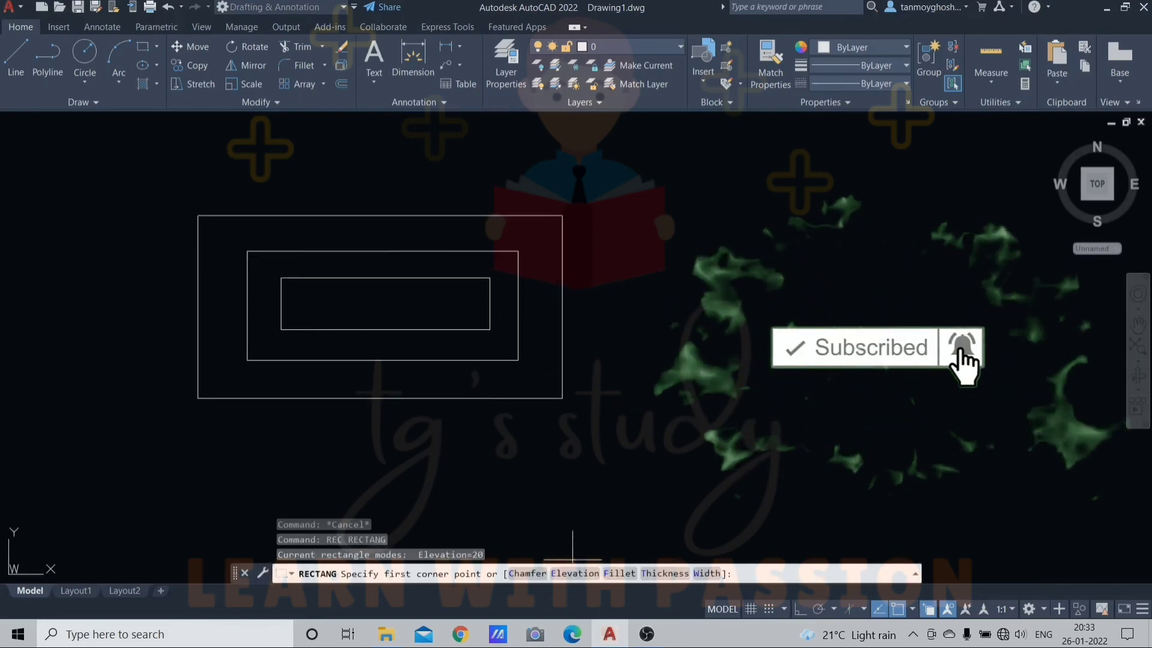
type("e")
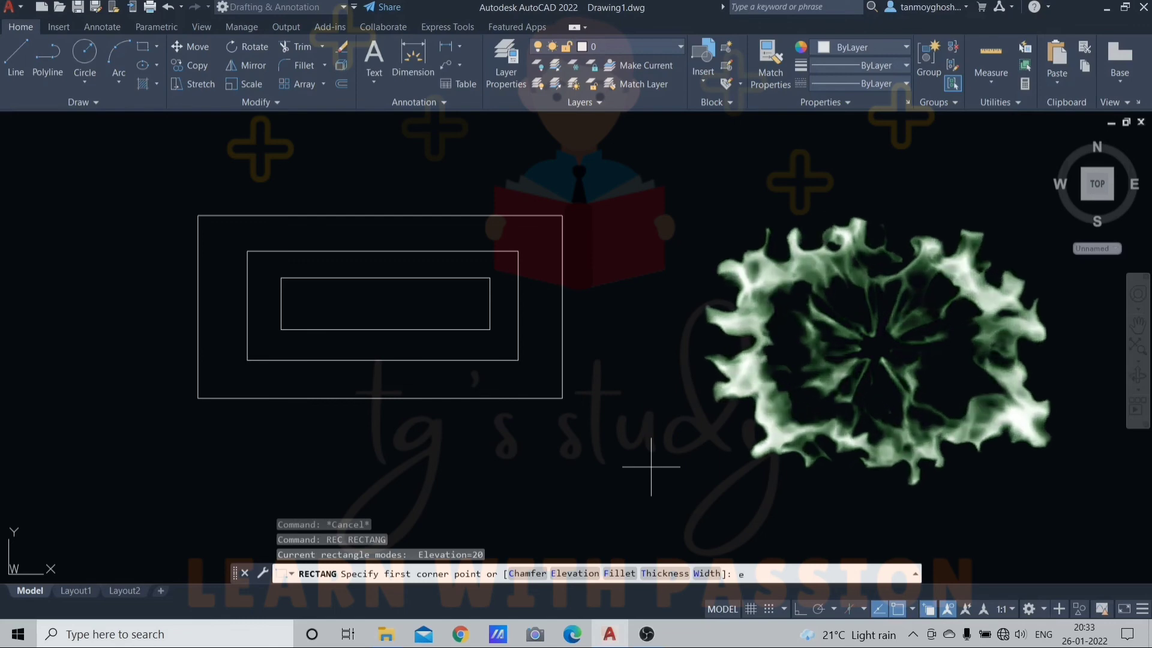
key("Return")
type("0")
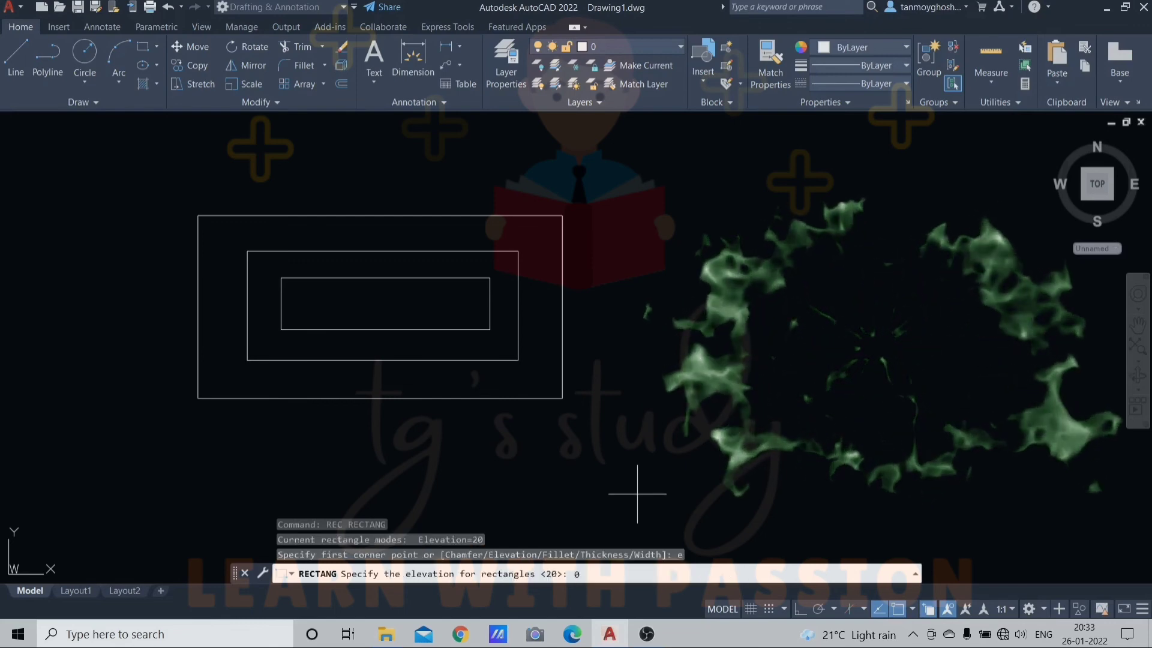
key("Return")
left_click(723, 308)
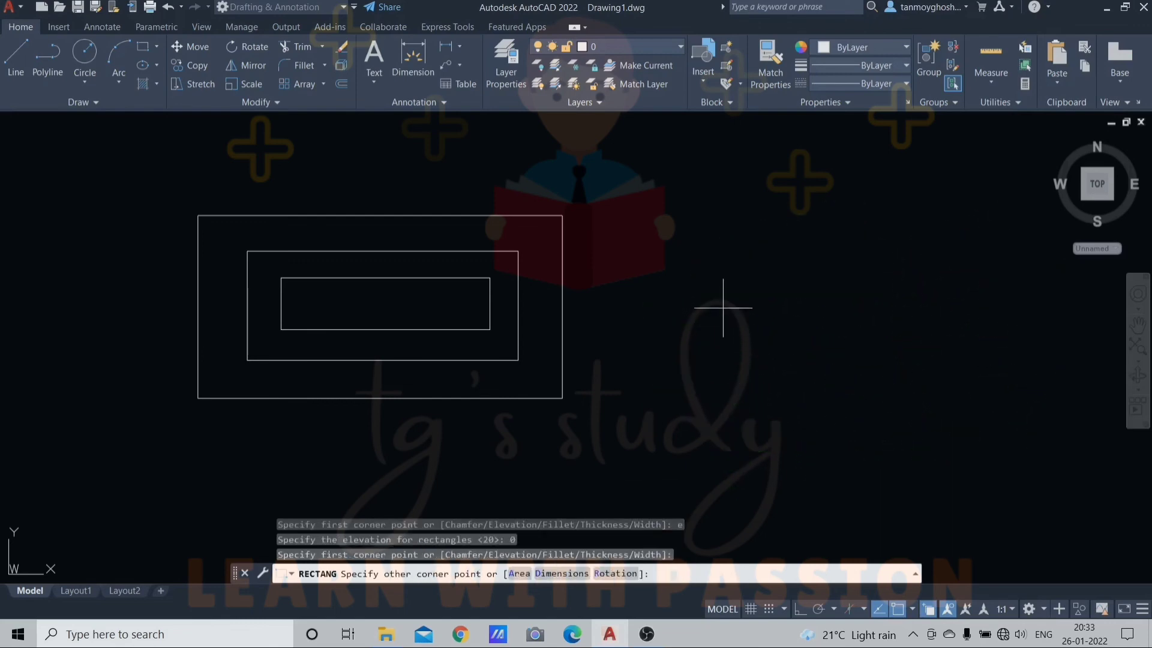
left_click(887, 419)
key("Escape")
Tilt the model to compare the separate rectangle with the nested ones in 3D, and return to the Top view.
scroll(755, 364, "down", 3)
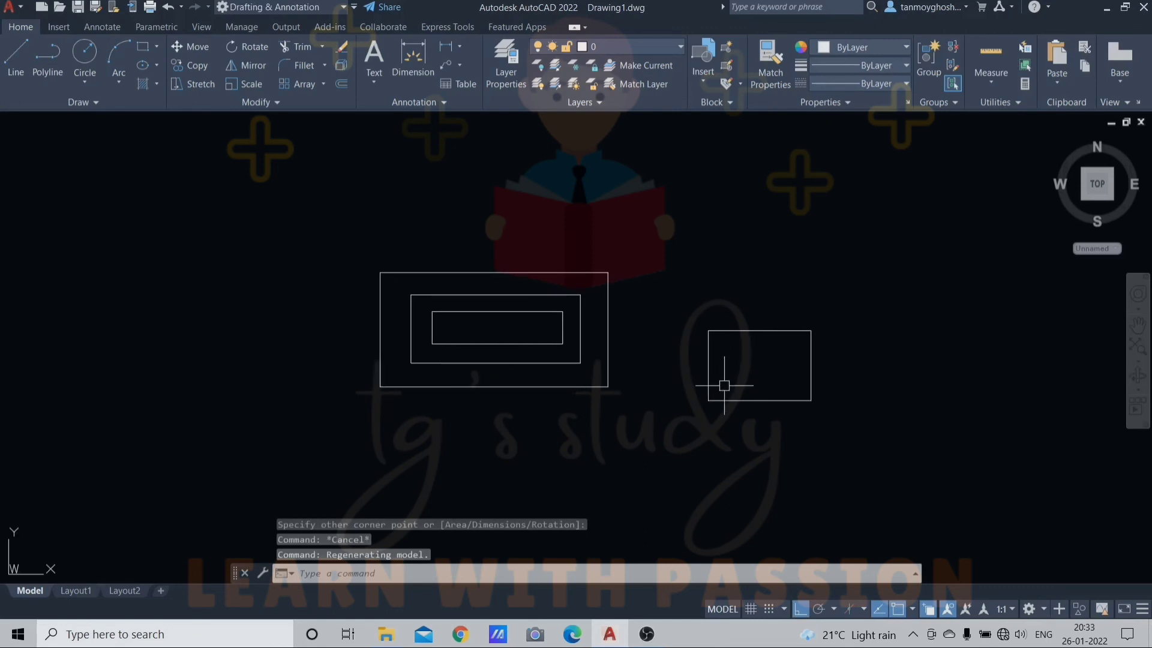
middle_click_drag(719, 394, 700, 334, "shift")
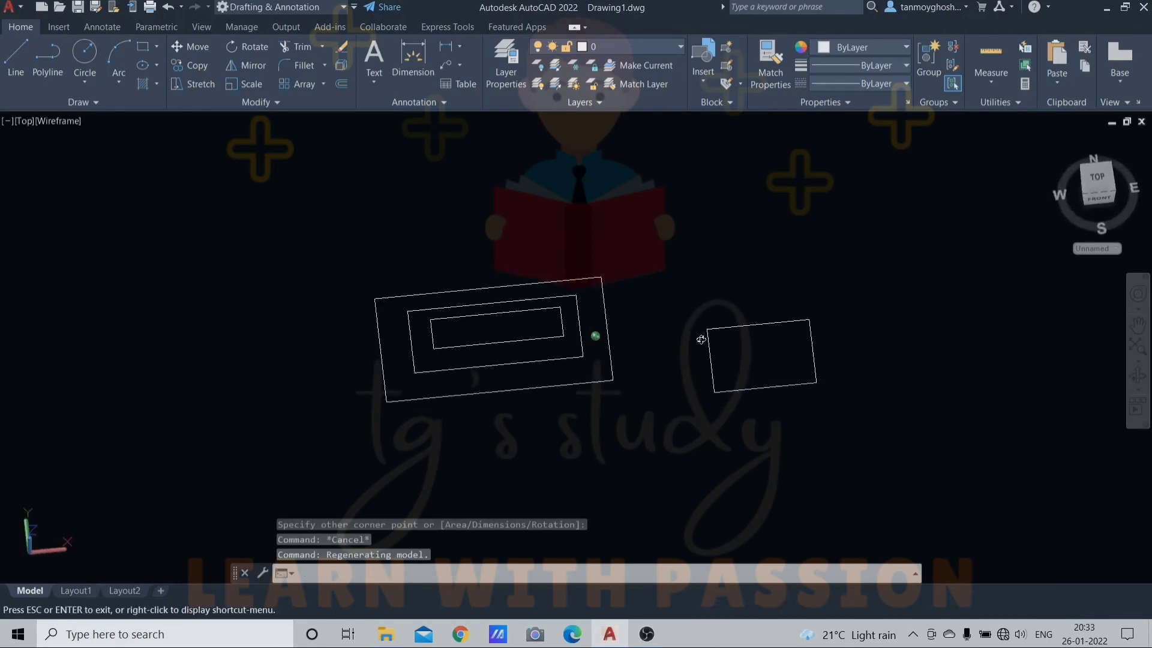
left_click(60, 129)
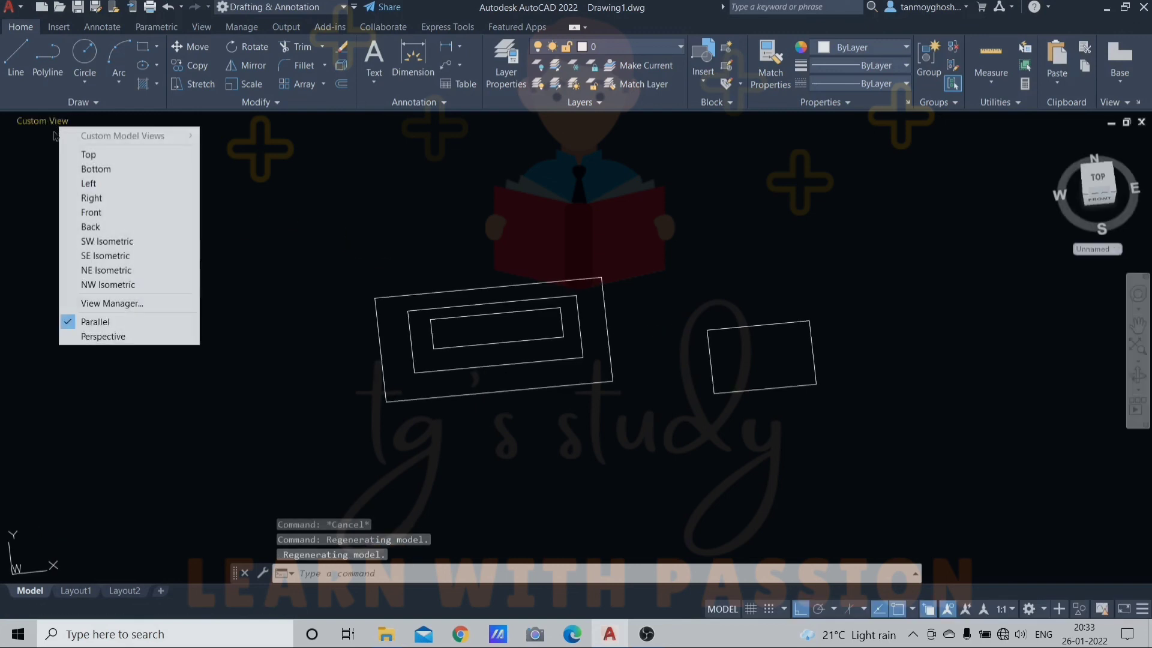
left_click(88, 154)
scroll(403, 293, "down", 5)
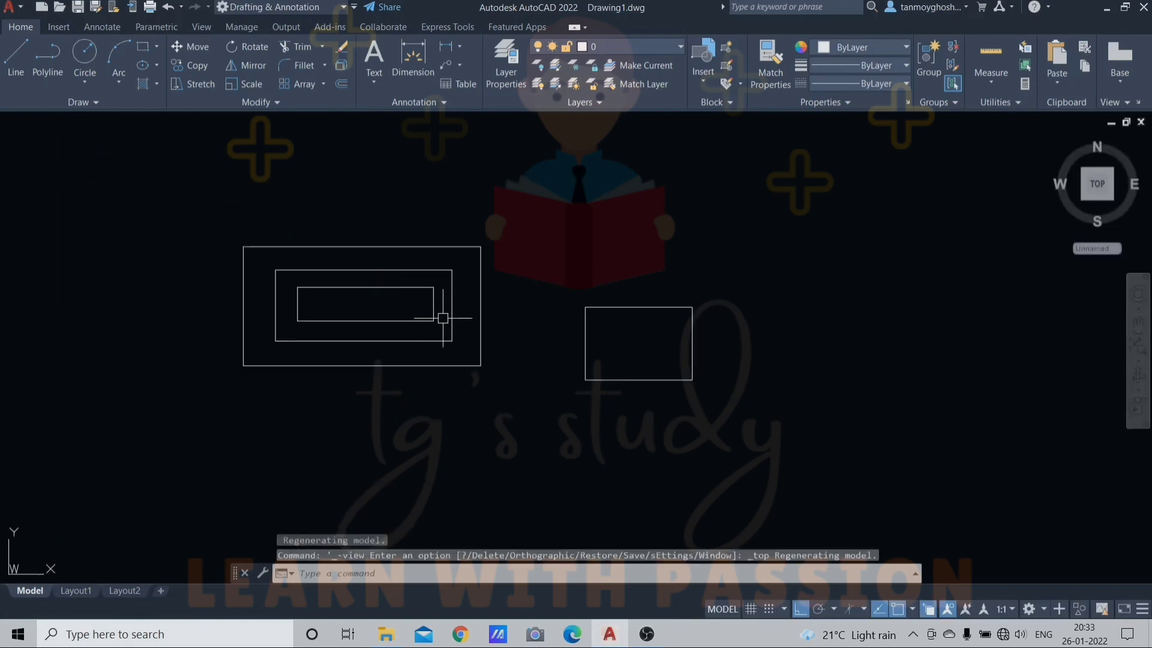
Delete the separate rectangle to the right of the three nested ones.
middle_click_drag(444, 317, 437, 325)
key("Escape")
key("Escape")
left_click(711, 296)
left_click(544, 478)
key("Delete")
key("Escape")
key("Escape")
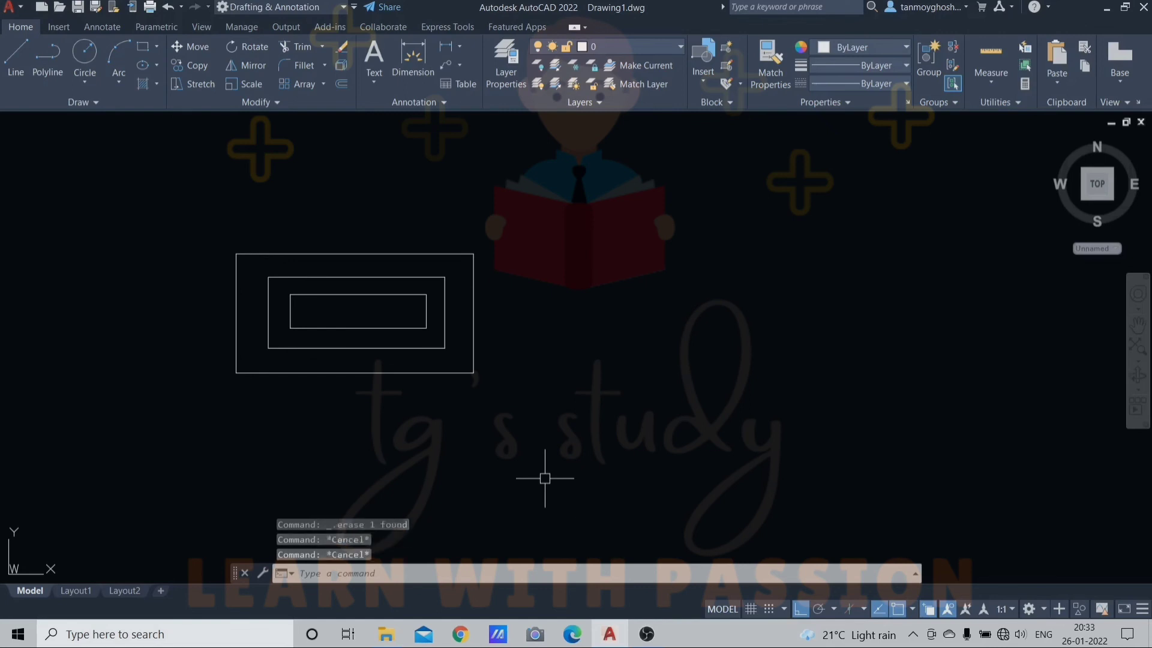
Draw a 100 by 50 rectangle with thickness 20 to the right of the nested rectangles, using the Dimensions option.
type("rec")
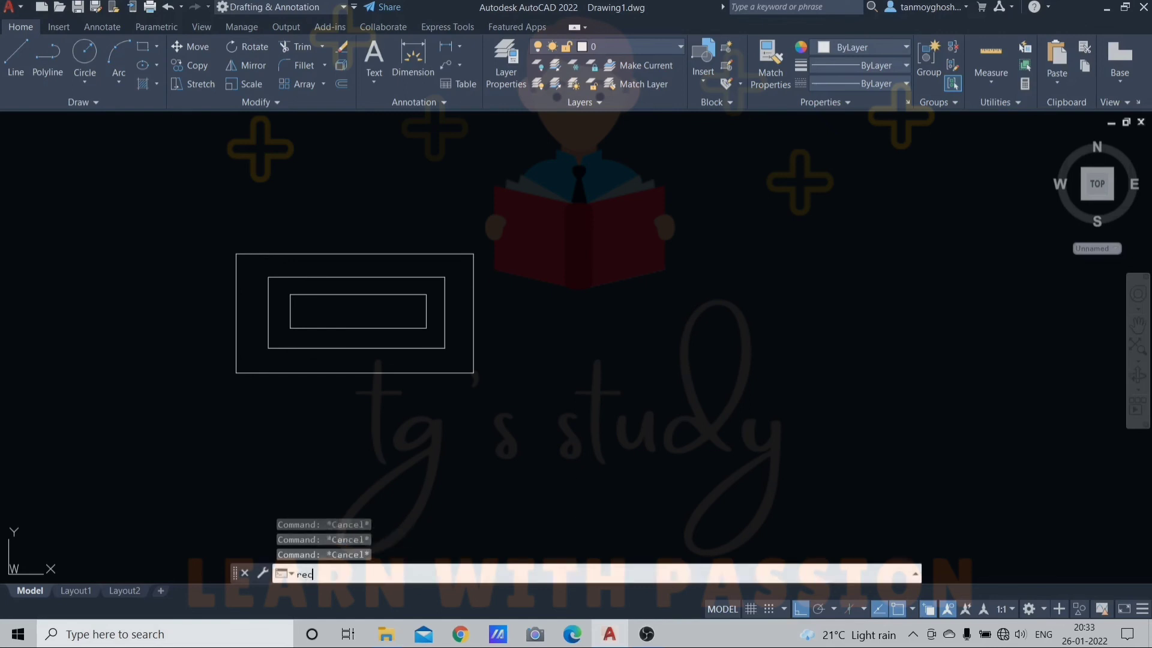
key("Return")
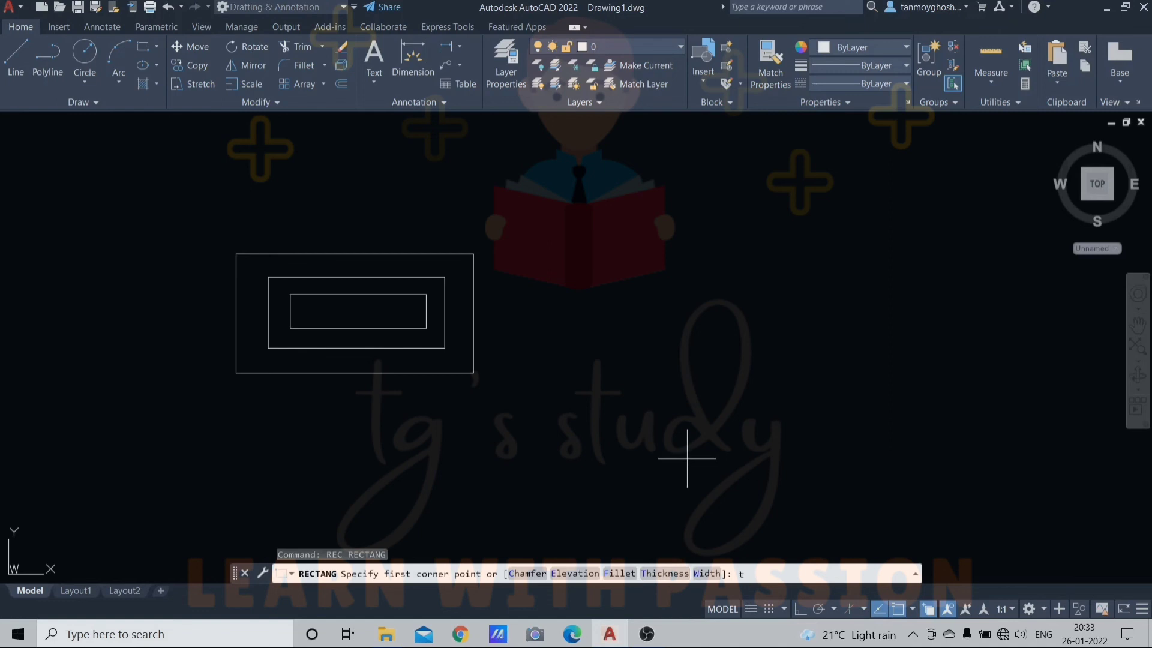
key("Return")
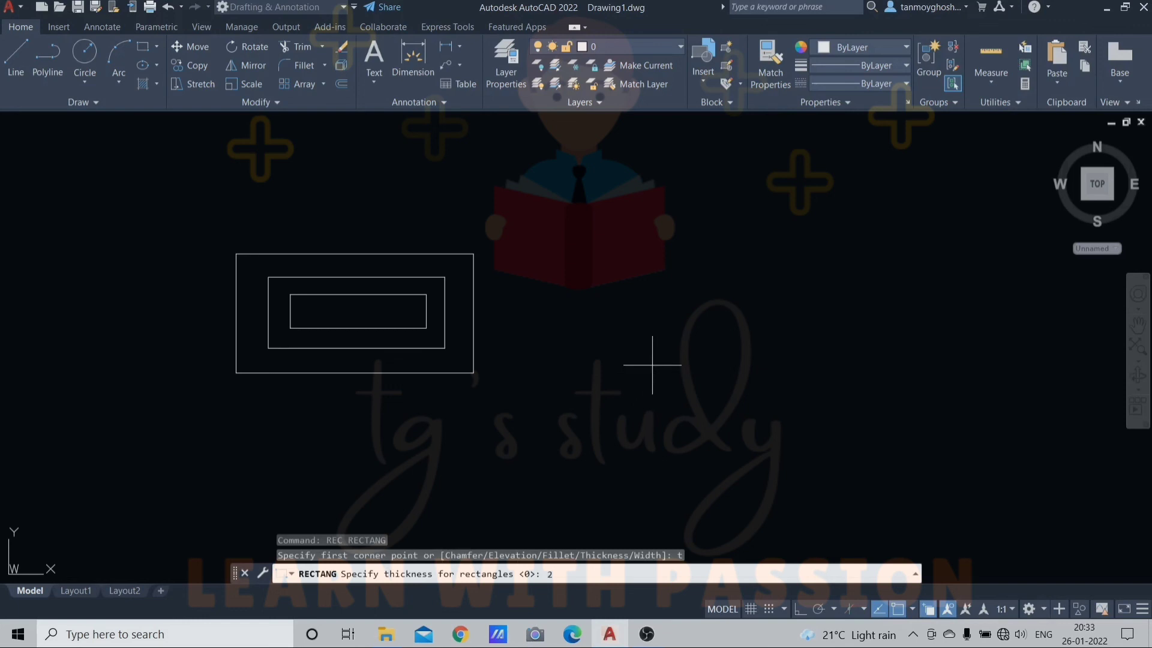
type("20")
key("Return")
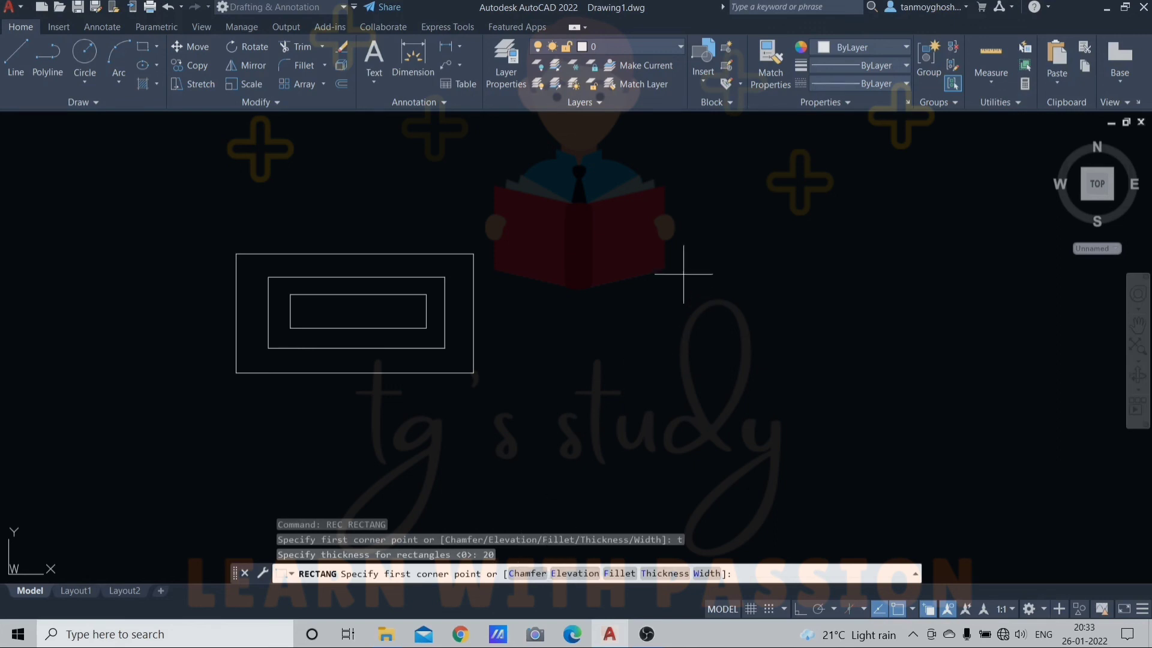
left_click(632, 266)
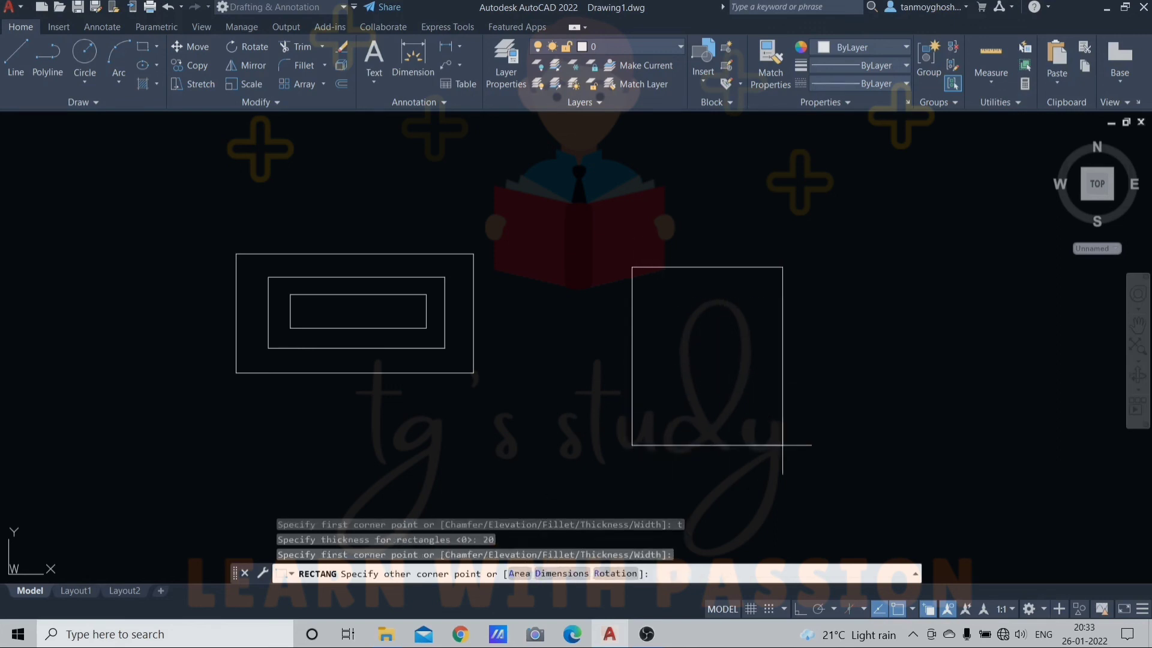
type("d")
key("Return")
key("Return")
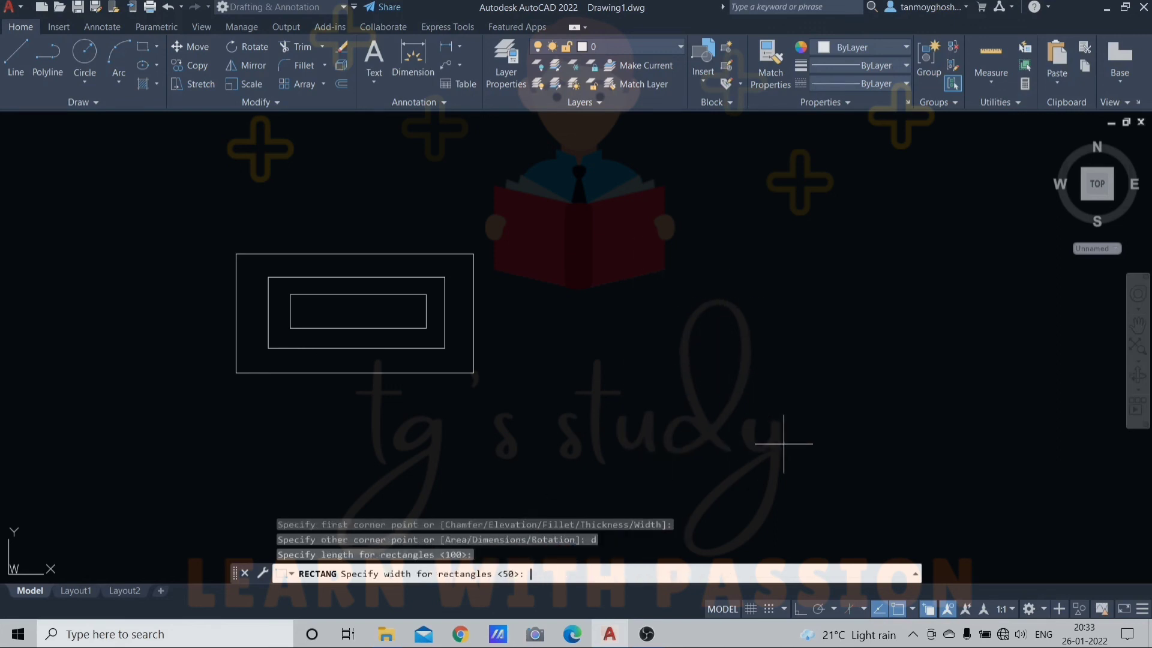
key("Return")
key("Escape")
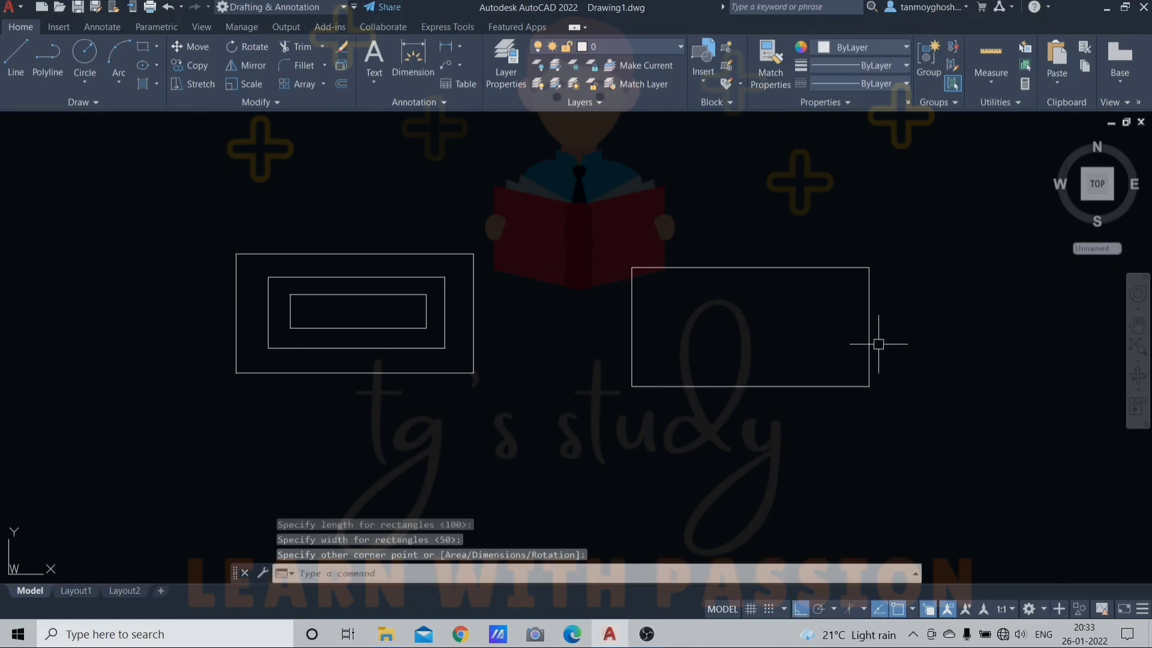
Orbit the model to examine the thick rectangle in 3D beside the nested ones, and return to the Top view.
scroll(716, 304, "down", 1)
middle_click_drag(732, 310, 623, 308)
scroll(660, 311, "up", 1)
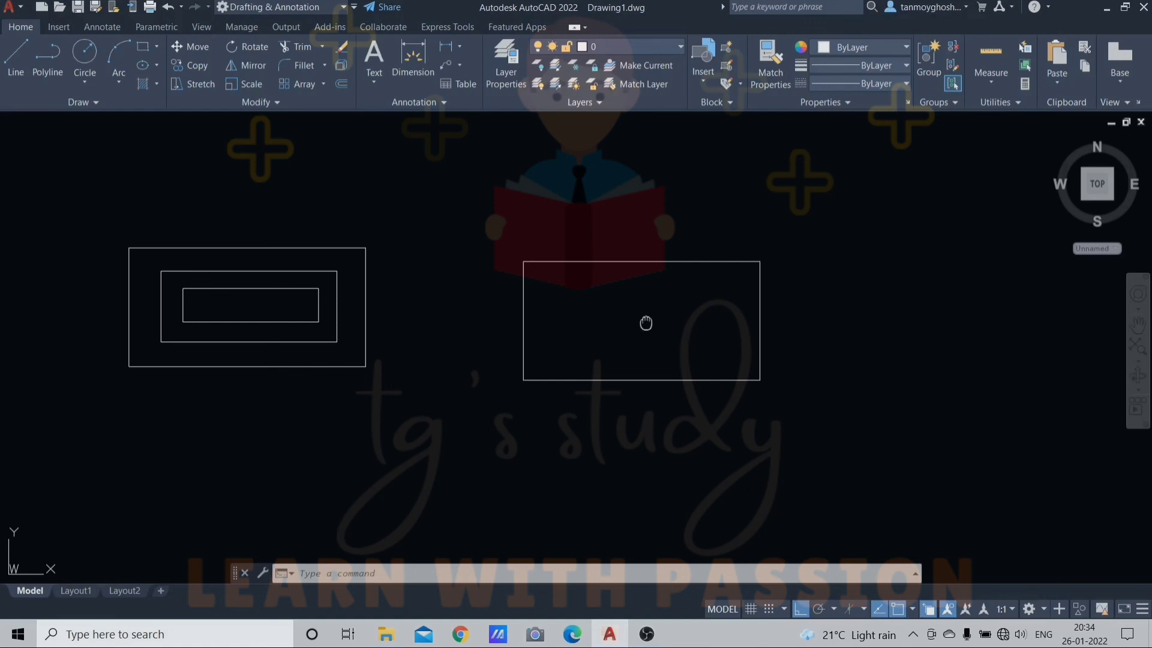
middle_click_drag(646, 323, 619, 220)
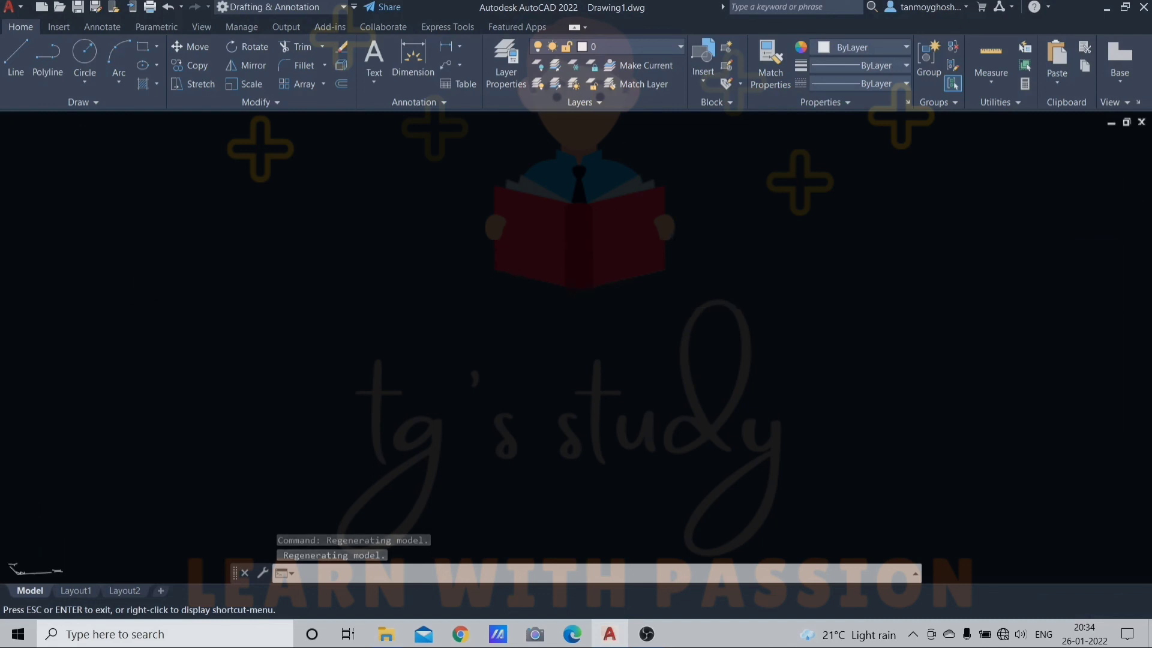
left_click(60, 126)
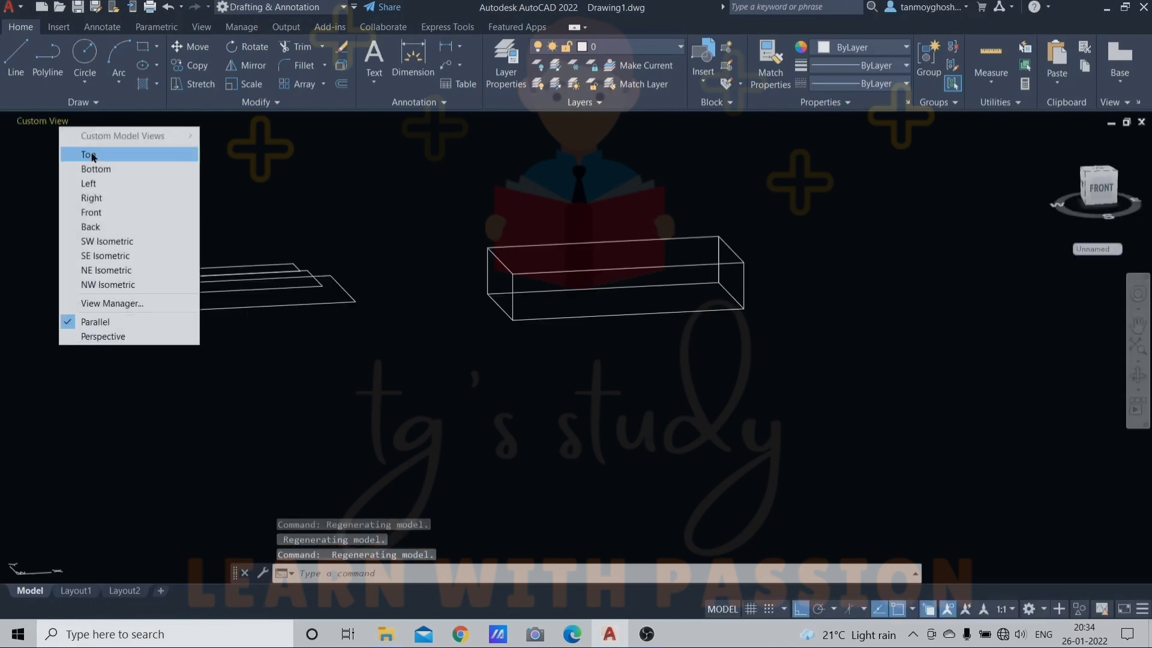
left_click(90, 155)
mouse_move(585, 394)
middle_mouse_down()
mouse_move(461, 366)
mouse_move(440, 348)
middle_mouse_up()
key("Escape")
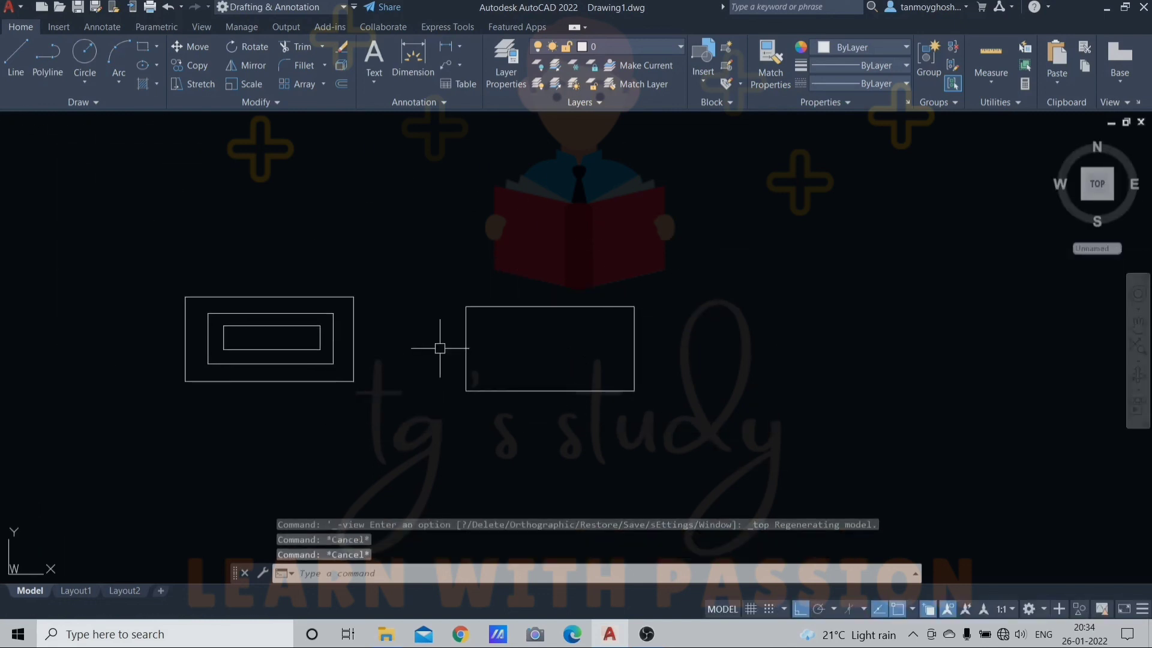
Reset the rectangle thickness to 0 and draw another rectangle freehand to the right of the thick one.
type("REC")
key("Return")
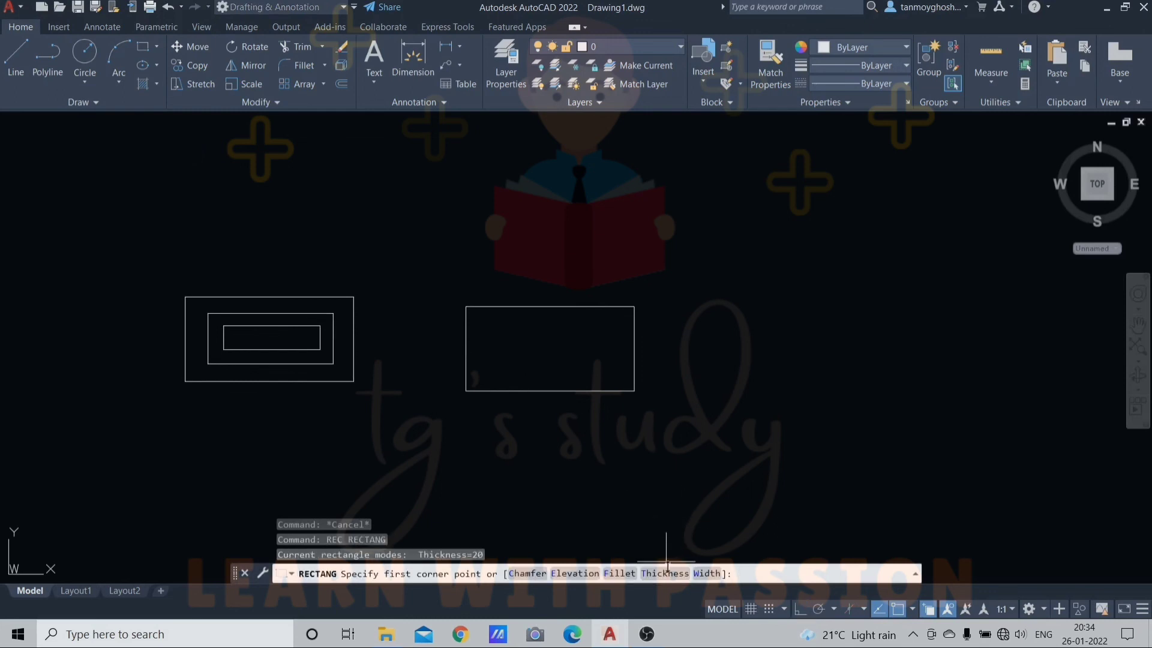
key("Return")
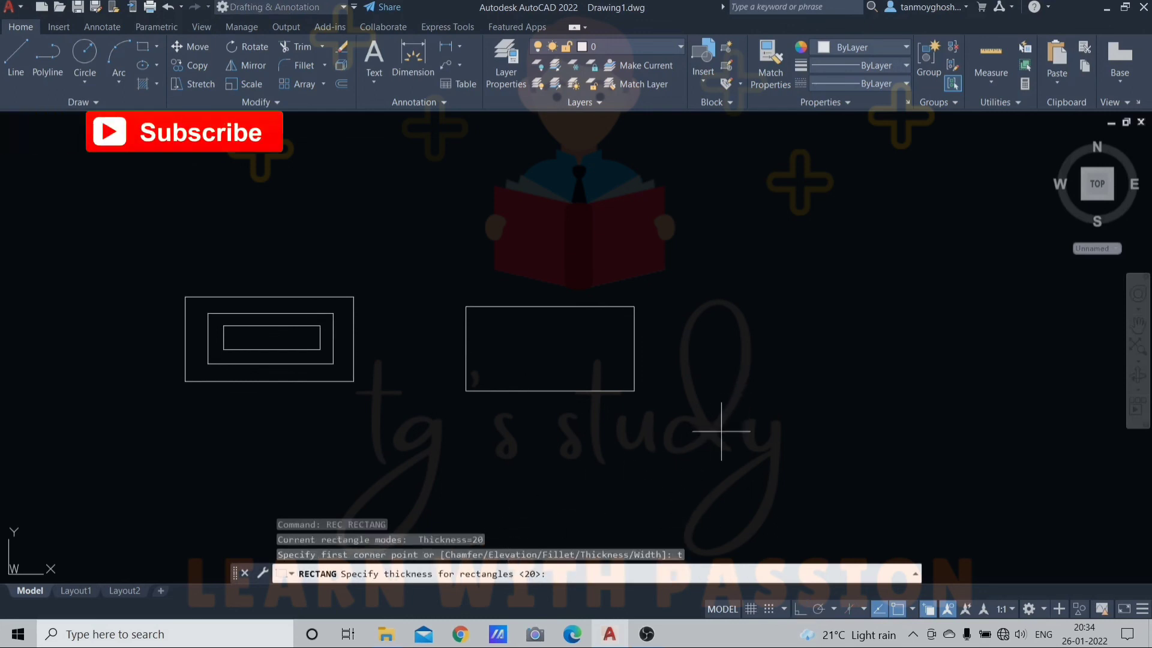
key("Return")
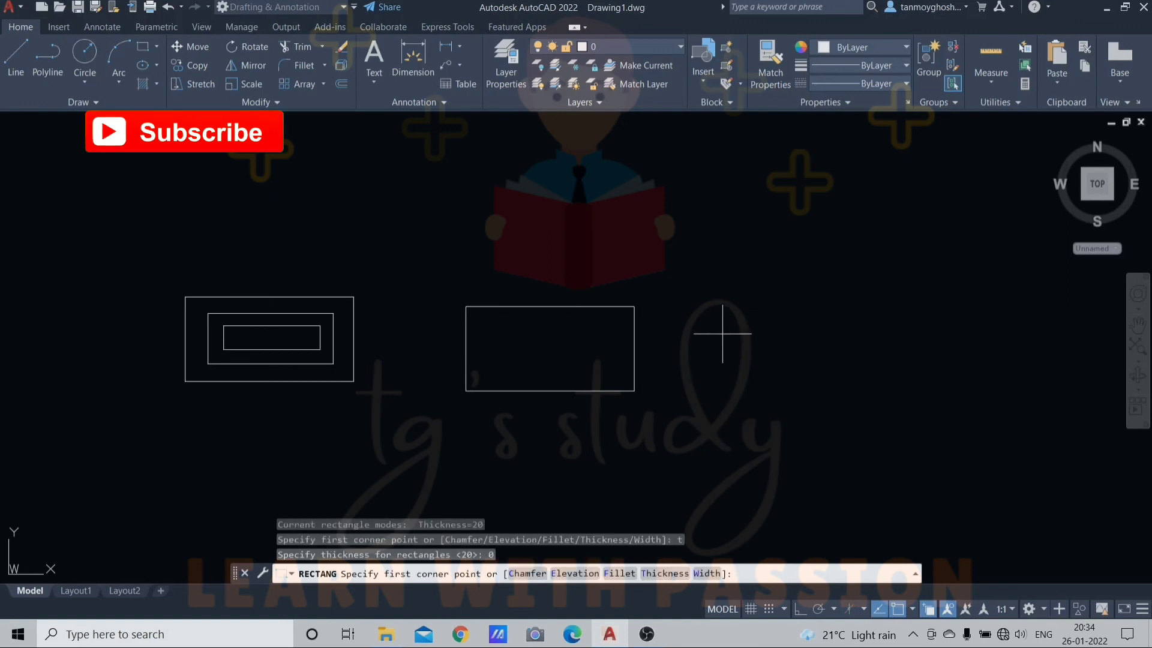
left_click(723, 334)
left_click(933, 445)
key("Escape")
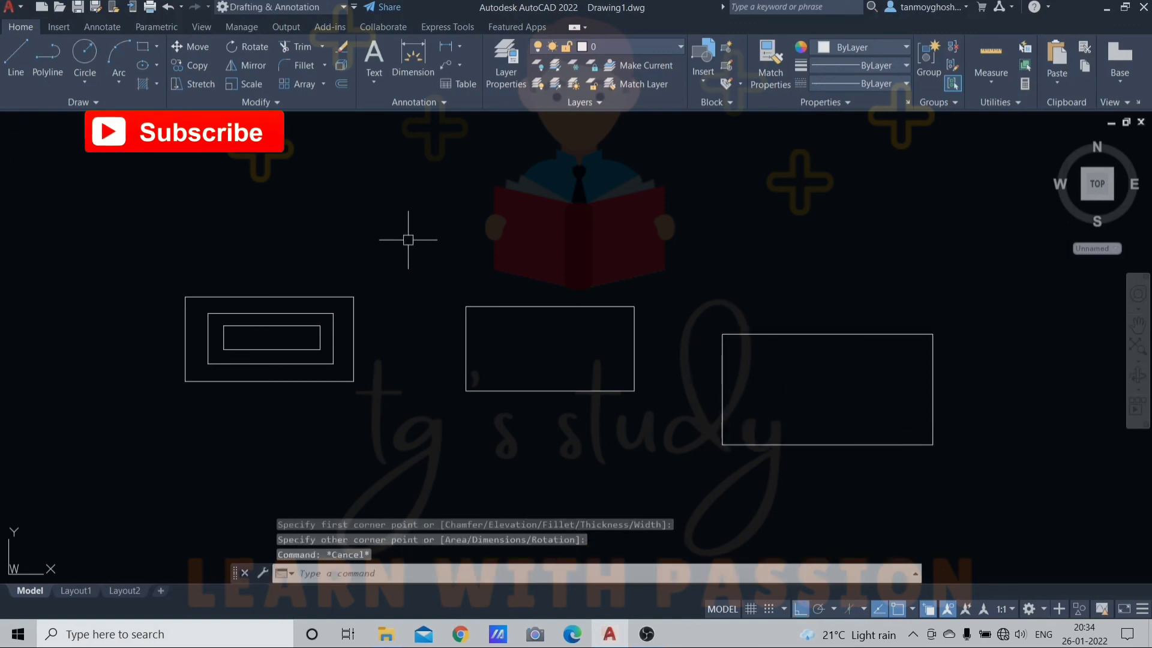
Tilt the model to compare the flat rectangle with the thick one in 3D, and restore the Top view.
middle_click_drag(442, 247, 424, 162, "shift")
left_click(54, 126)
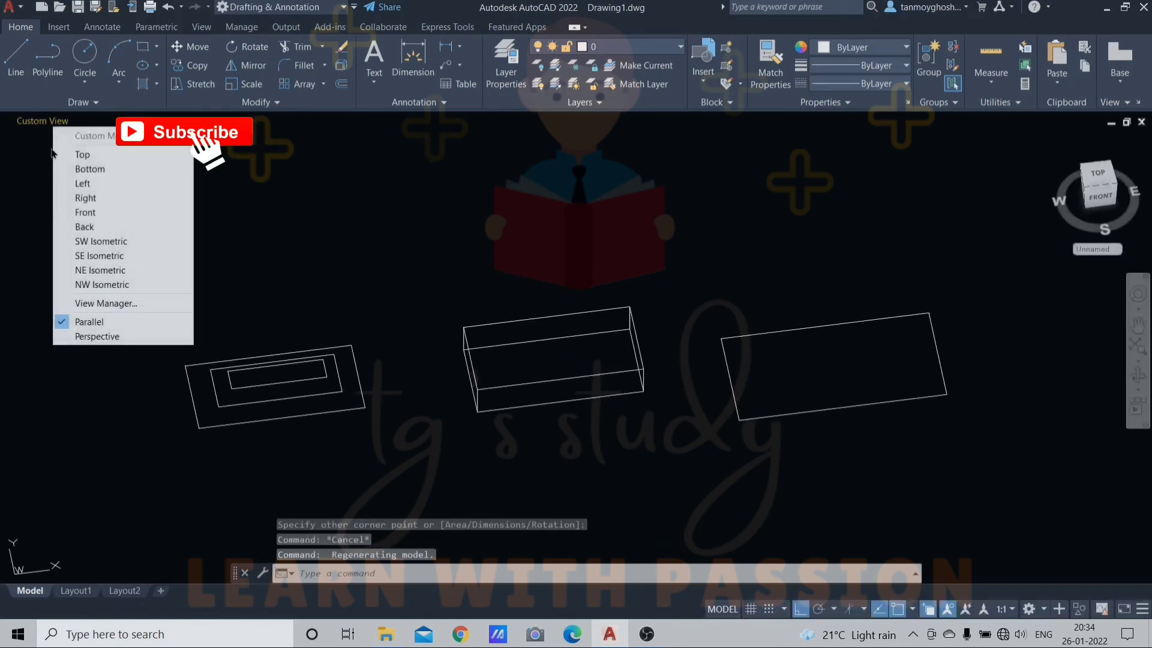
left_click(81, 152)
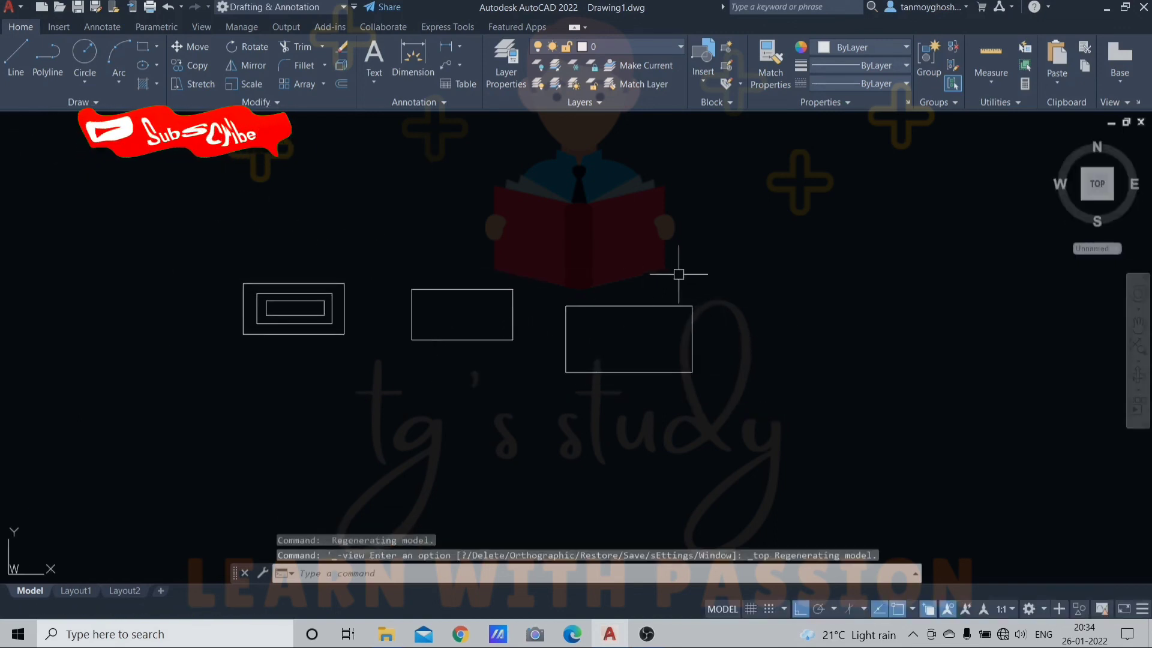
Select all the rectangles in the drawing and delete them.
left_click(781, 212)
left_click(159, 484)
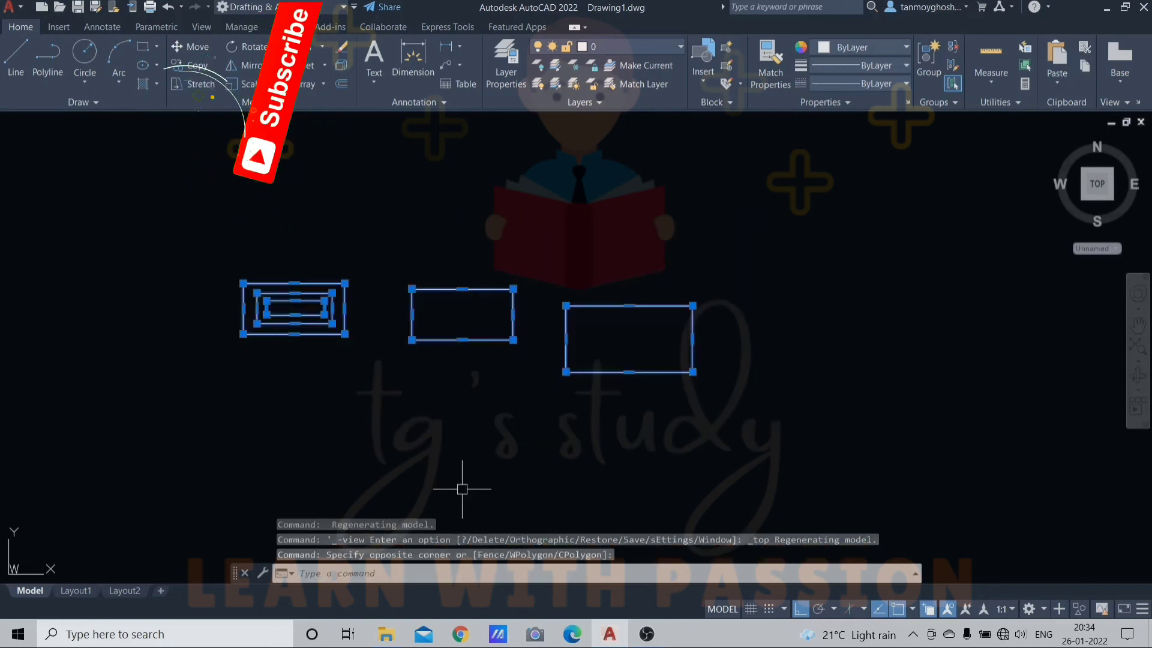
key("Delete")
key("Escape")
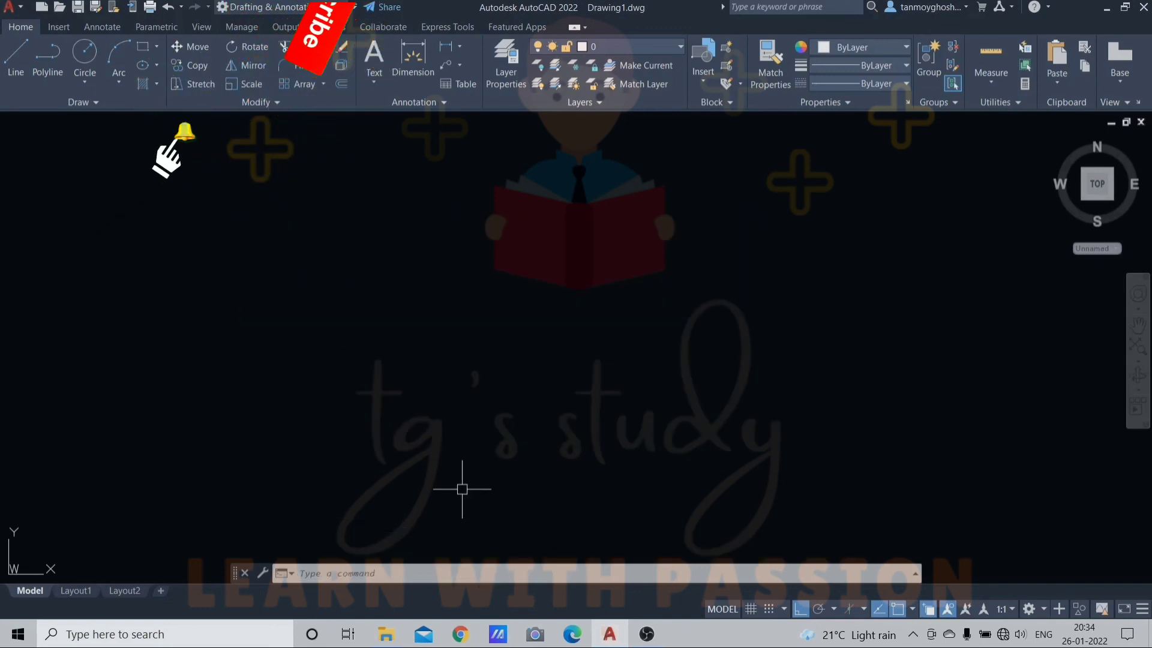